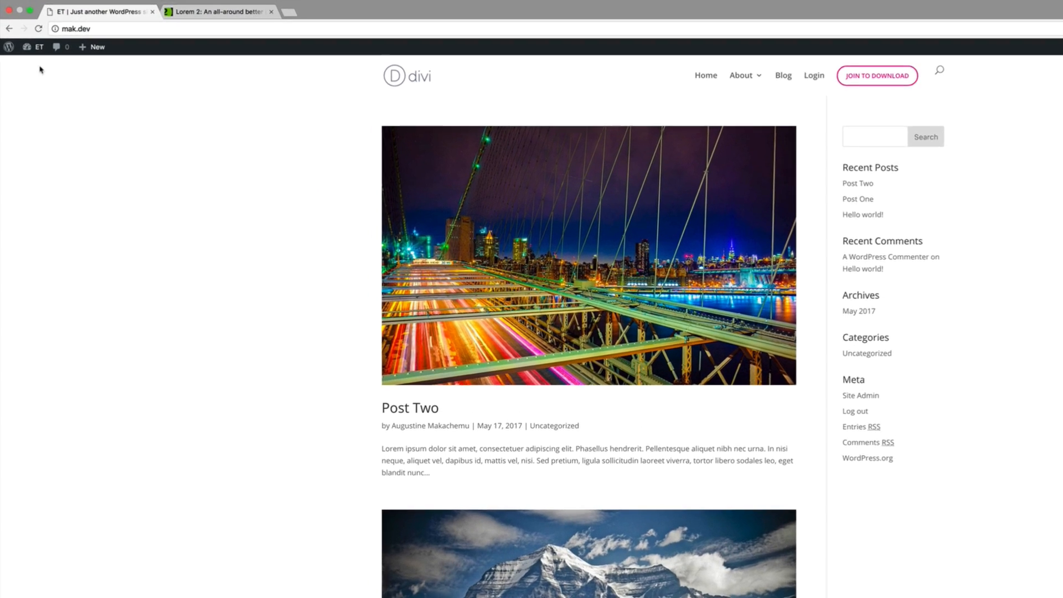
# - Open the WordPress dashboard and start a new page
pyautogui.moveTo(25, 39)
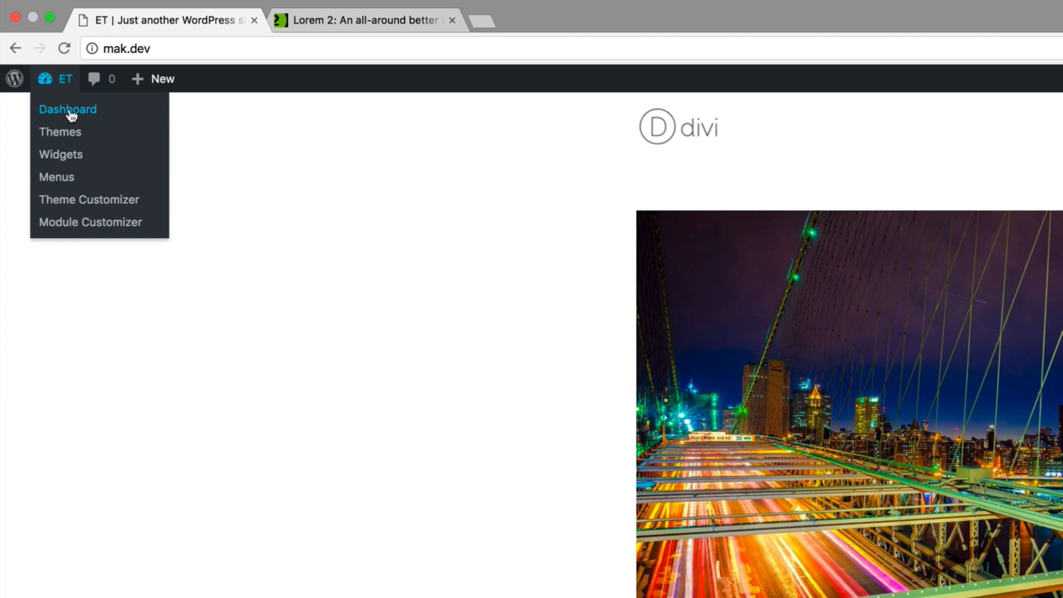
pyautogui.click(71, 115)
pyautogui.moveTo(69, 317)
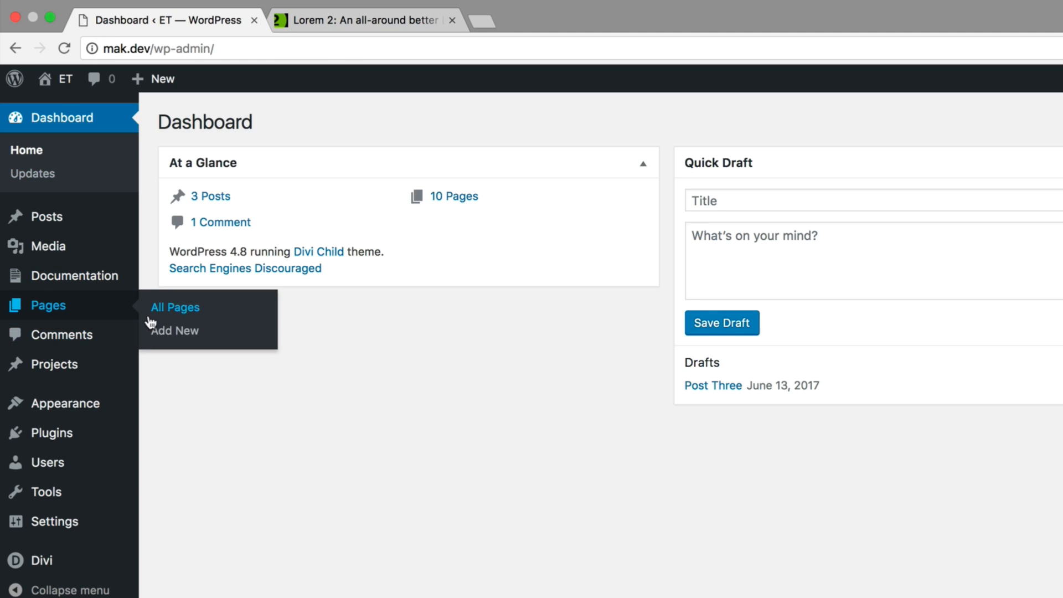
pyautogui.click(162, 333)
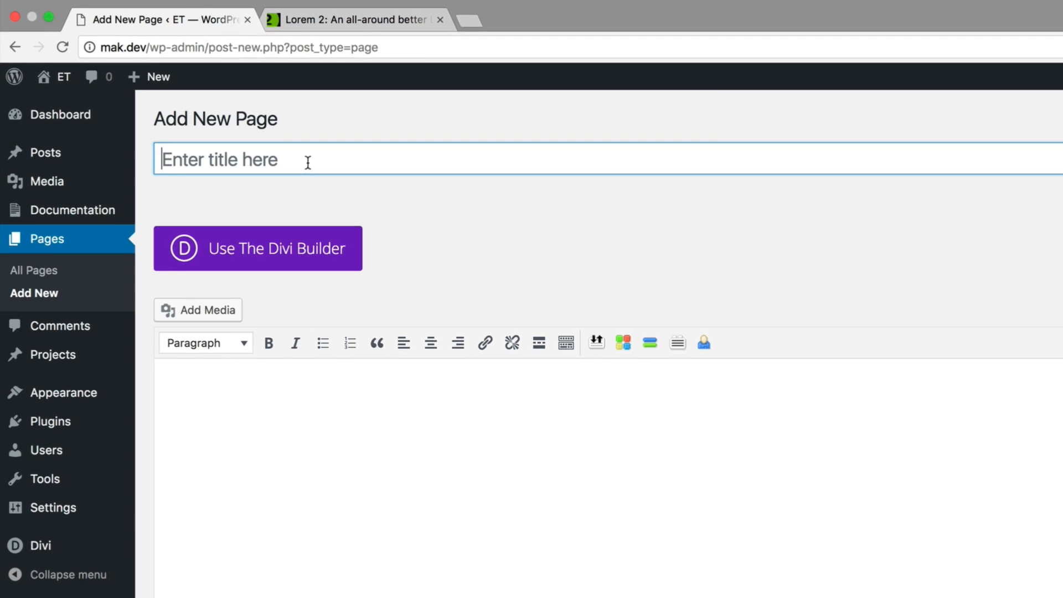
# - Title the page "freelance", enable the Divi Builder for it and open it in the Visual Builder
pyautogui.write('freele')
pyautogui.press('BackSpace')
pyautogui.write('ance')
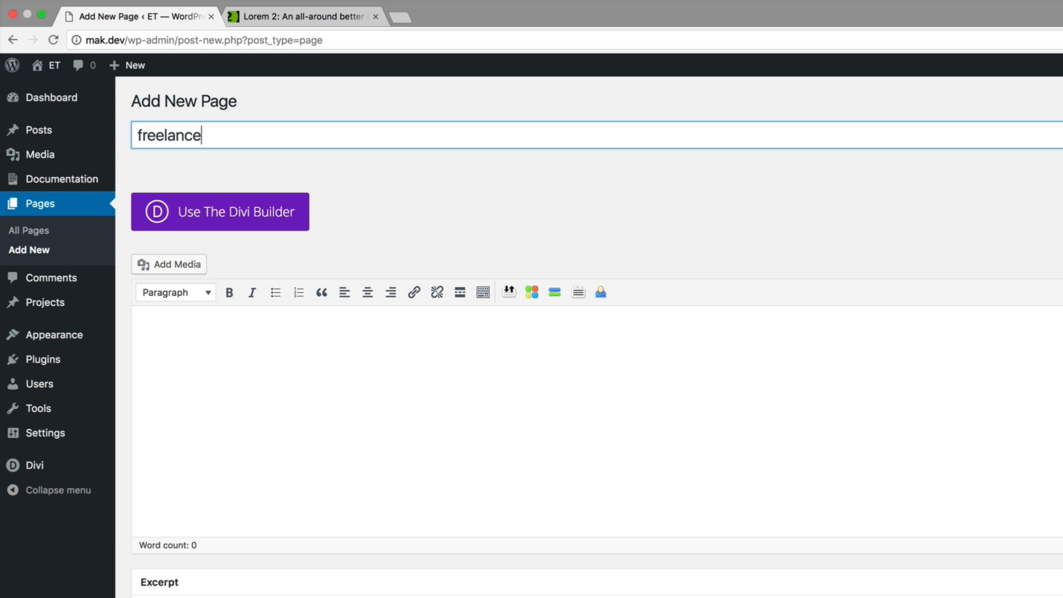
pyautogui.click(258, 215)
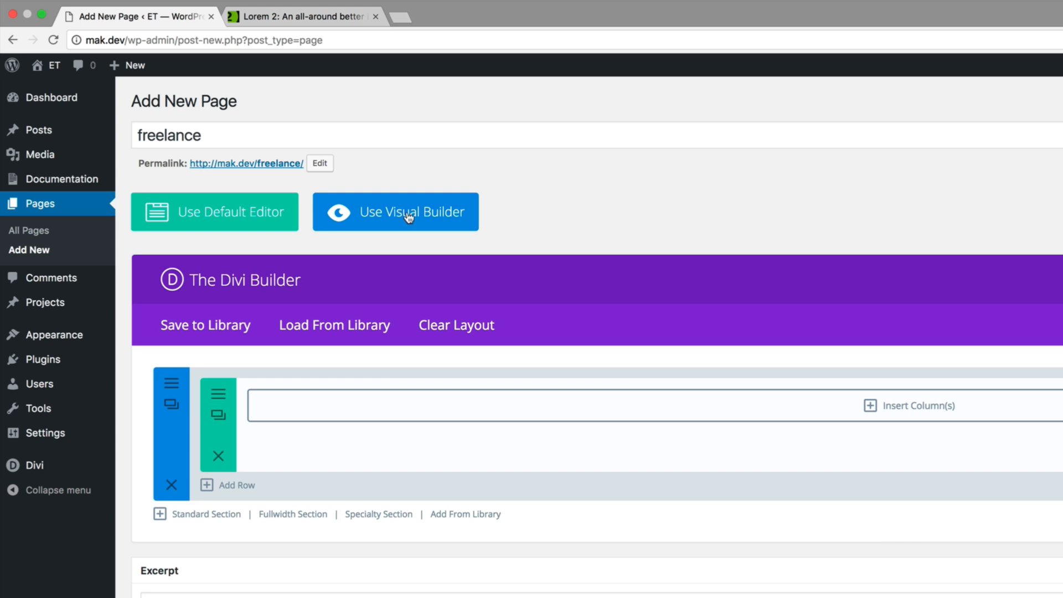
pyautogui.click(436, 217)
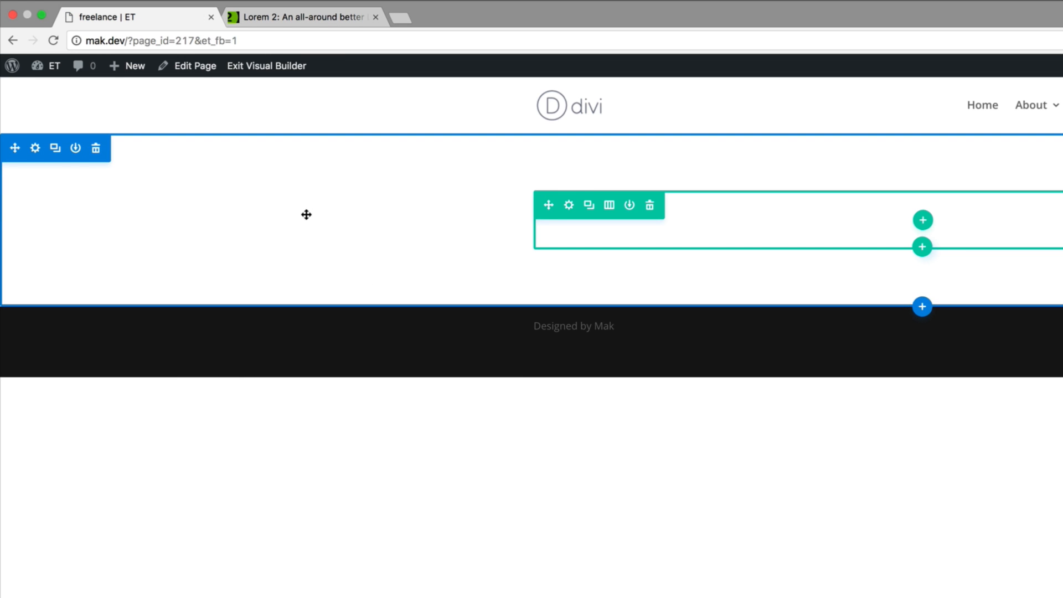
# - Upload the image workplace-1245776_1920 from the Downloads folder as the section's background image and save the section settings
pyautogui.click(37, 150)
pyautogui.click(92, 204)
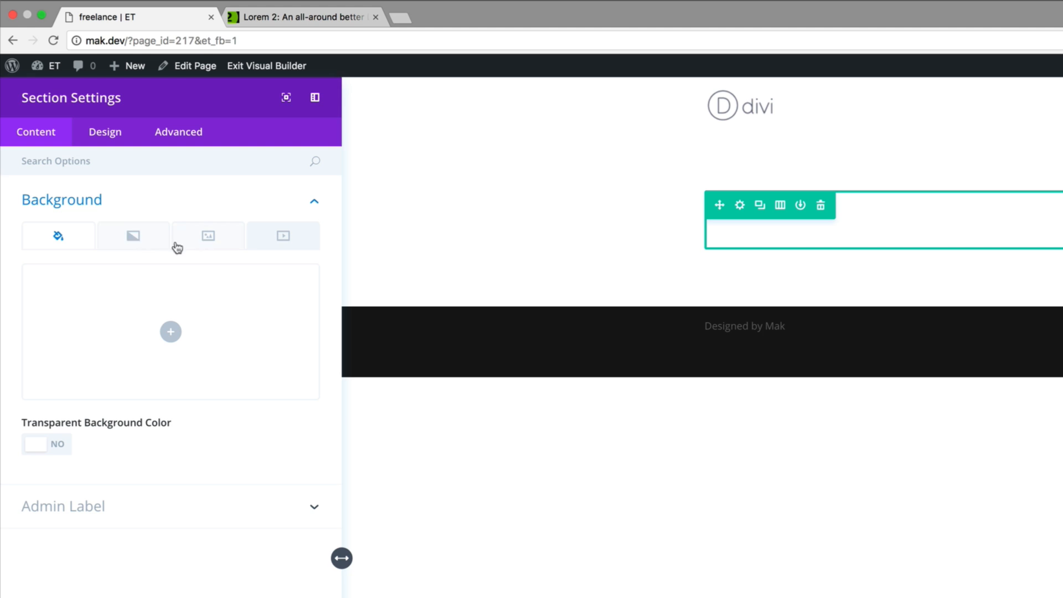
pyautogui.click(208, 237)
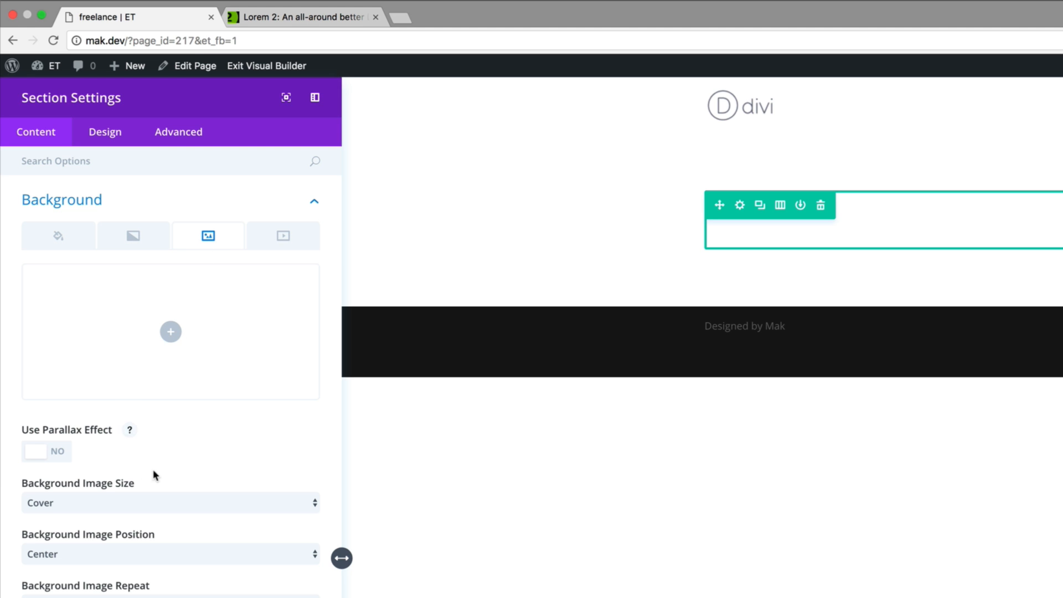
pyautogui.click(171, 332)
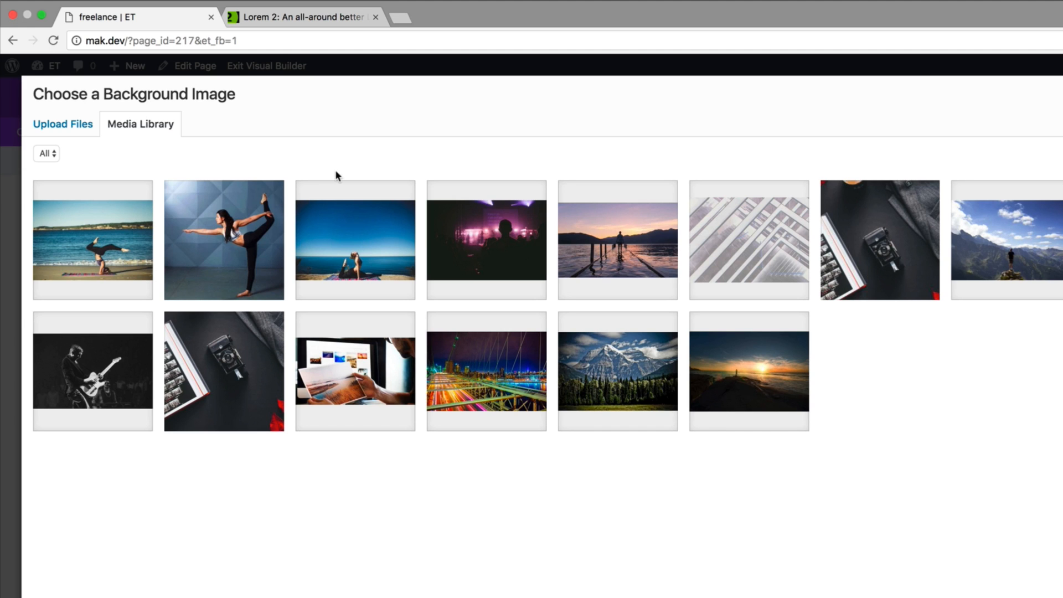
pyautogui.click(72, 125)
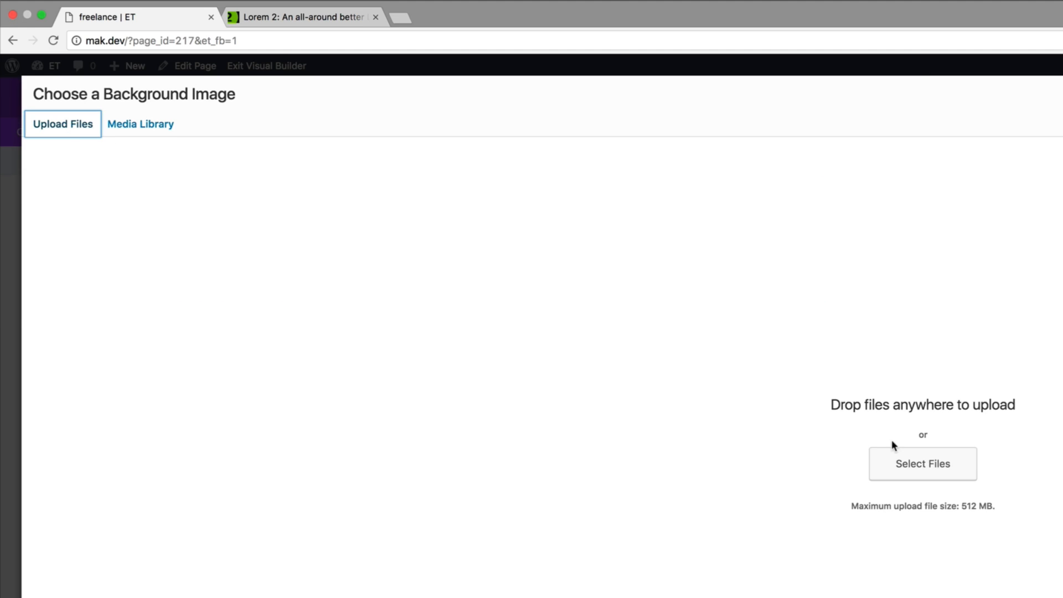
pyautogui.click(948, 470)
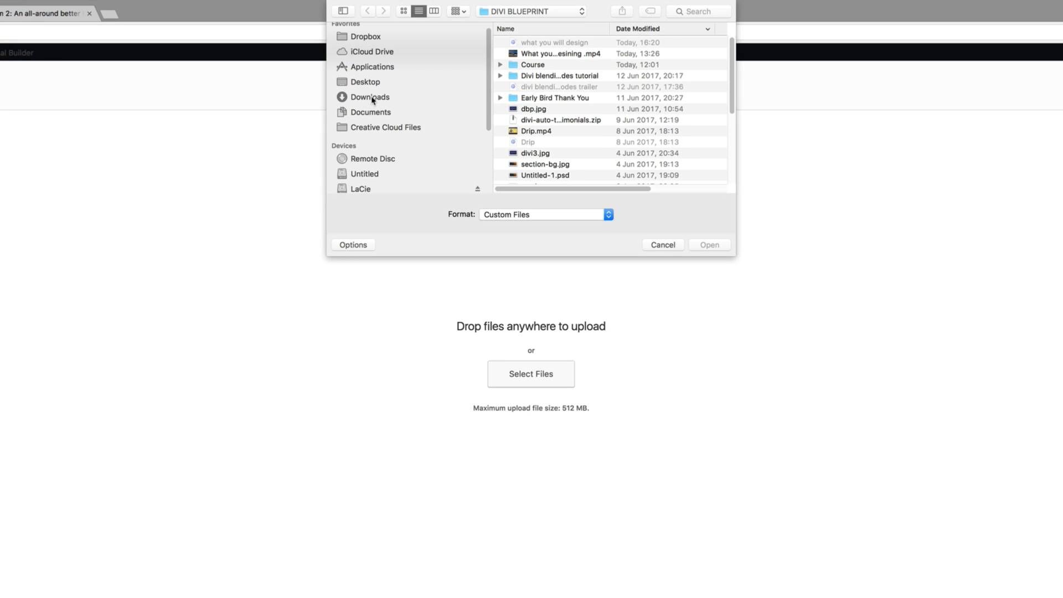
pyautogui.click(371, 98)
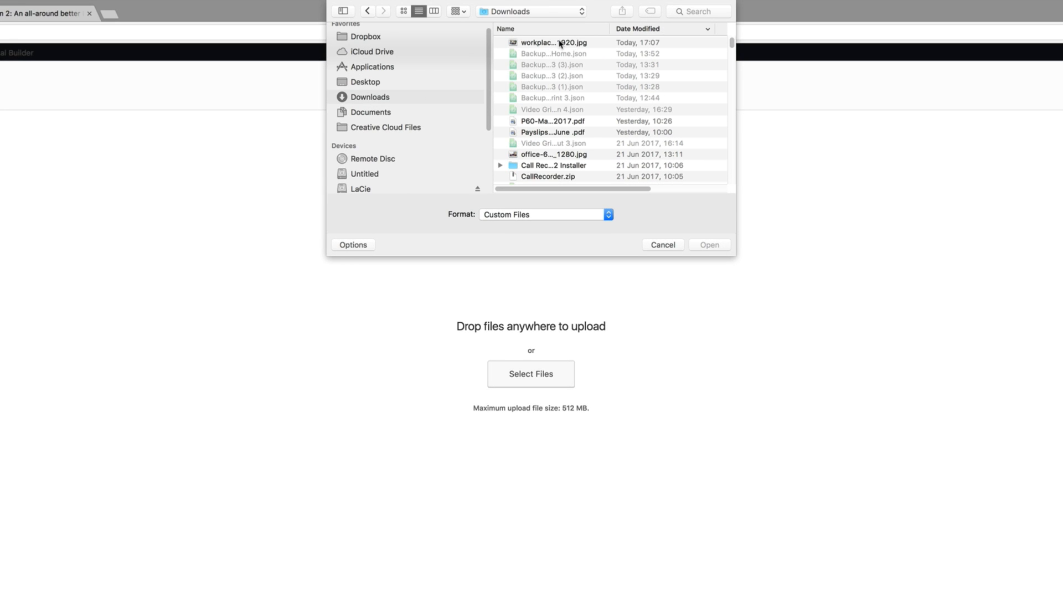
pyautogui.doubleClick(553, 43)
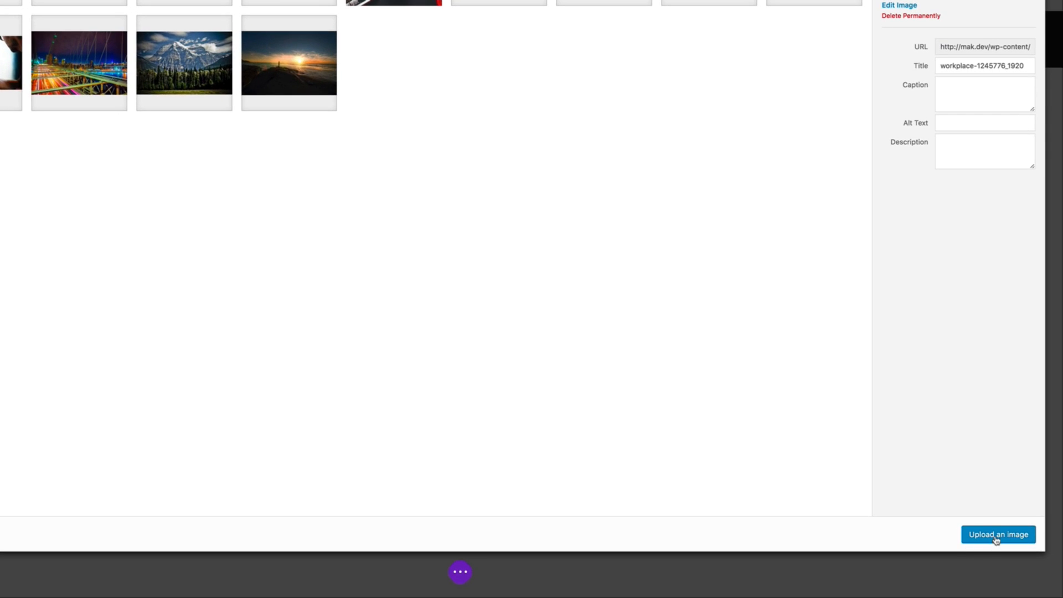
pyautogui.click(995, 535)
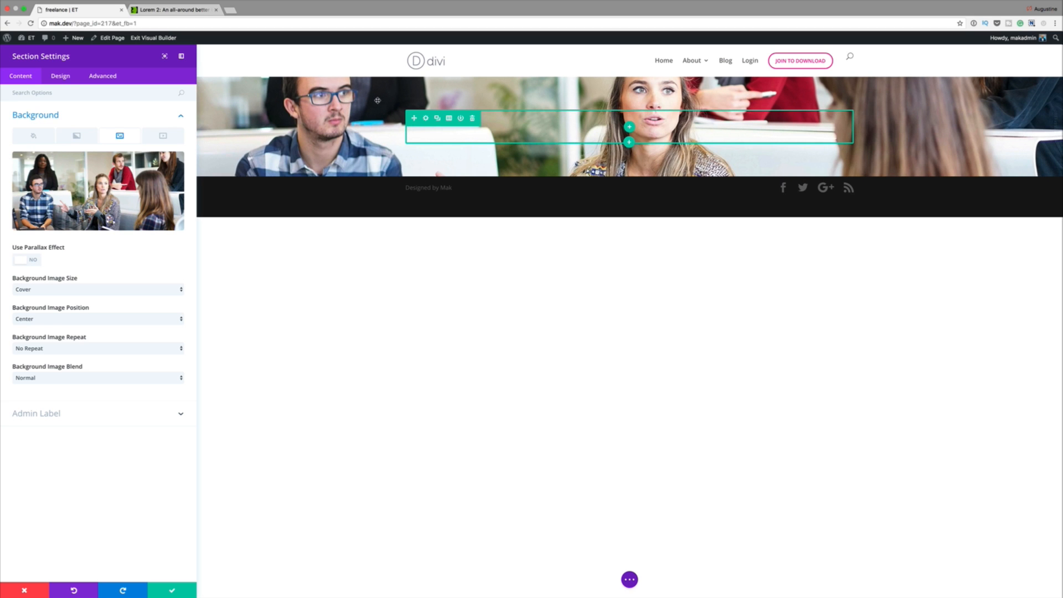
pyautogui.click(173, 590)
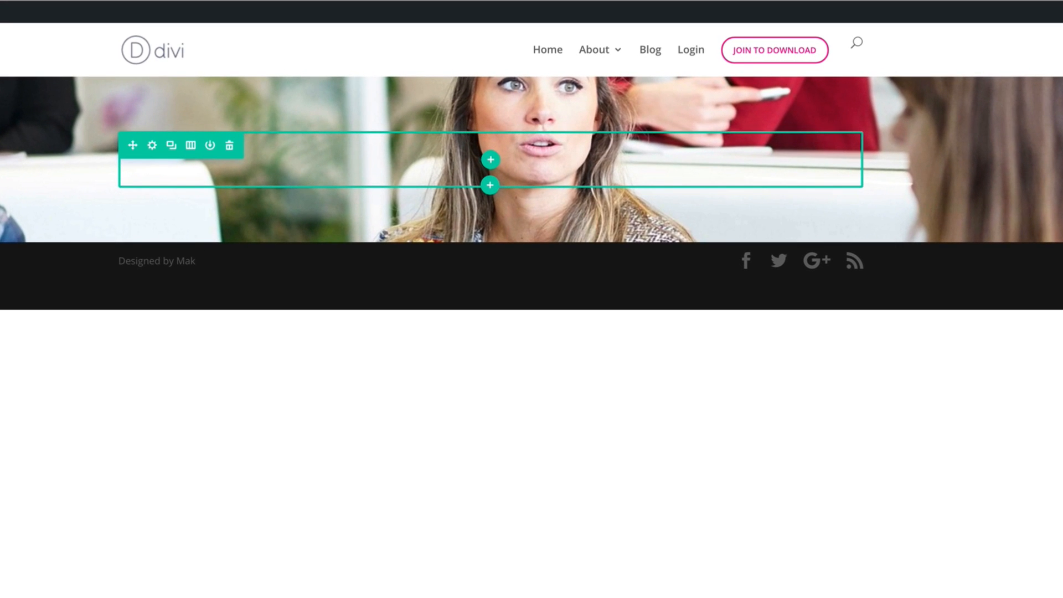
# - Give the row a single-column layout and insert a Call To Action module in it
pyautogui.click(490, 160)
pyautogui.click(426, 242)
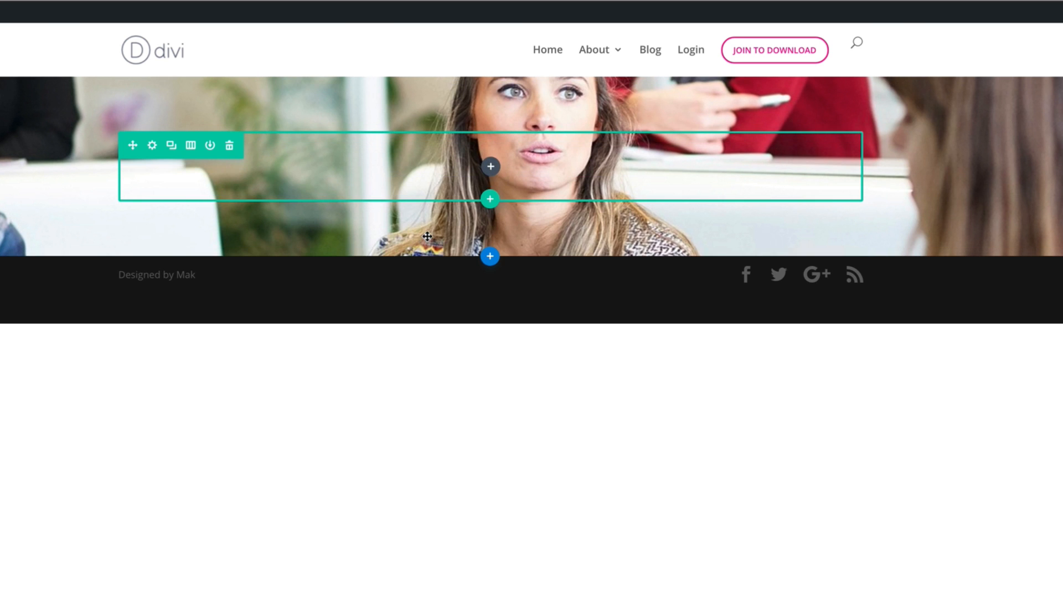
pyautogui.click(492, 166)
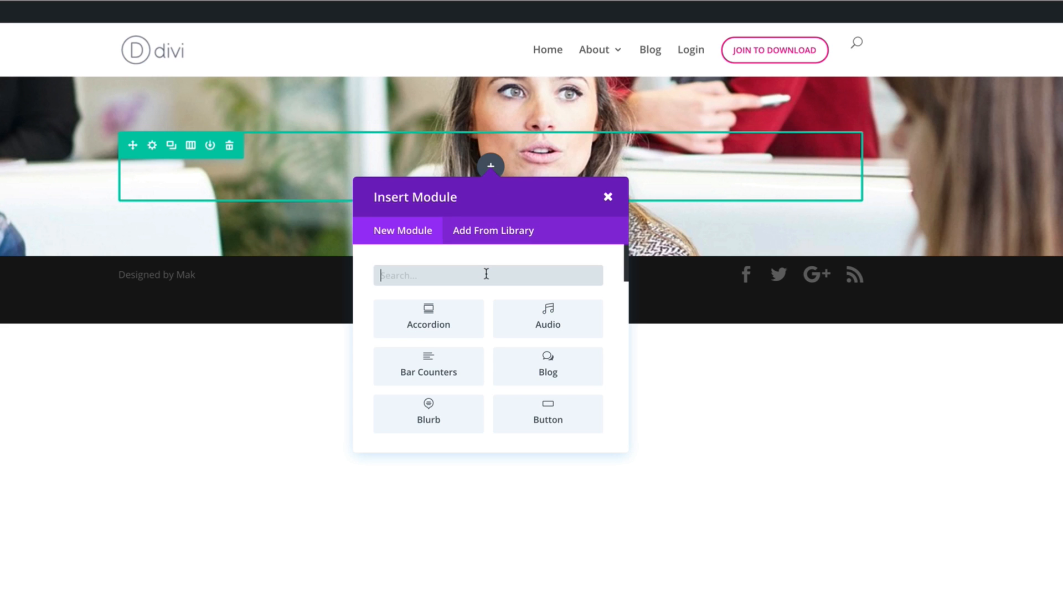
pyautogui.write('call')
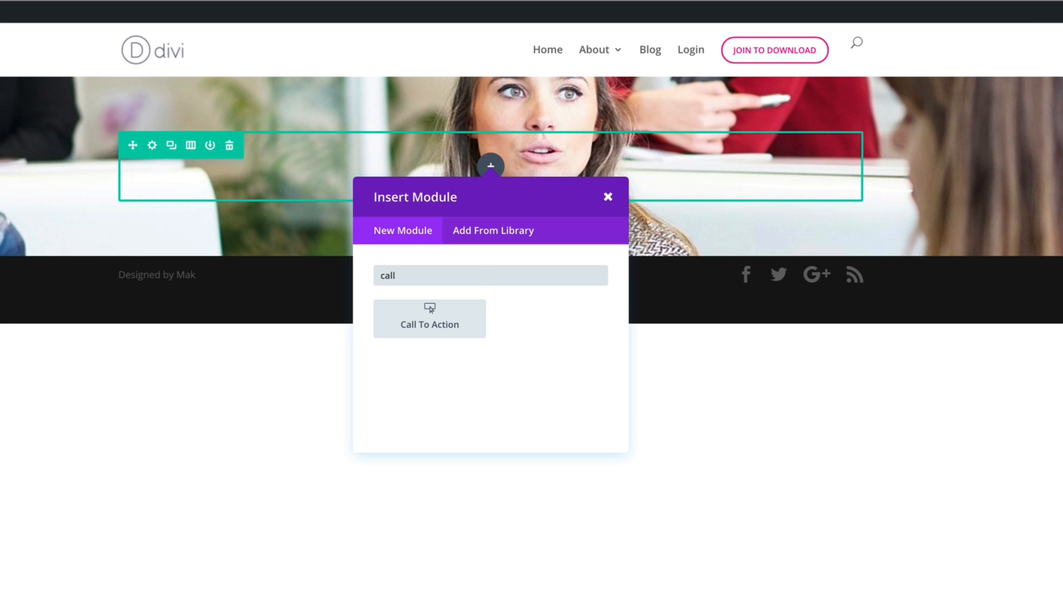
pyautogui.click(460, 317)
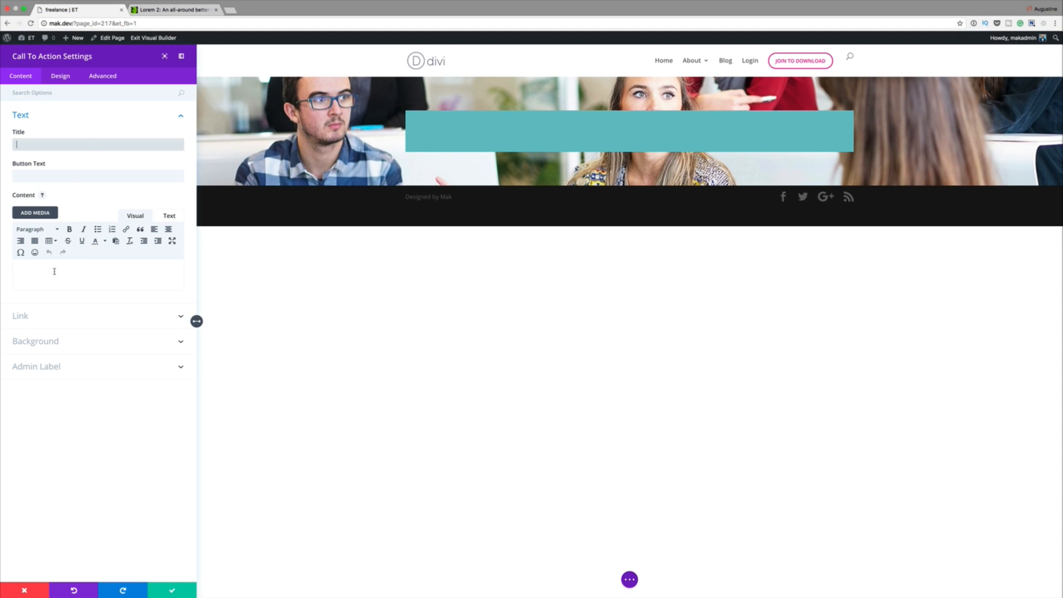
# - Fill the module's content with the Lorem ipsum paragraph and copy its opening words "Lorem ipsum dolor sit" into the title
pyautogui.click(54, 271)
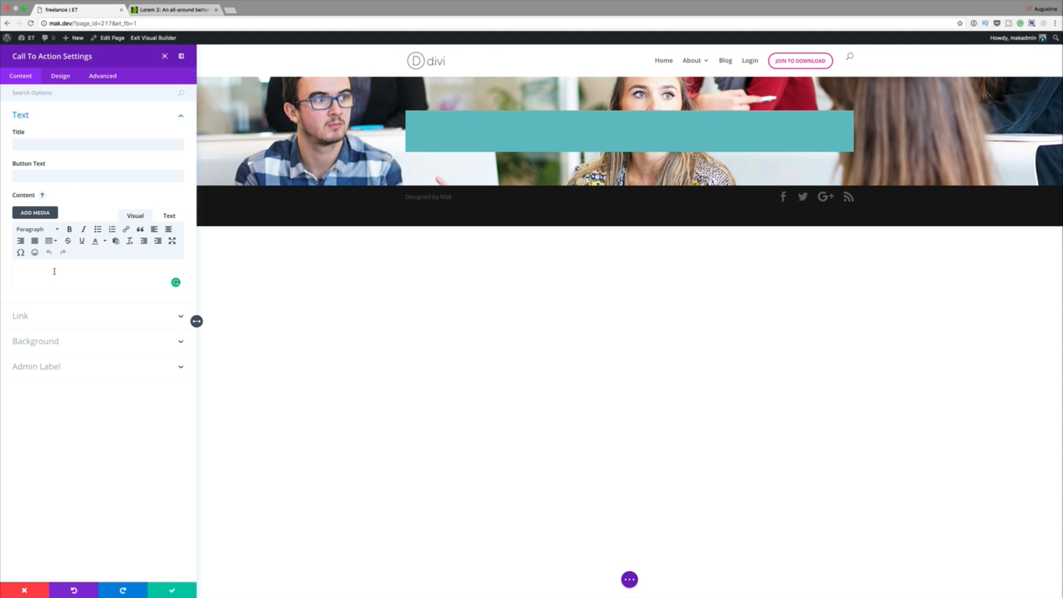
pyautogui.write('Lorem ipsum dolor sit amet, consectetuer adipiscing elit. Donec odio. Quisque volutpat mattis eros. Nullam malesuada erat ut turpis. Suspendisse urna nibh, viverra non, semper suscipit, posuere a, pede.')
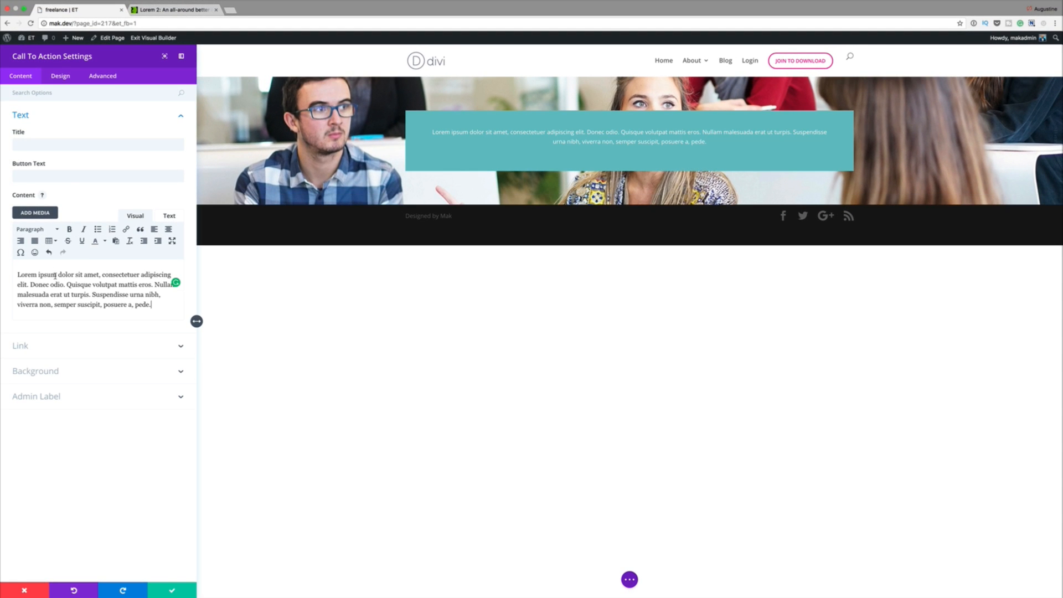
pyautogui.moveTo(95, 274)
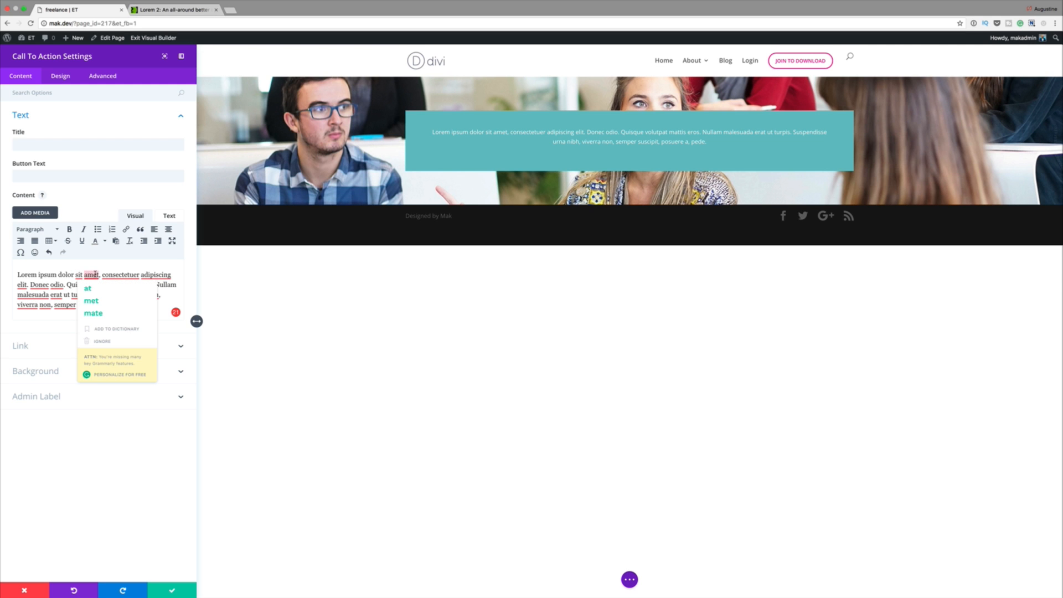
pyautogui.moveTo(82, 274); pyautogui.dragTo(17, 273)
pyautogui.hotkey('ctrl', 'c')
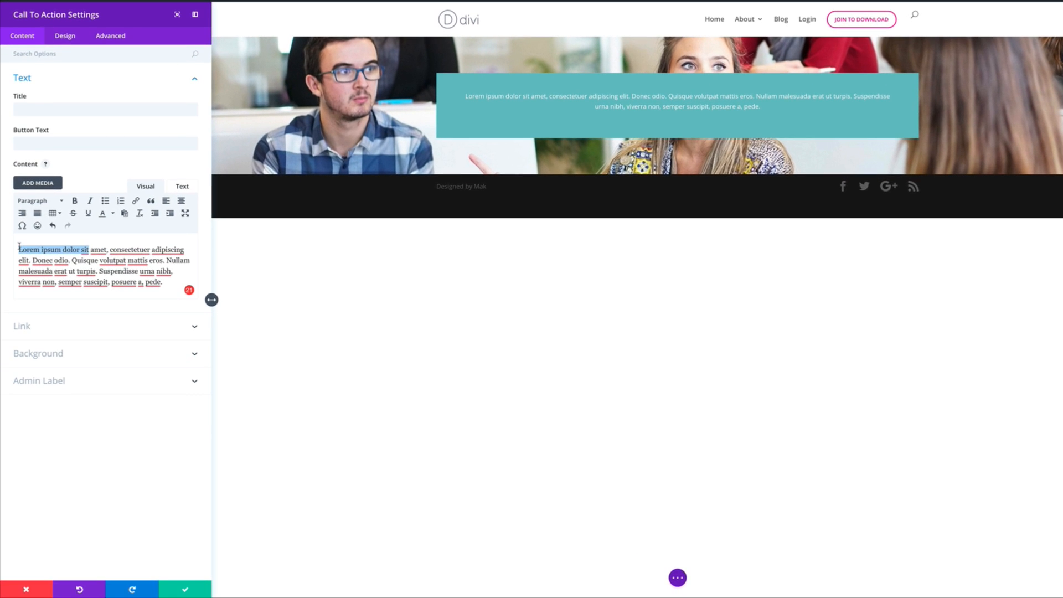
pyautogui.click(70, 107)
pyautogui.hotkey('ctrl', 'v')
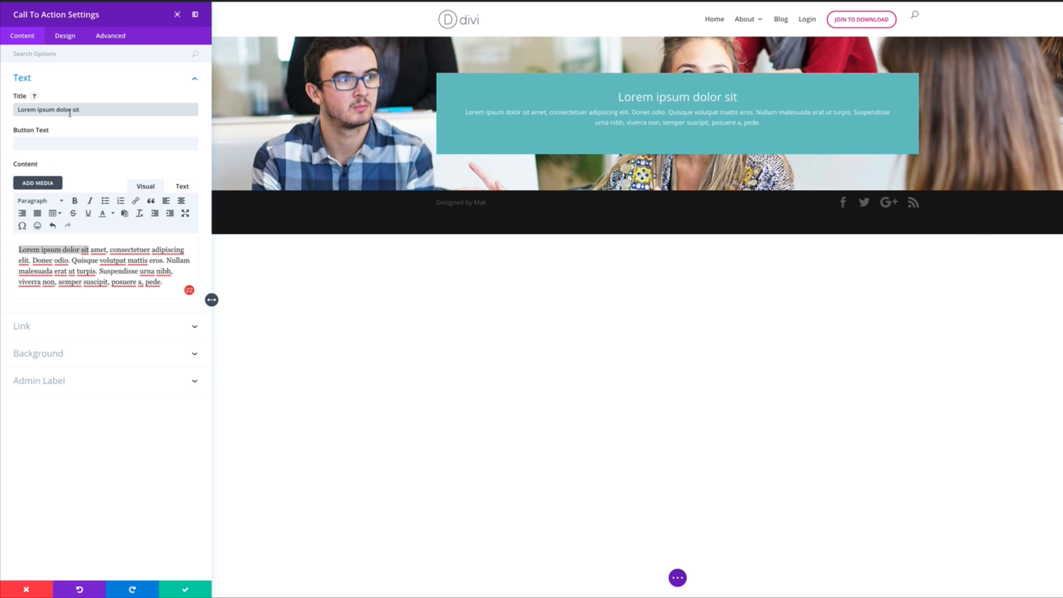
# - Set the module's button text to "Cet more info" and its button URL to "#"
pyautogui.click(76, 144)
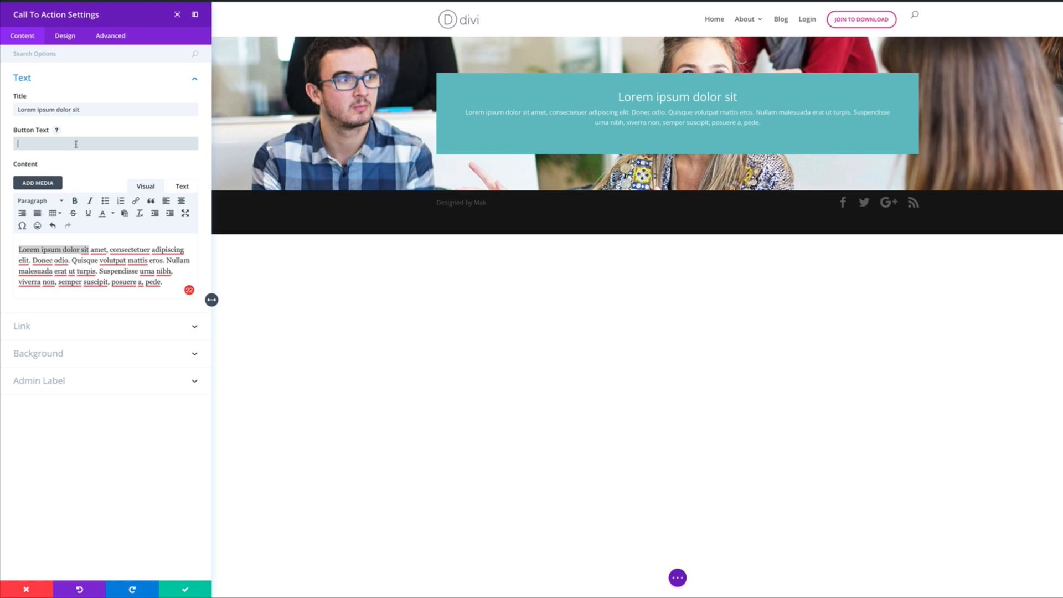
pyautogui.write('Get more info')
pyautogui.click(33, 329)
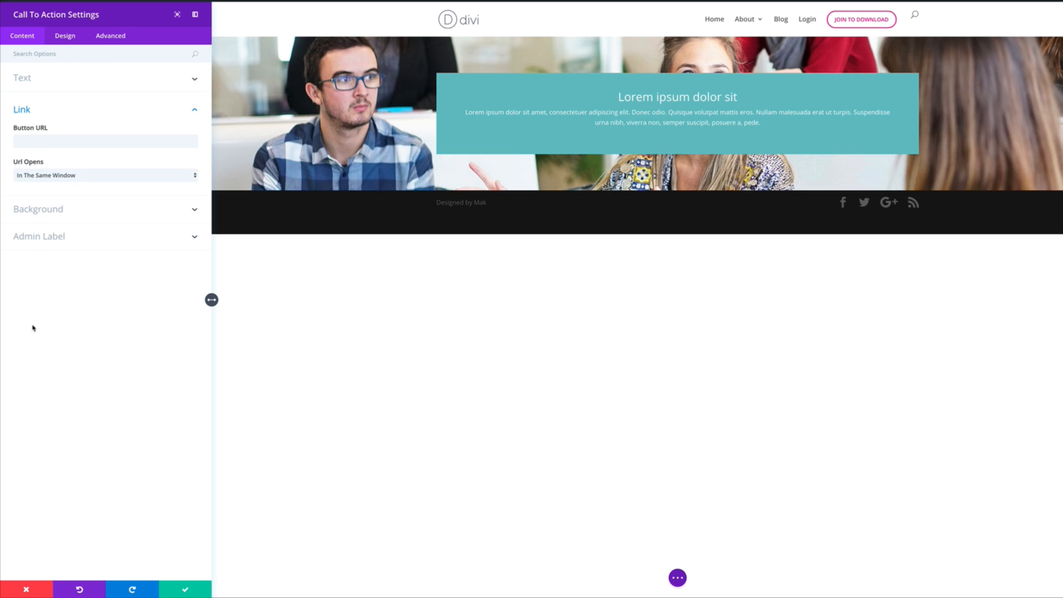
pyautogui.click(61, 141)
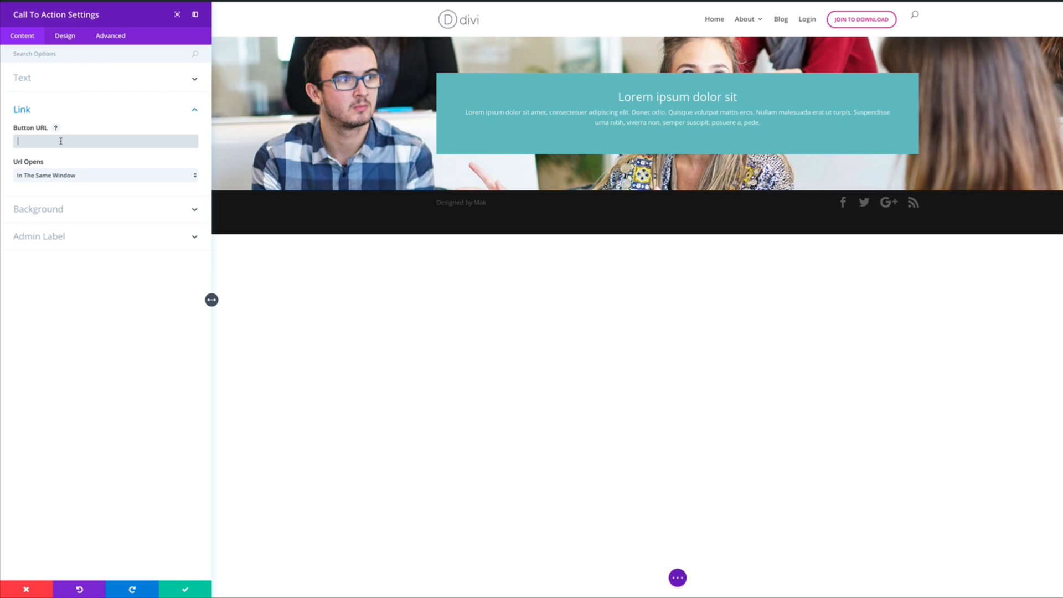
pyautogui.write('#')
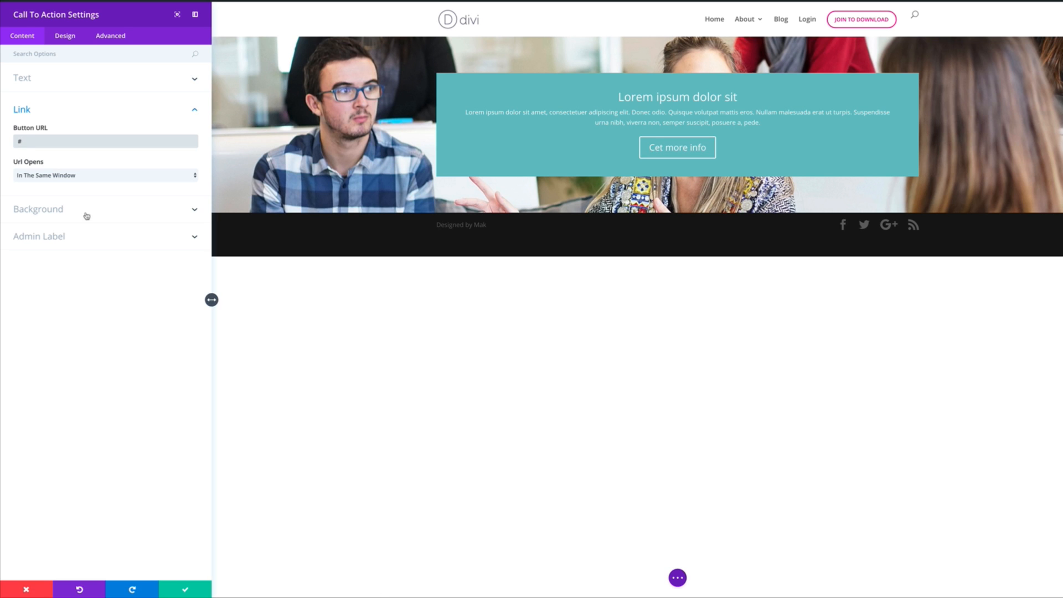
# - Turn off the module's background color and set its max width to 860px, clearing the options search once done
pyautogui.click(60, 209)
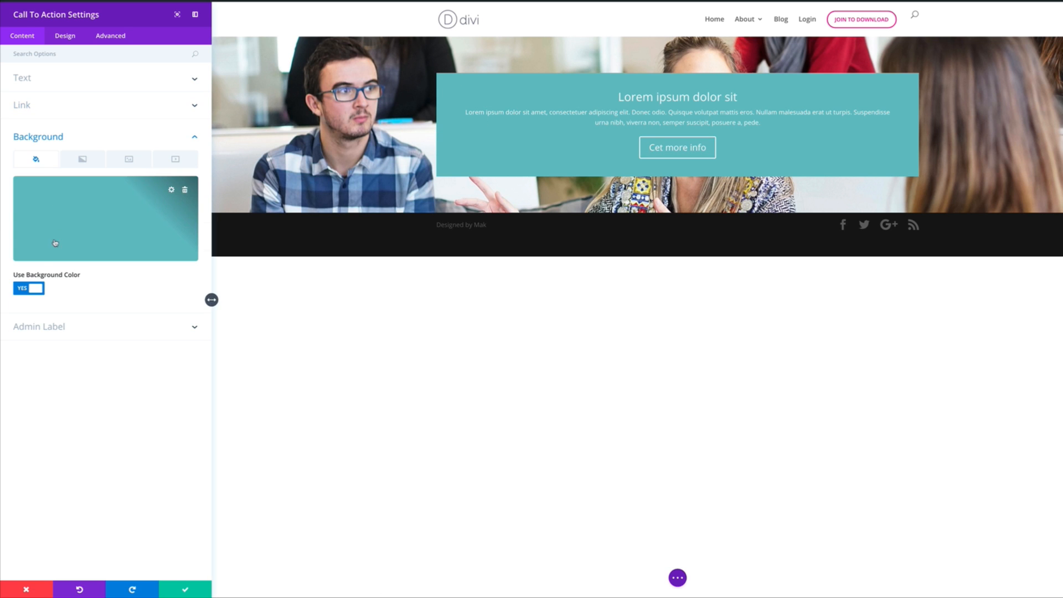
pyautogui.click(21, 289)
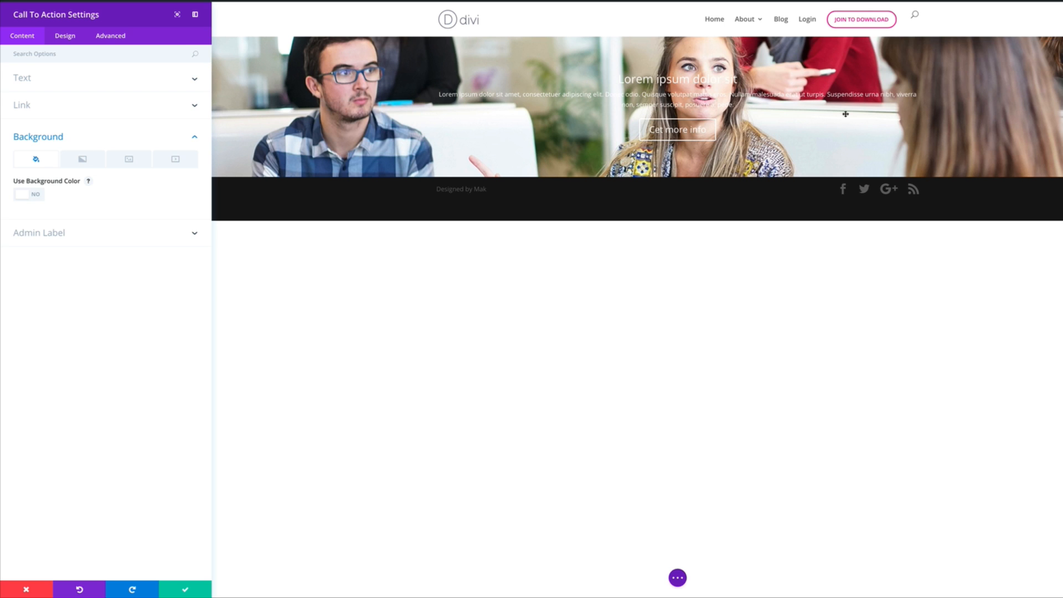
pyautogui.click(124, 56)
pyautogui.write('Ma')
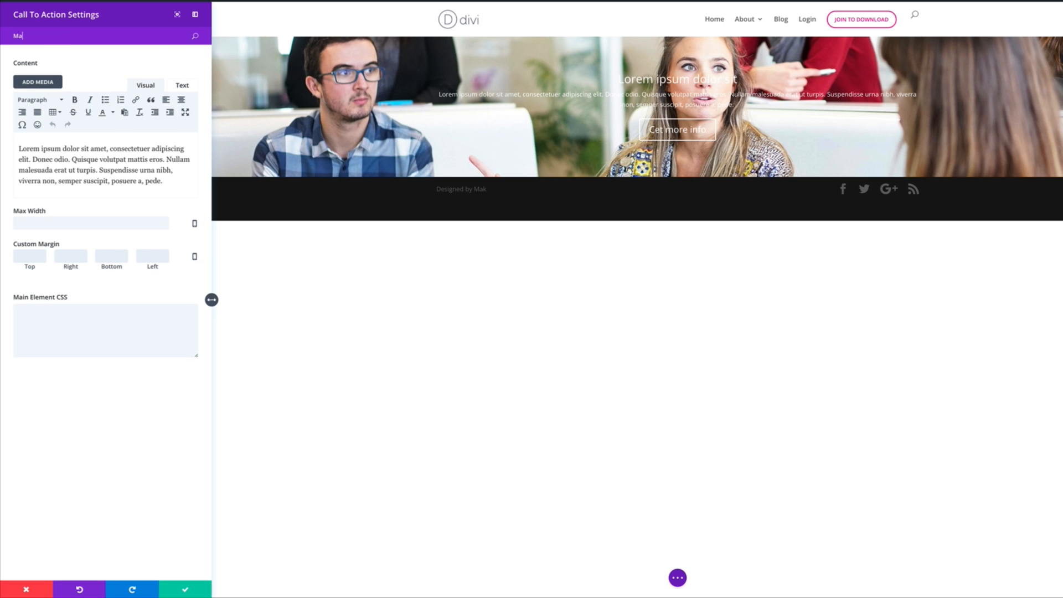
pyautogui.click(63, 222)
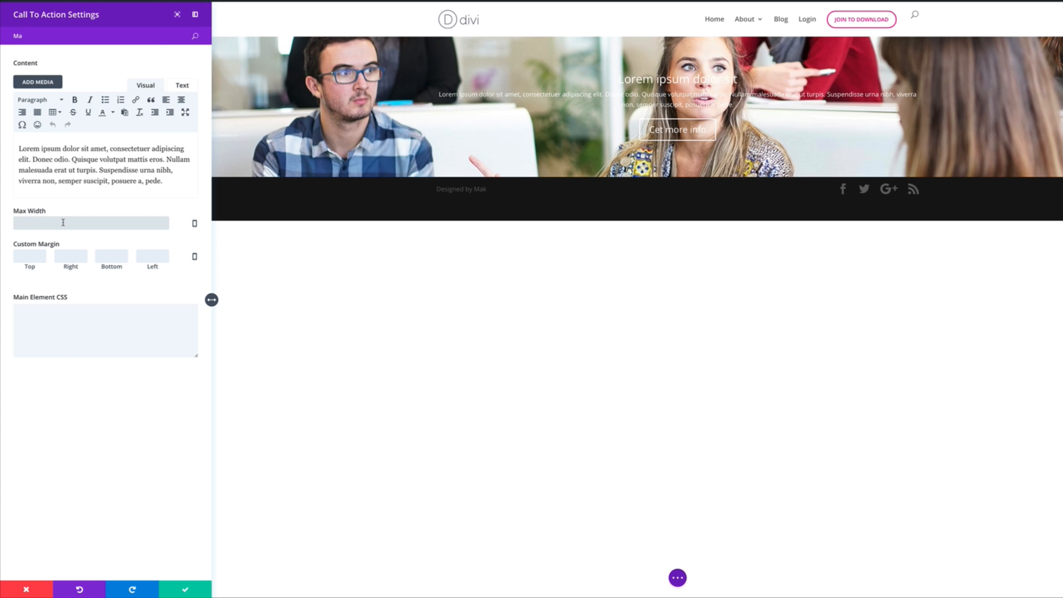
pyautogui.write('8')
pyautogui.press('Down')
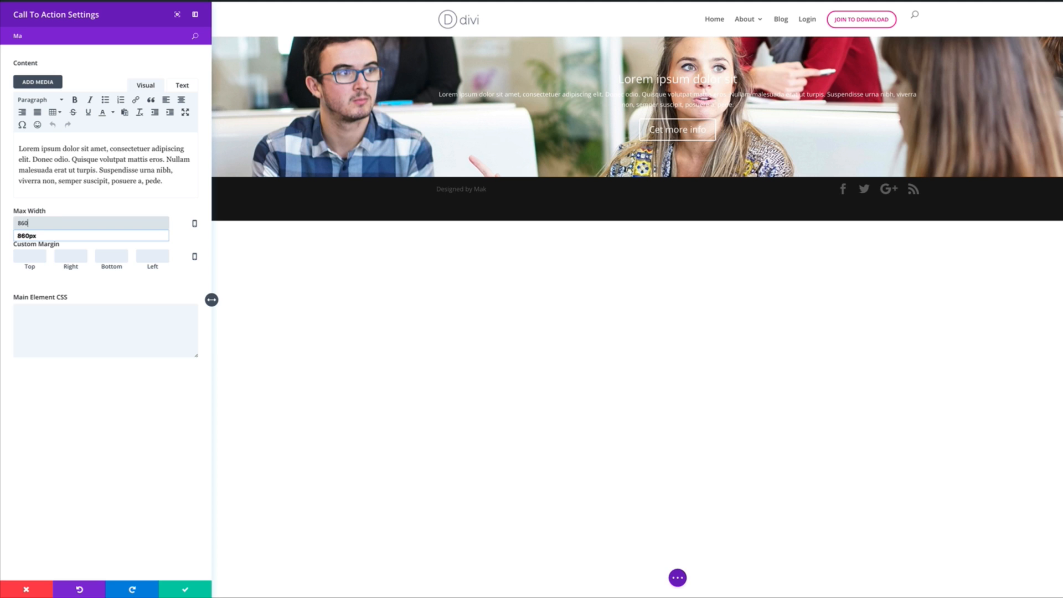
pyautogui.press('Return')
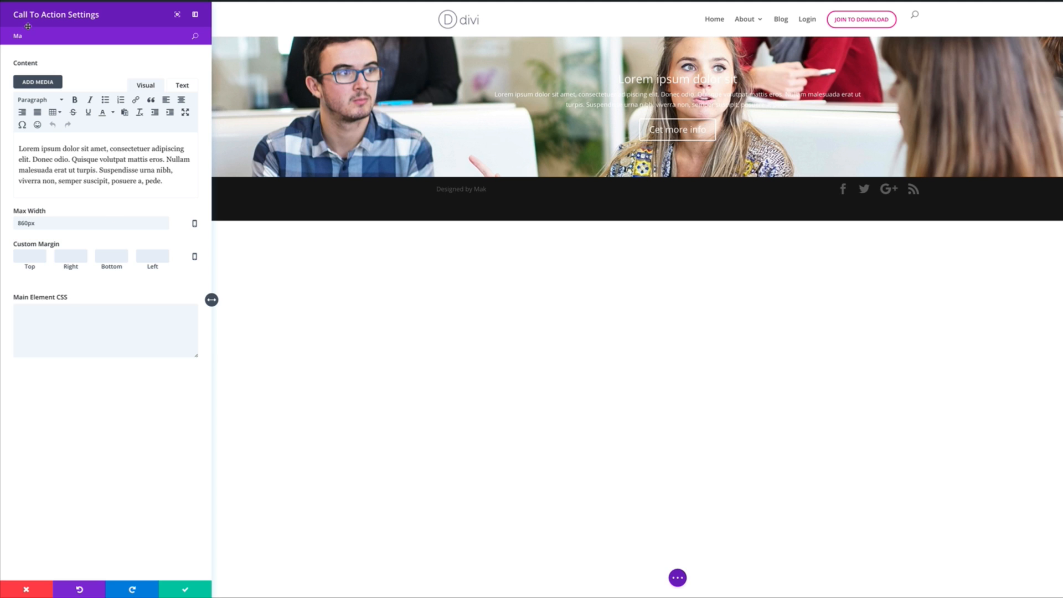
pyautogui.press('BackSpace')
pyautogui.press('BackSpace')
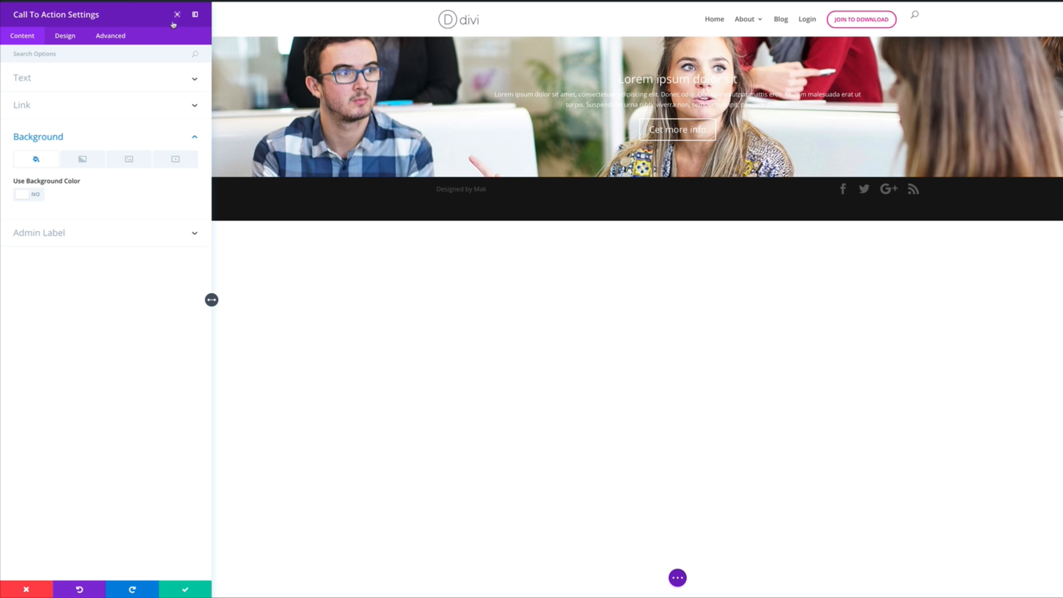
# - Style the module's header text as bold uppercase with a 34px font size and 2px letter spacing
pyautogui.click(67, 37)
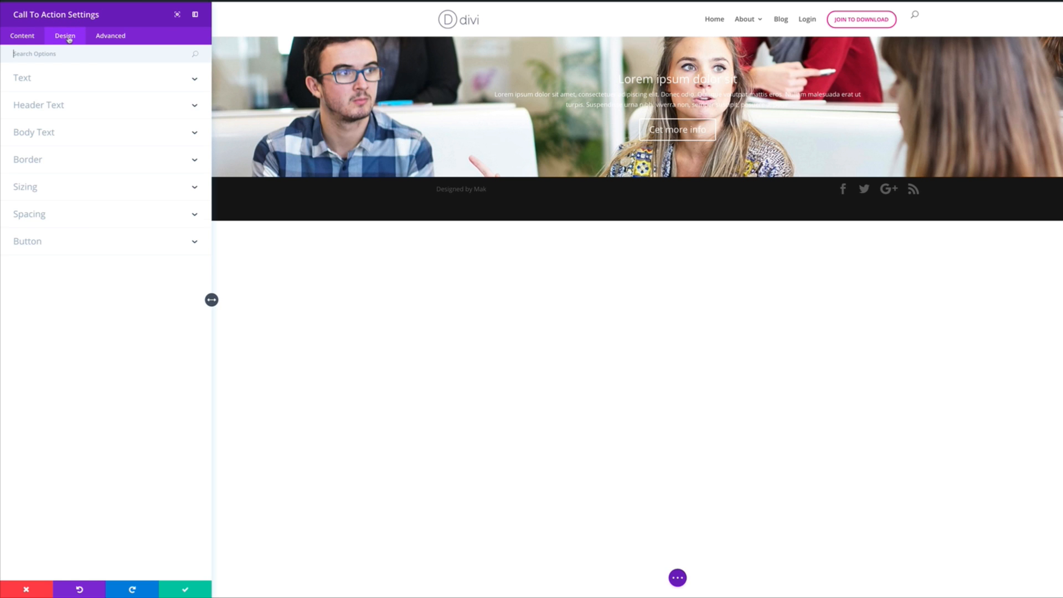
pyautogui.click(47, 107)
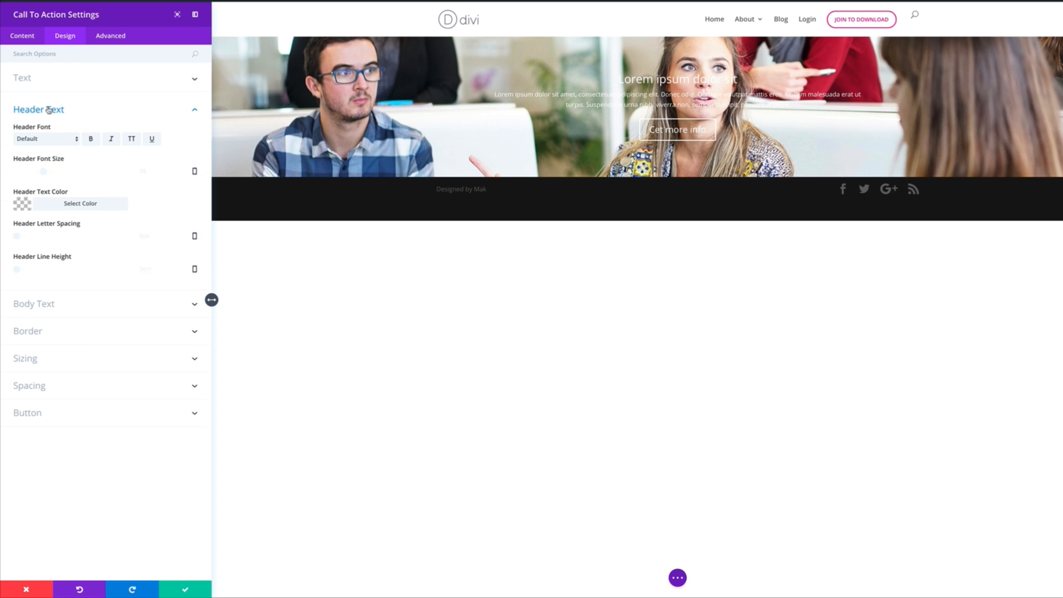
pyautogui.click(92, 139)
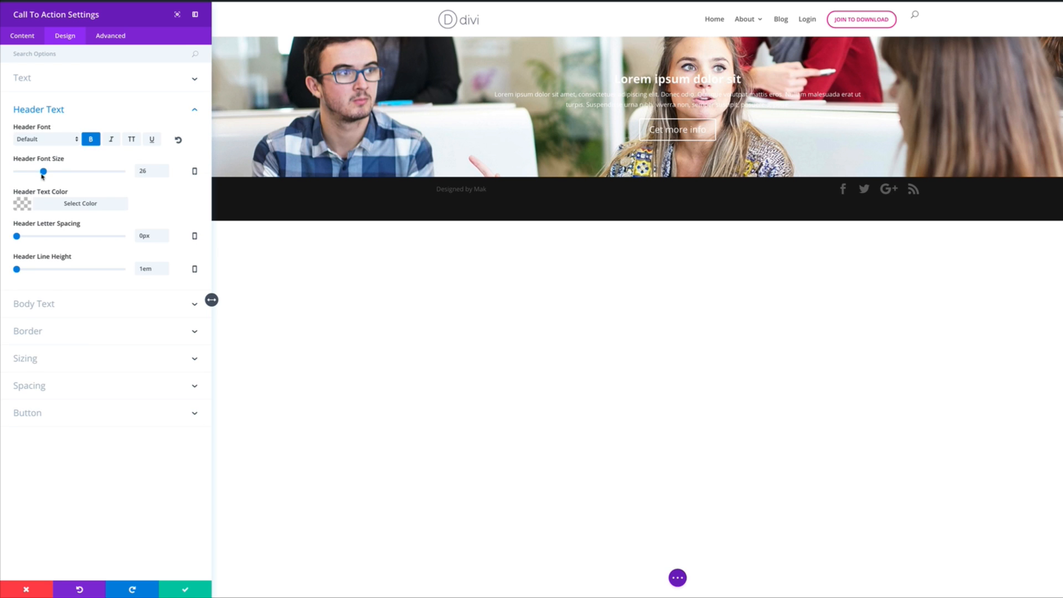
pyautogui.click(131, 140)
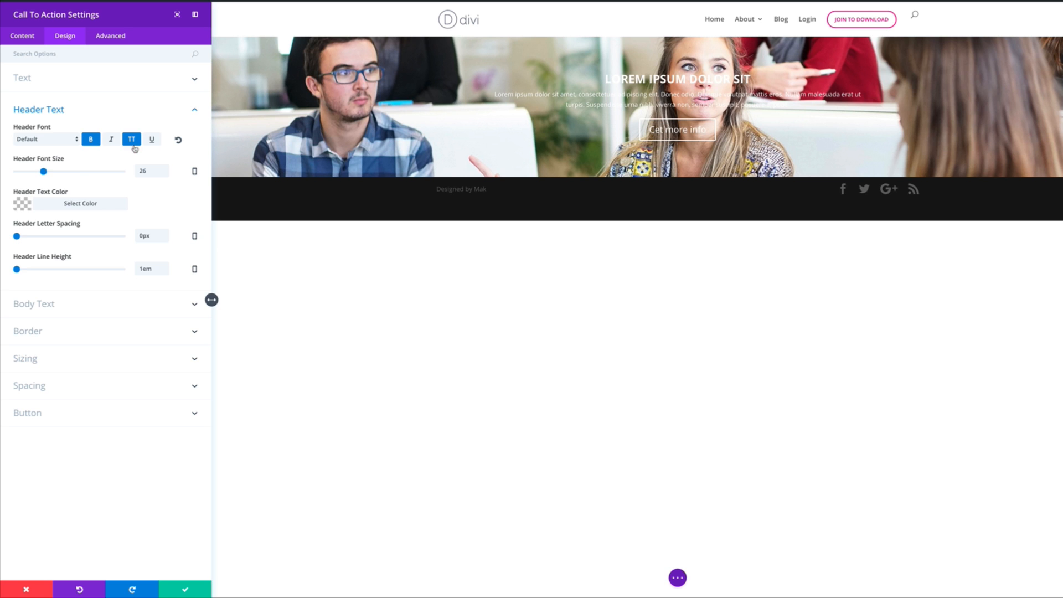
pyautogui.moveTo(44, 172); pyautogui.dragTo(53, 174)
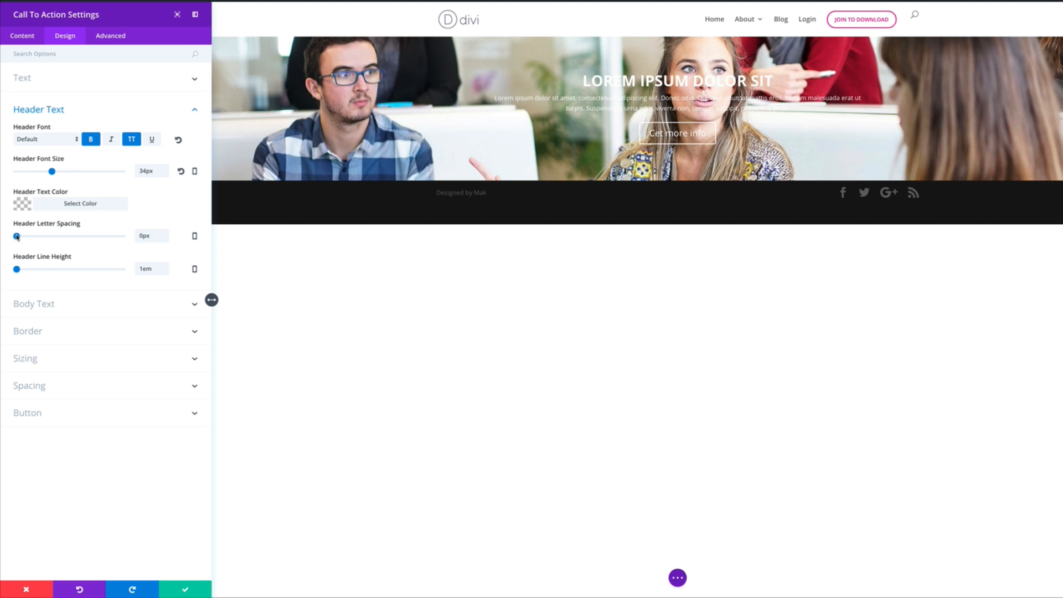
pyautogui.moveTo(18, 237); pyautogui.dragTo(18, 237)
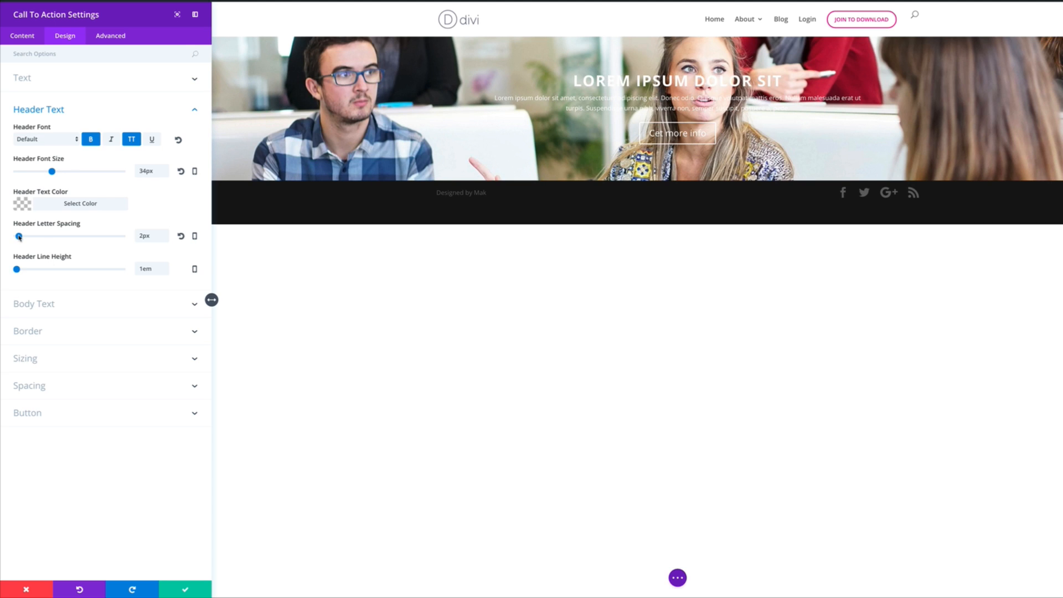
# - Make the module's body text bold with an 18px font size and a 1.8em line height
pyautogui.click(49, 306)
pyautogui.moveTo(31, 201); pyautogui.dragTo(36, 202)
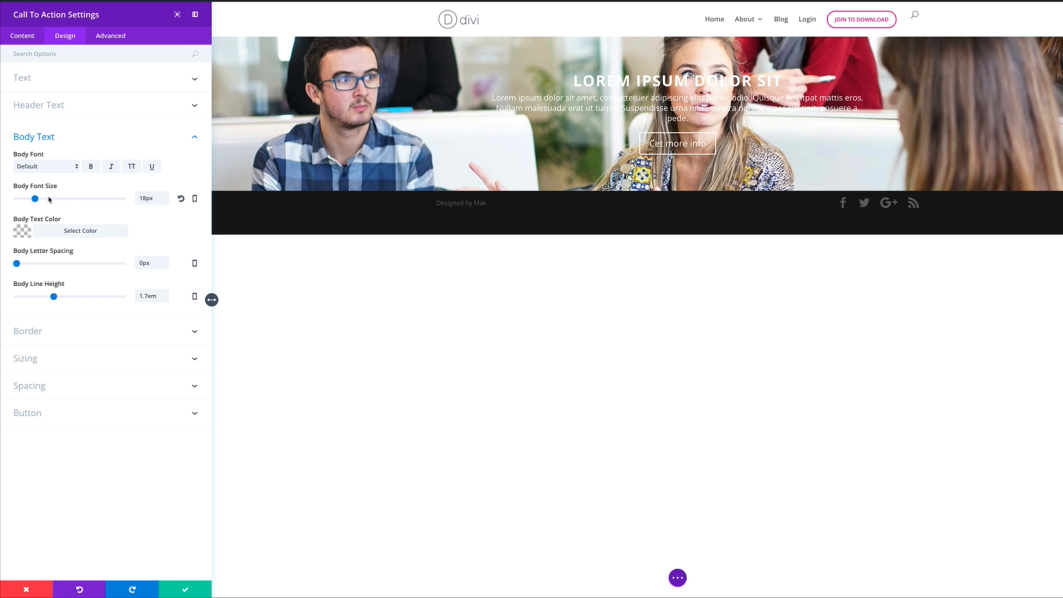
pyautogui.click(93, 169)
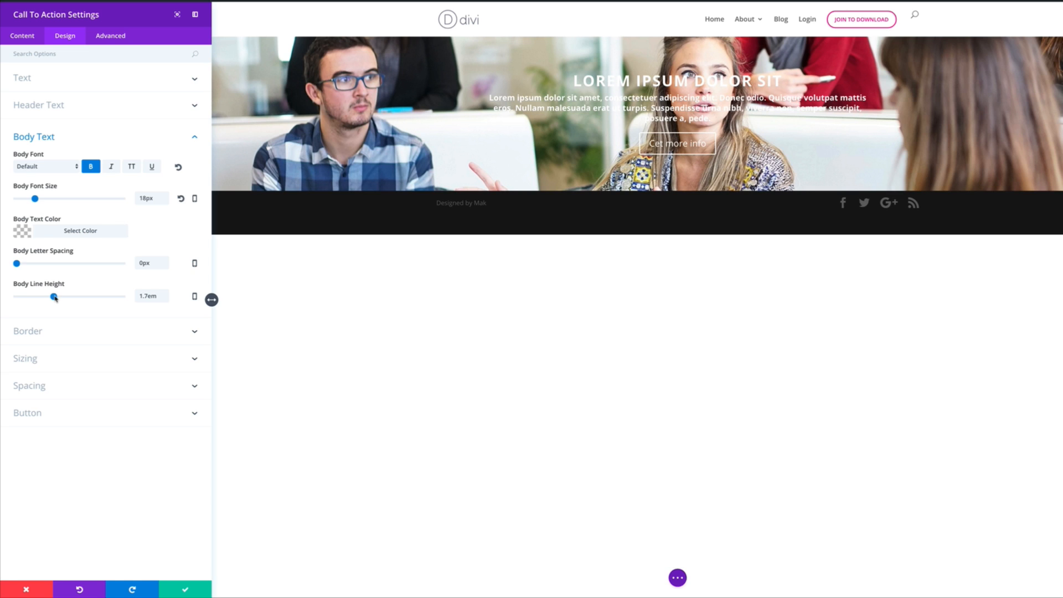
pyautogui.moveTo(54, 297); pyautogui.dragTo(58, 297)
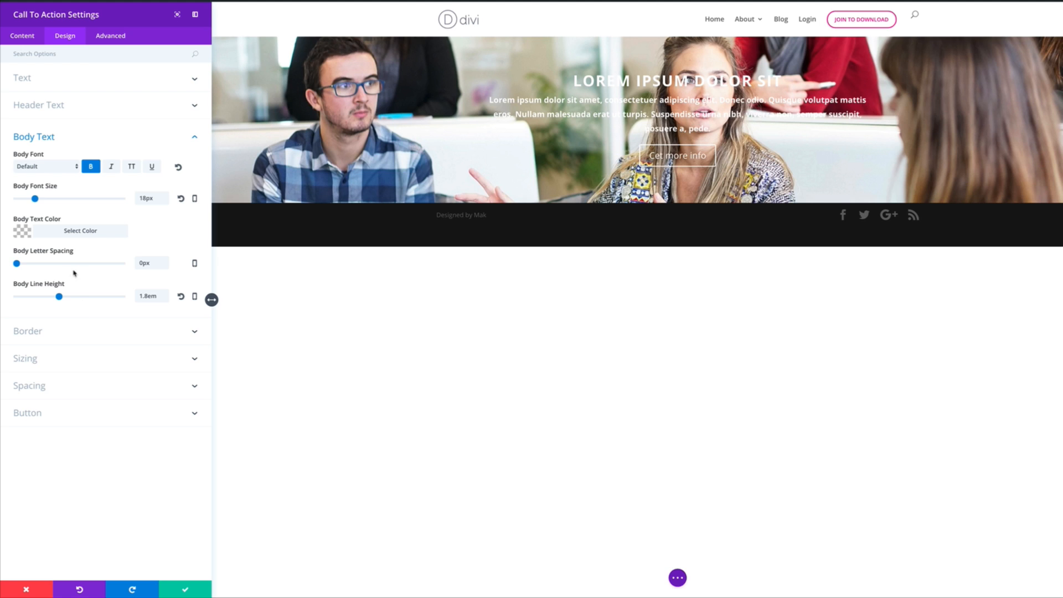
# - Enable custom styles for the module's button, with a 22px text size and an orange background color
pyautogui.click(36, 412)
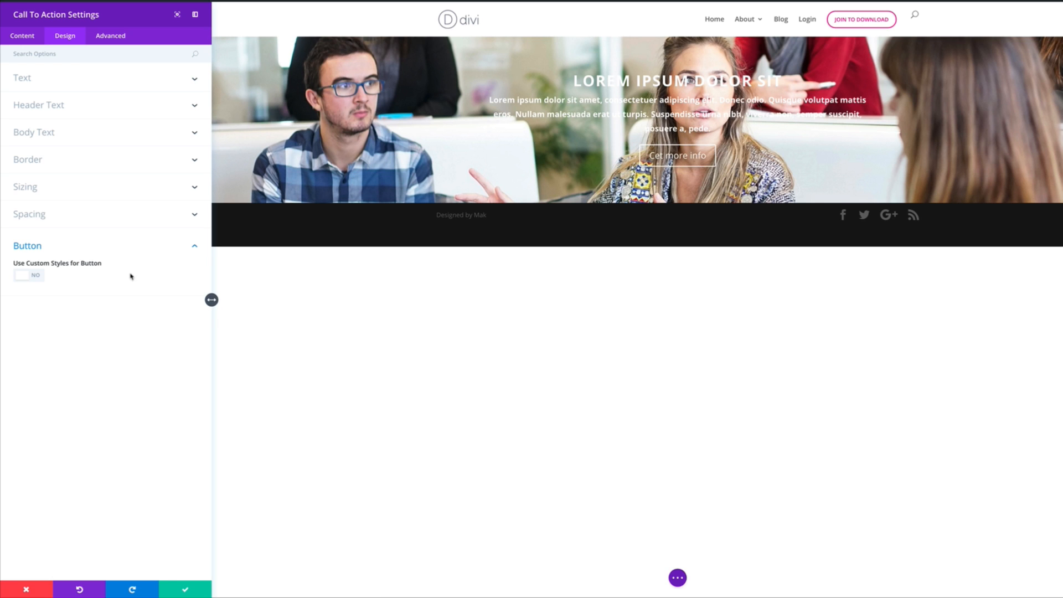
pyautogui.click(37, 278)
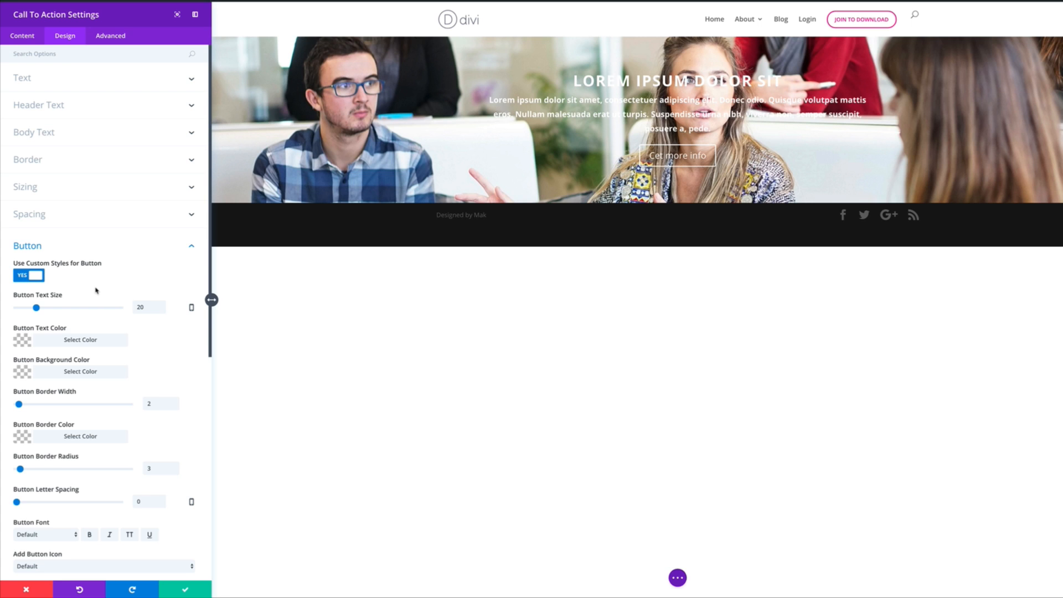
pyautogui.scroll(-1, 93, 273)
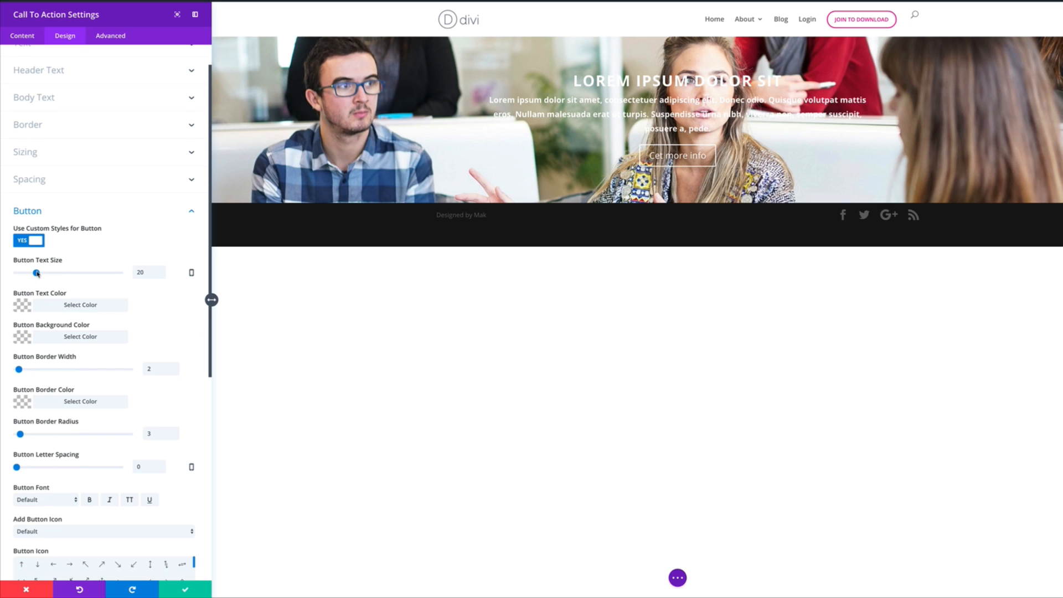
pyautogui.moveTo(36, 273); pyautogui.dragTo(38, 274)
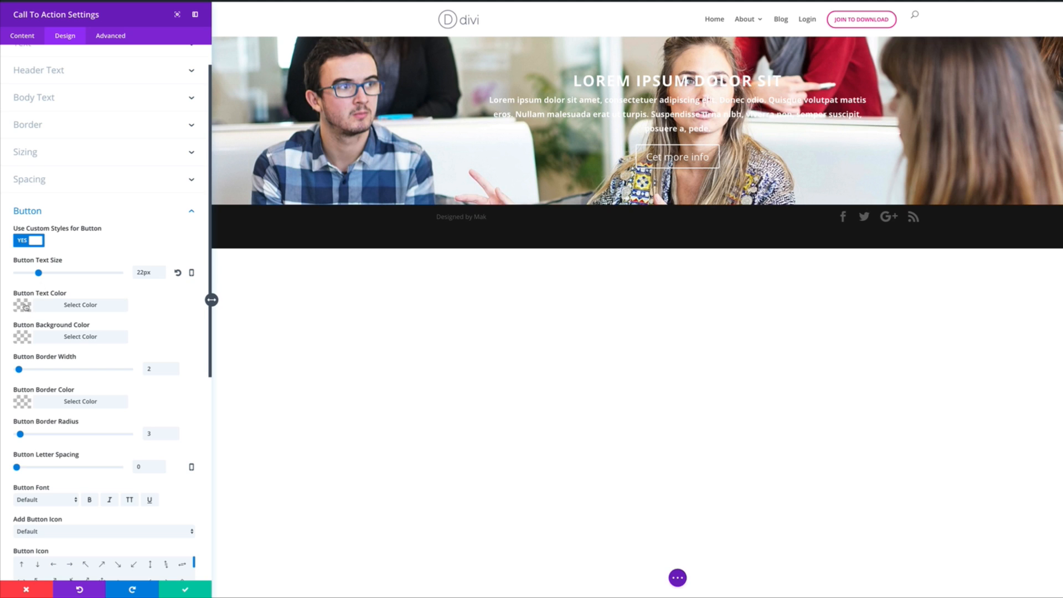
pyautogui.click(23, 335)
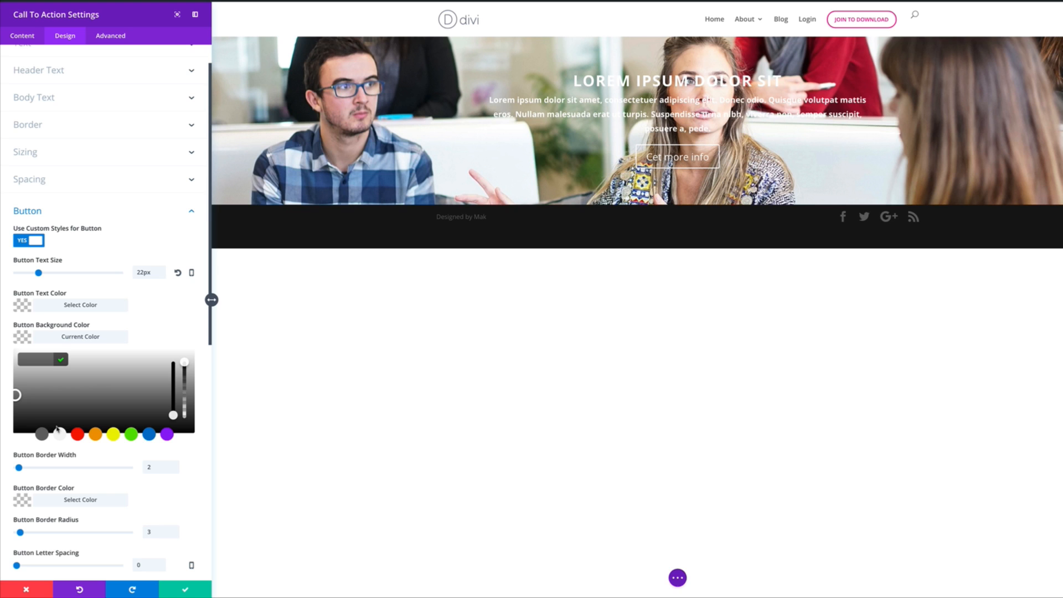
pyautogui.click(97, 434)
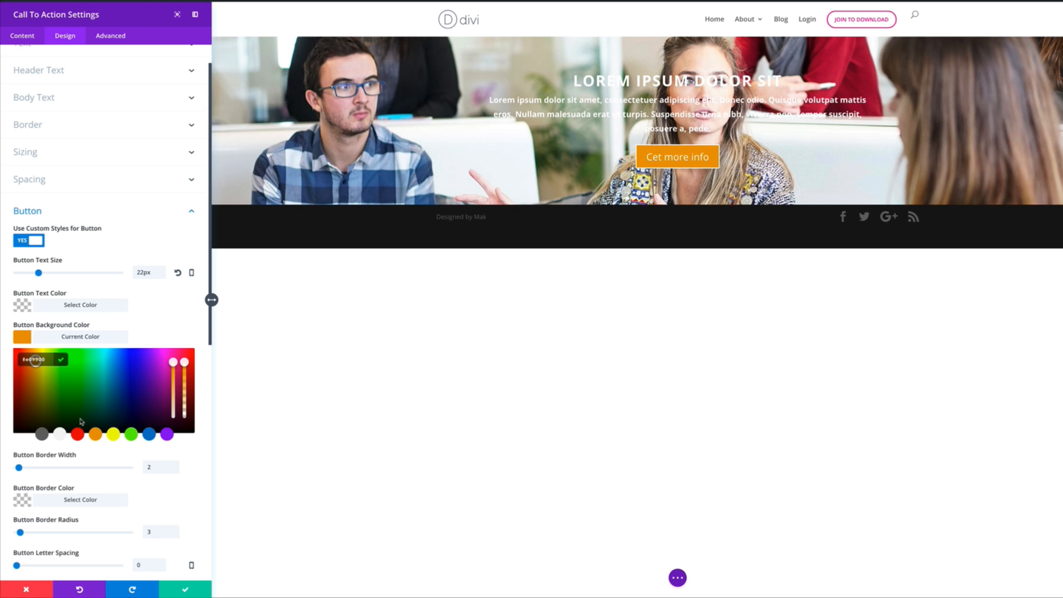
# - Set the button's border width to 0px and its border radius to 50px
pyautogui.scroll(-1, 83, 419)
pyautogui.scroll(-5, 84, 419)
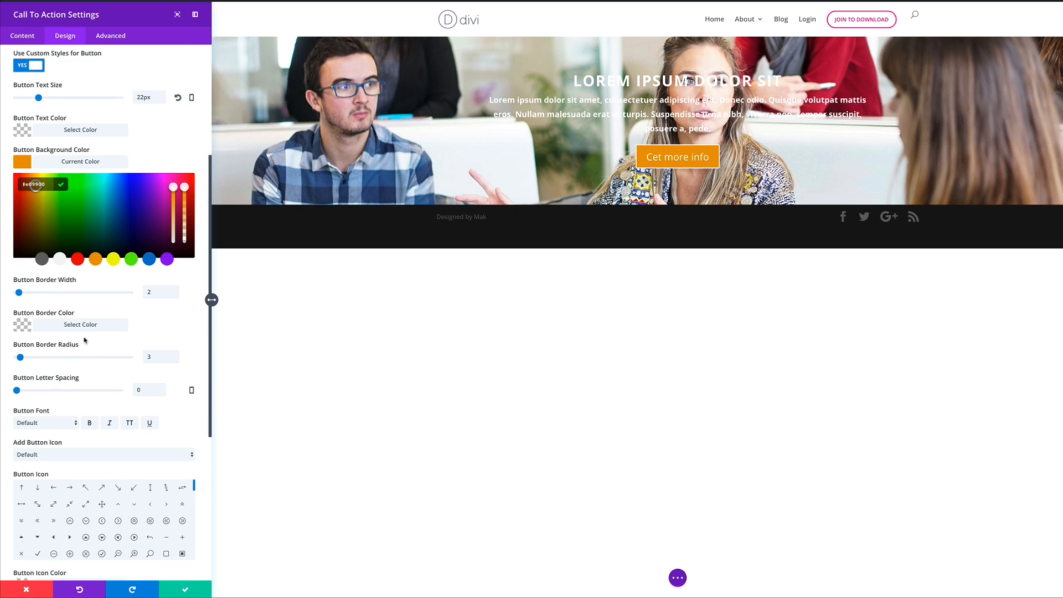
pyautogui.click(150, 290)
pyautogui.write('2')
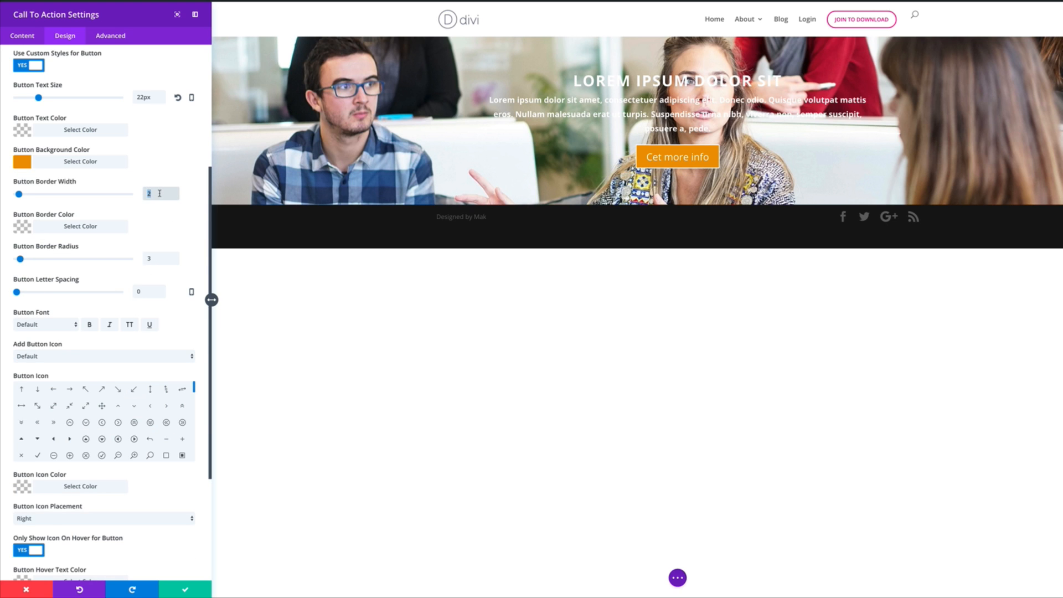
pyautogui.write('0')
pyautogui.click(132, 230)
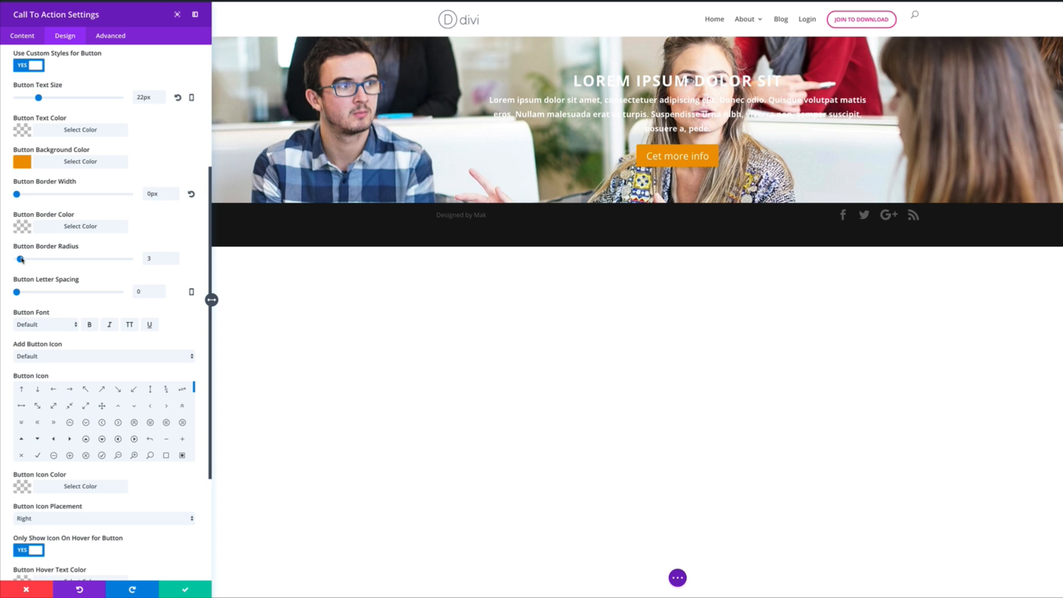
pyautogui.moveTo(20, 259); pyautogui.dragTo(73, 265)
# - Give the button text 2px letter spacing in bold uppercase, and set the button to have no icon
pyautogui.moveTo(17, 292); pyautogui.dragTo(18, 292)
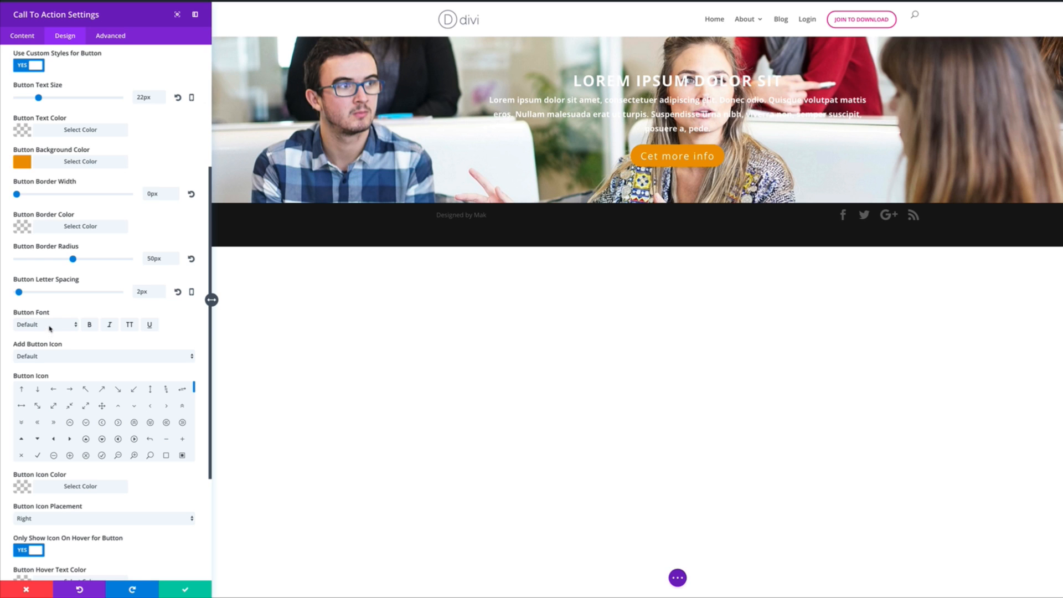
pyautogui.click(90, 325)
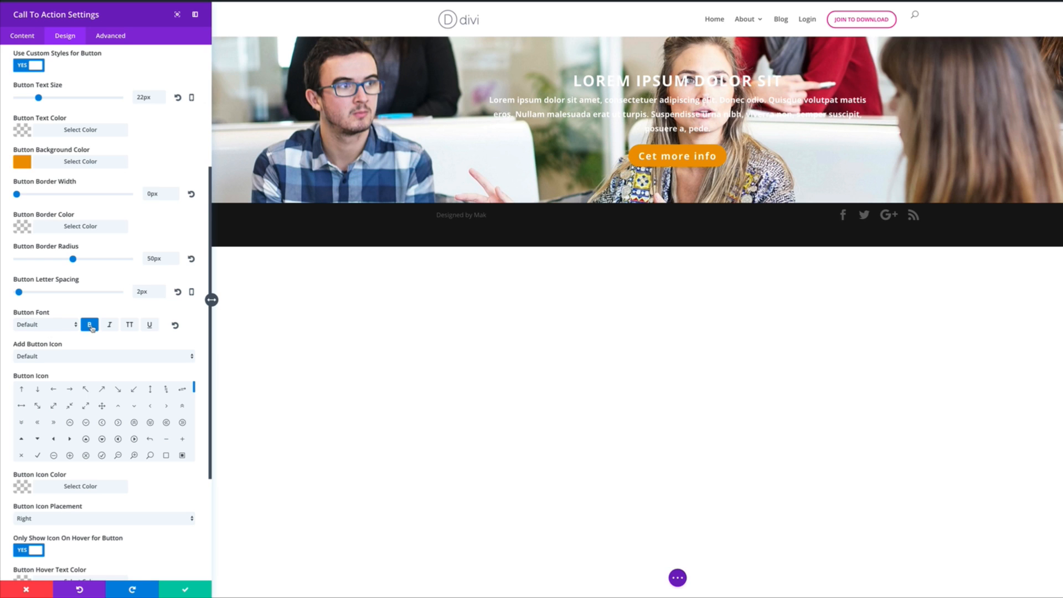
pyautogui.click(131, 326)
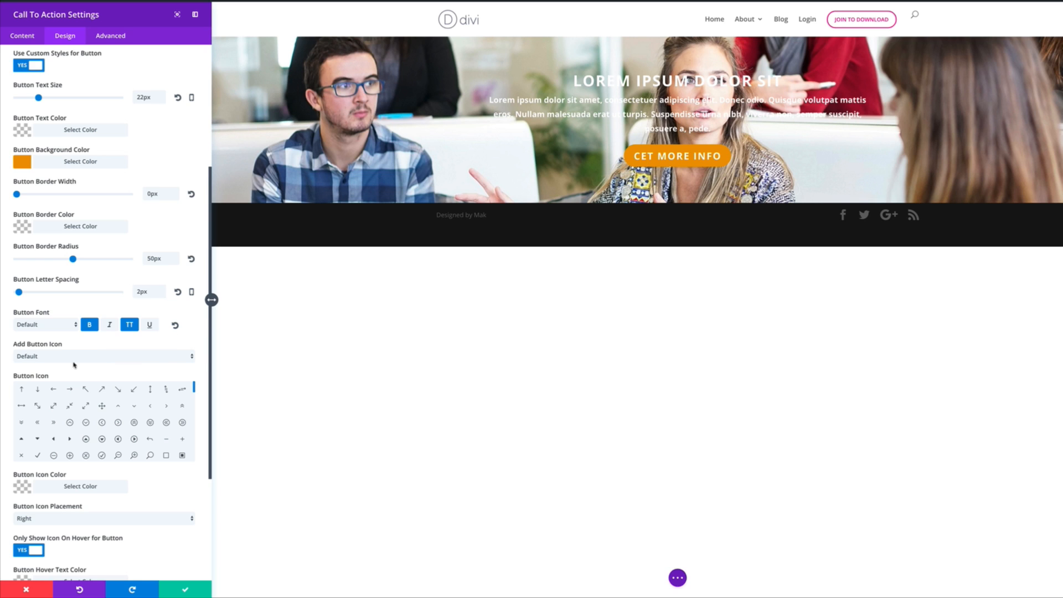
pyautogui.click(36, 356)
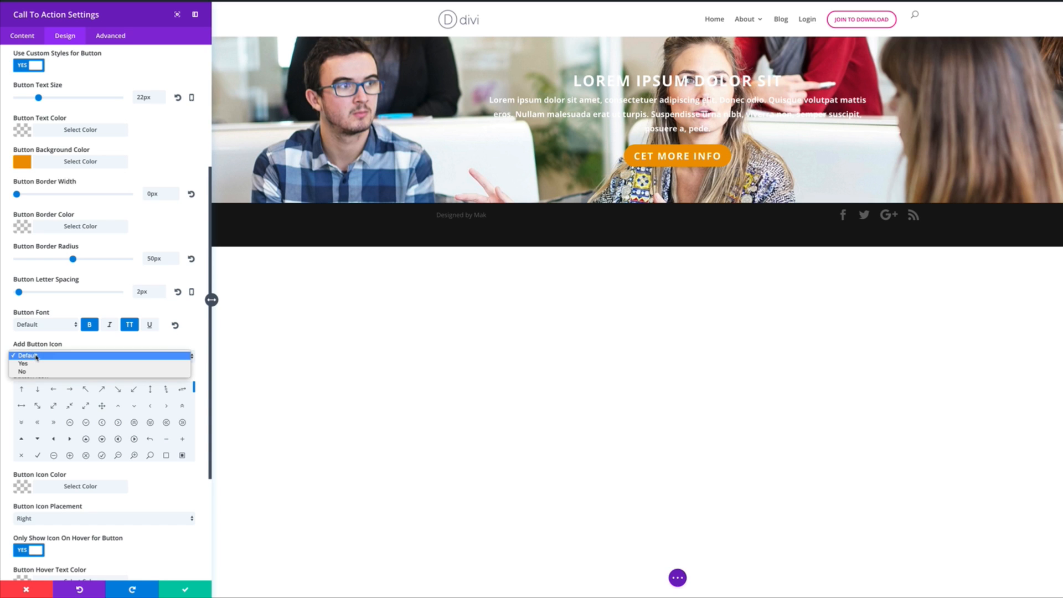
pyautogui.click(33, 372)
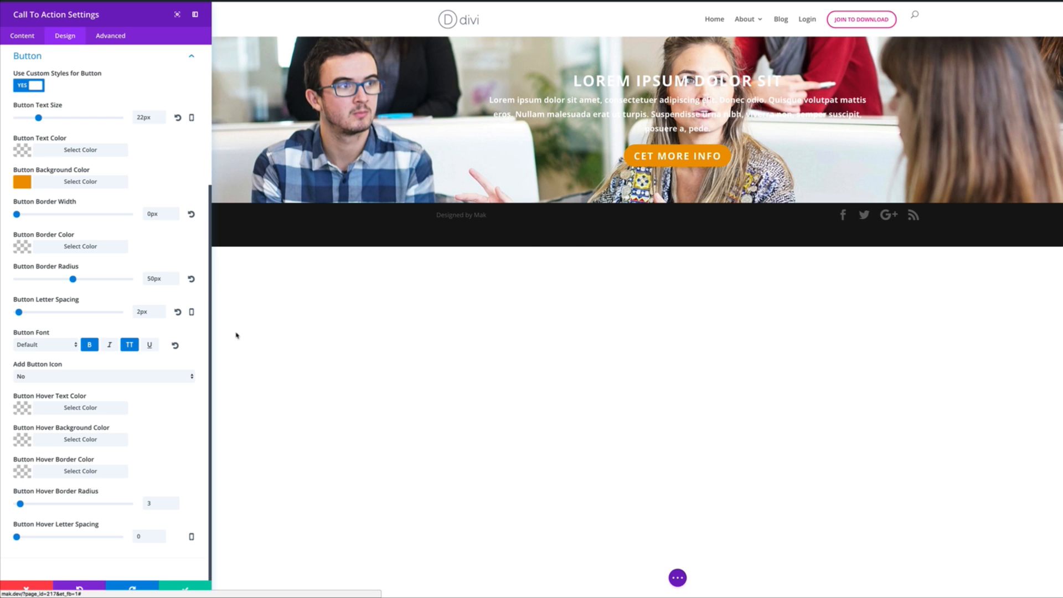
# - Set the button's hover text color to orange, trying a reduced opacity and undoing it
pyautogui.click(24, 412)
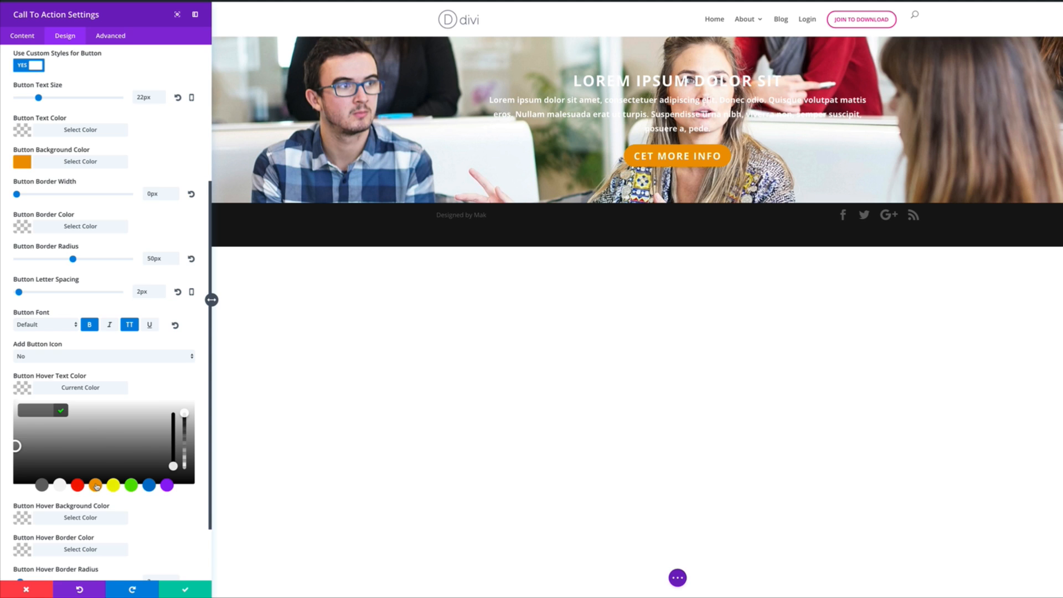
pyautogui.click(95, 485)
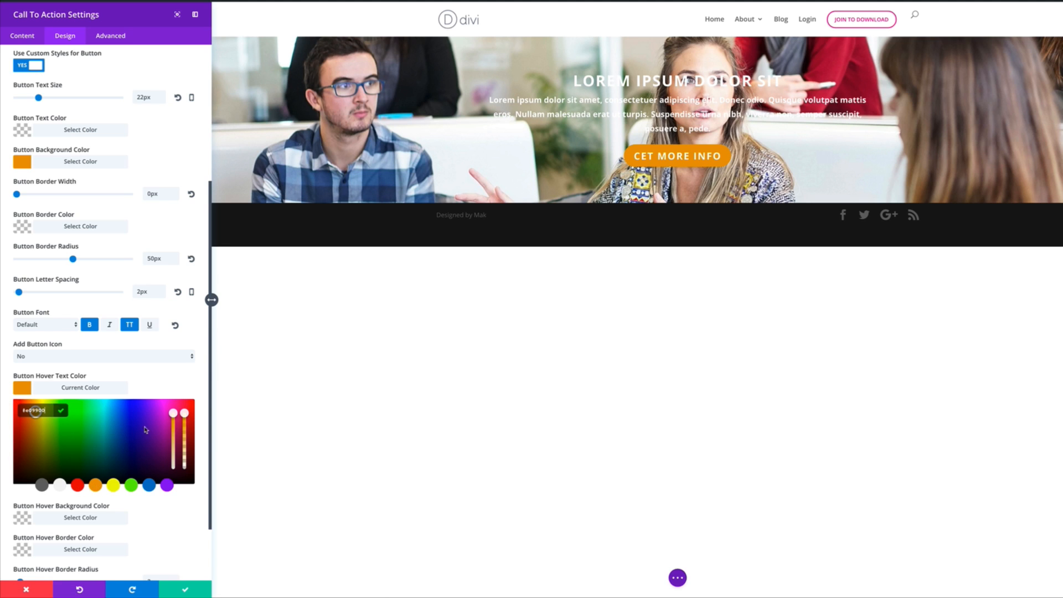
pyautogui.moveTo(186, 415); pyautogui.dragTo(188, 448)
pyautogui.hotkey('ctrl', 'z')
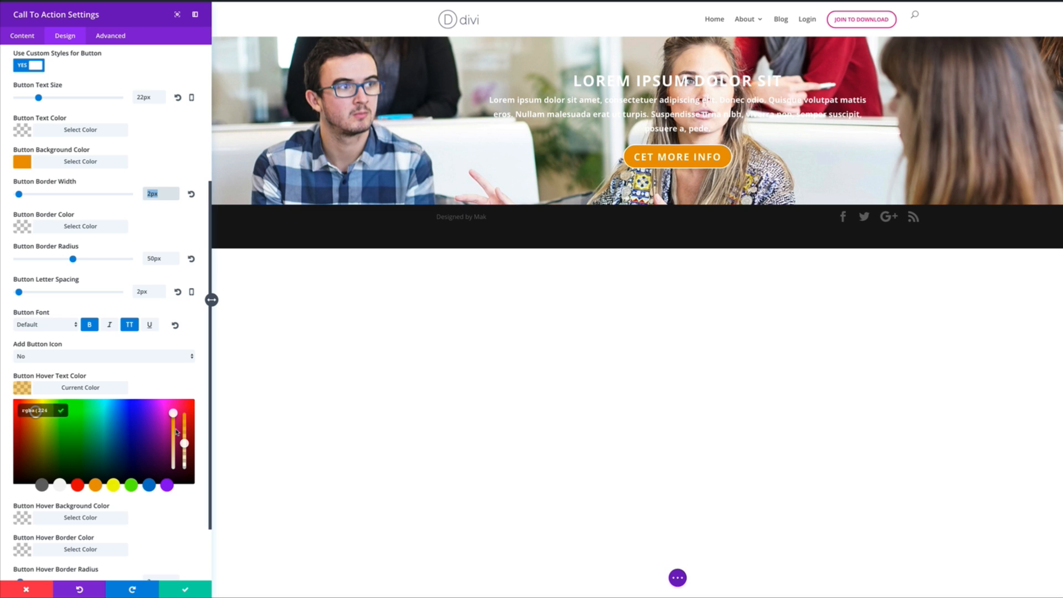
pyautogui.click(179, 369)
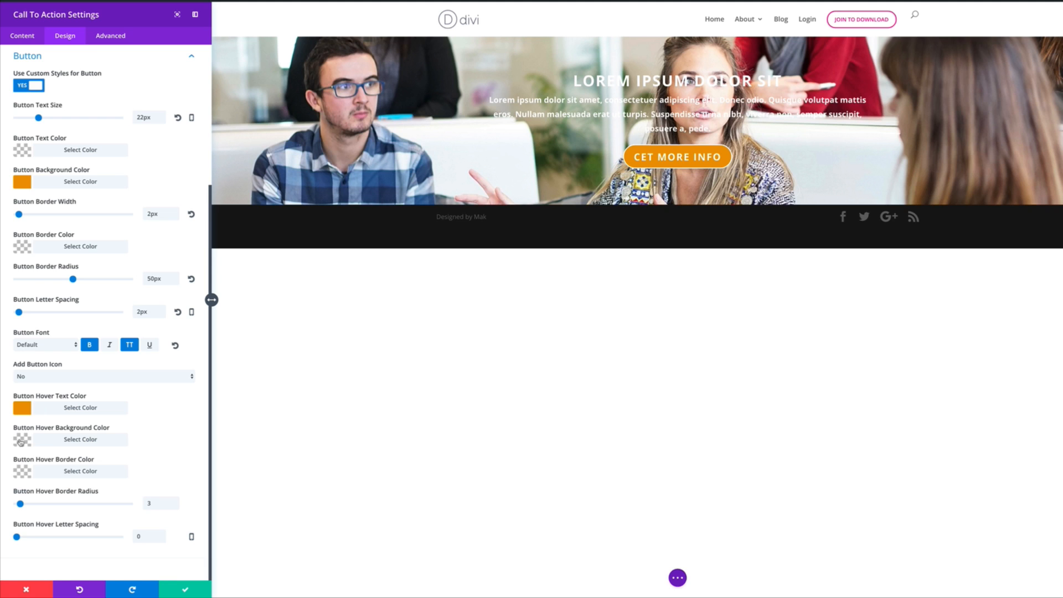
# - Set the button's hover background to orange at 0.43 opacity and its hover text color to near-white
pyautogui.click(21, 440)
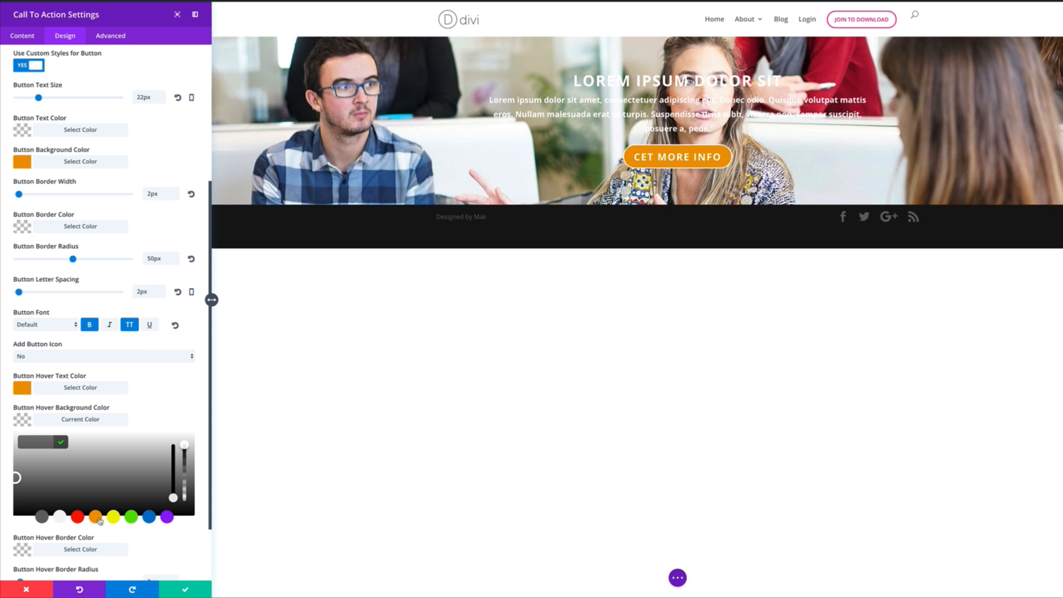
pyautogui.click(98, 517)
pyautogui.moveTo(185, 446); pyautogui.dragTo(185, 475)
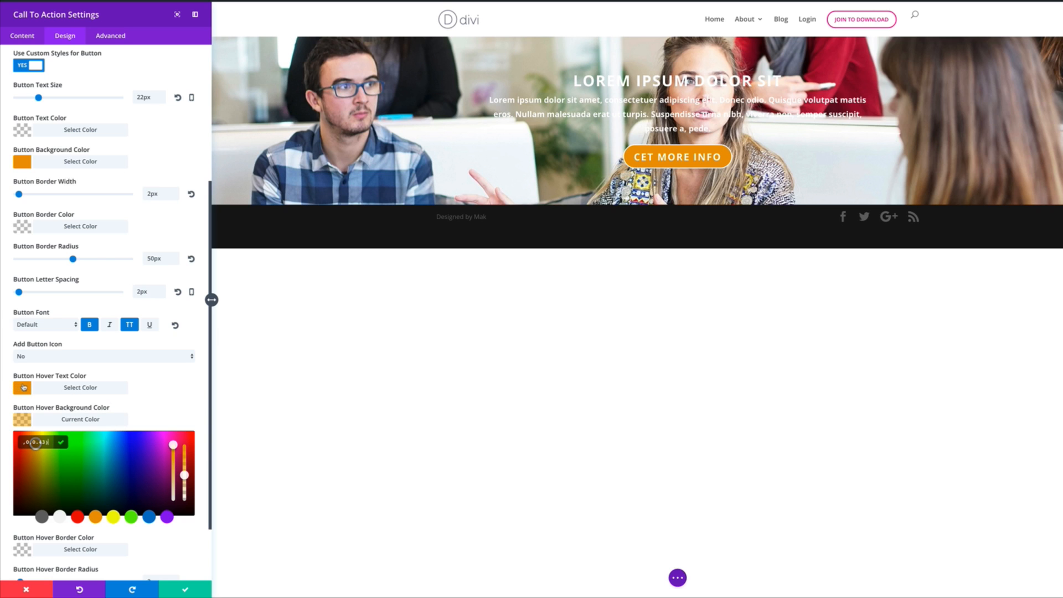
pyautogui.click(24, 387)
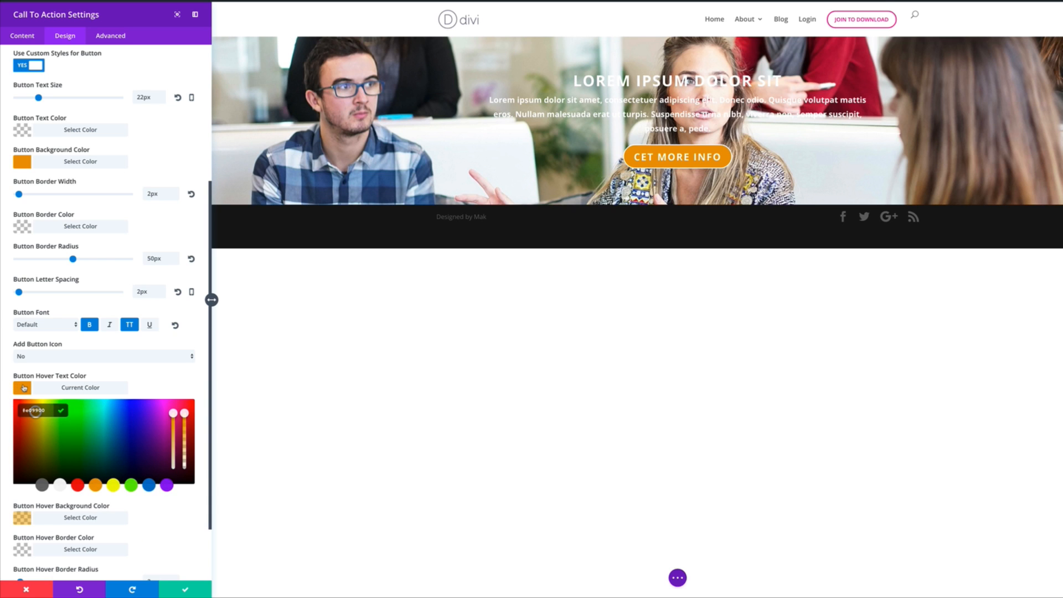
pyautogui.click(59, 485)
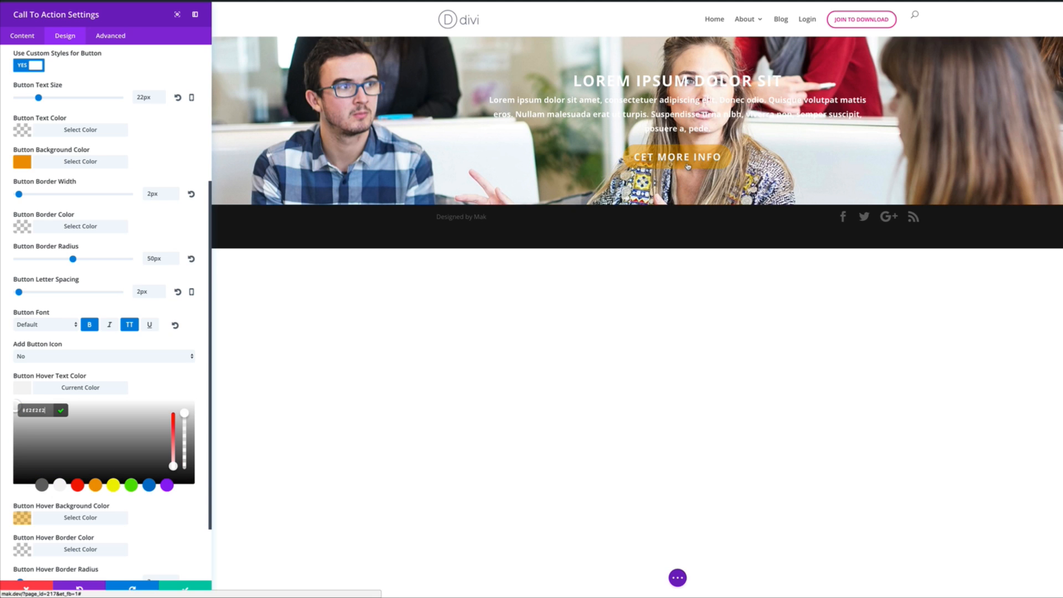
# - Set the button's border width to 0px and its hover border radius to 50px
pyautogui.scroll(-2, 195, 408)
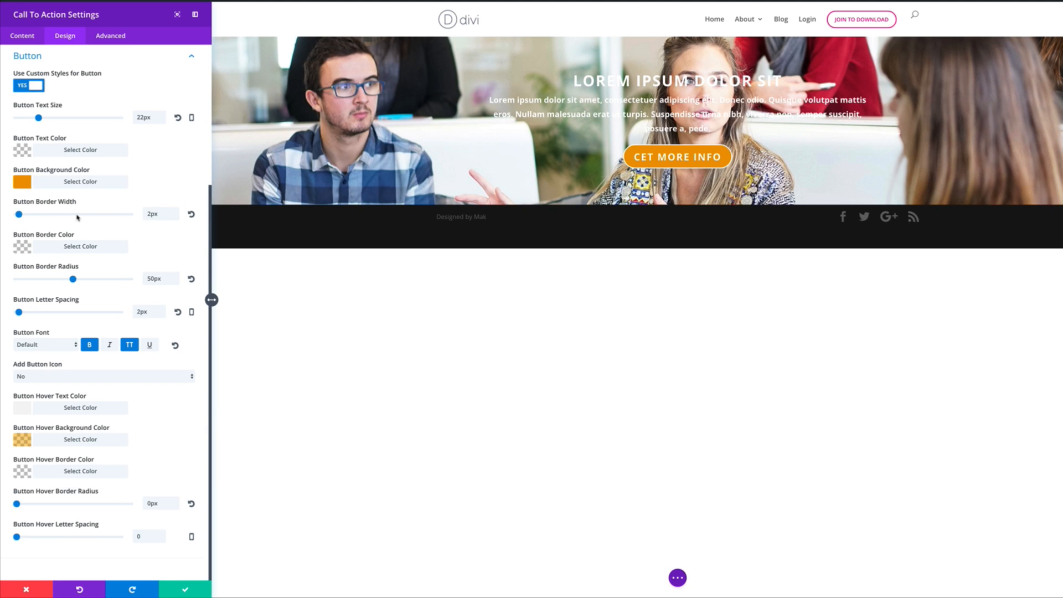
pyautogui.moveTo(19, 214); pyautogui.dragTo(16, 214)
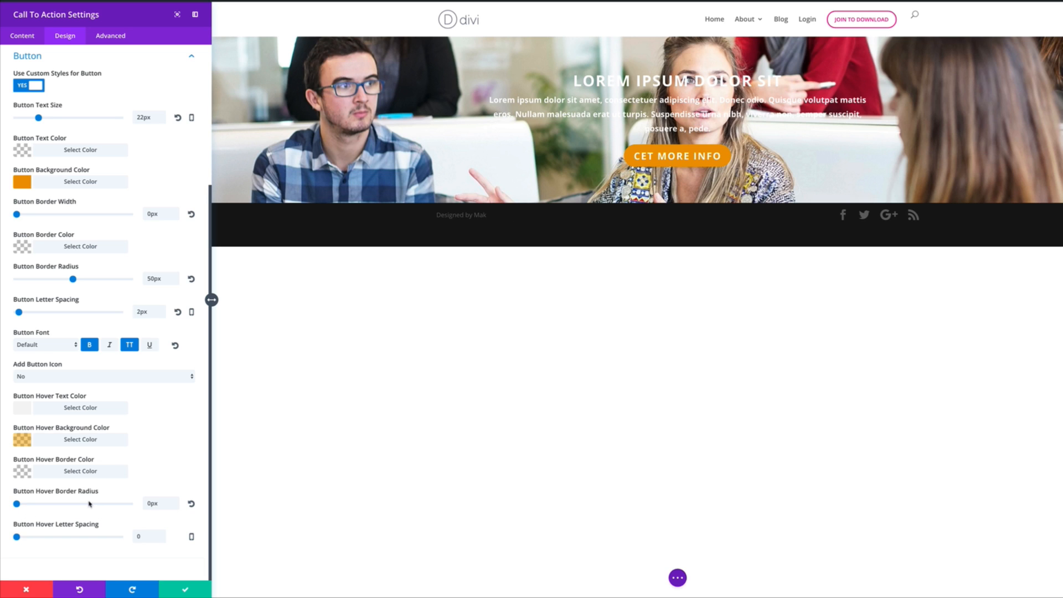
pyautogui.click(147, 503)
pyautogui.write('5')
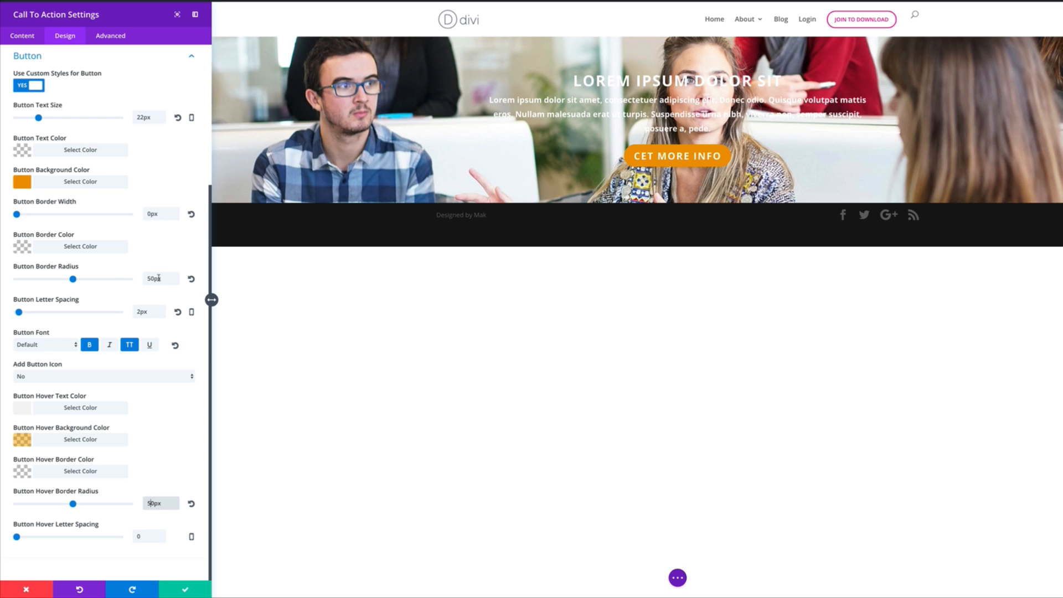
pyautogui.click(162, 442)
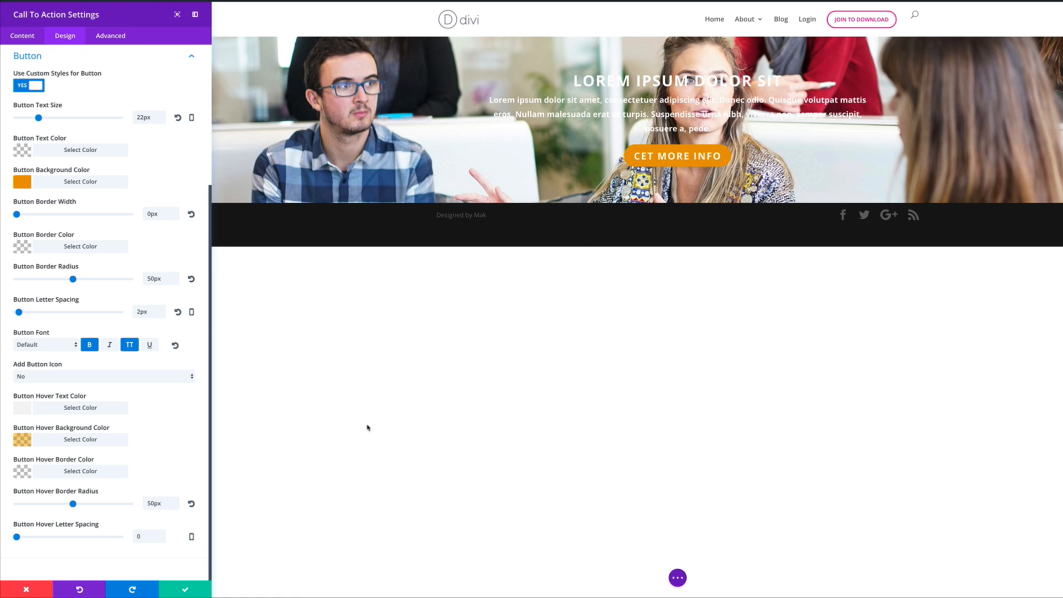
# - Save the Call To Action settings and add a regular section with a three-equal-column row below the image section
pyautogui.click(185, 590)
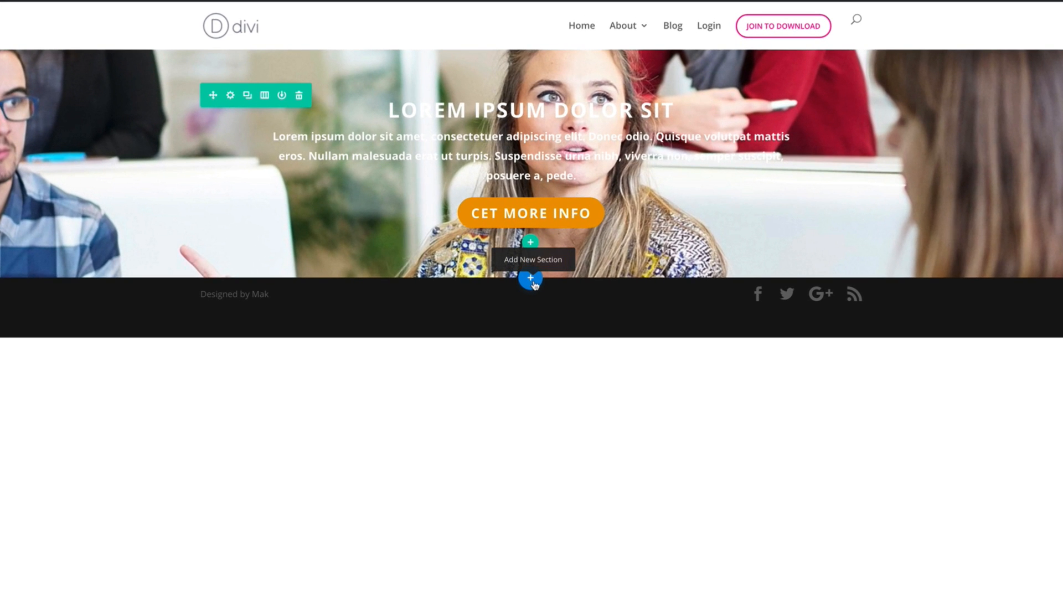
pyautogui.click(530, 279)
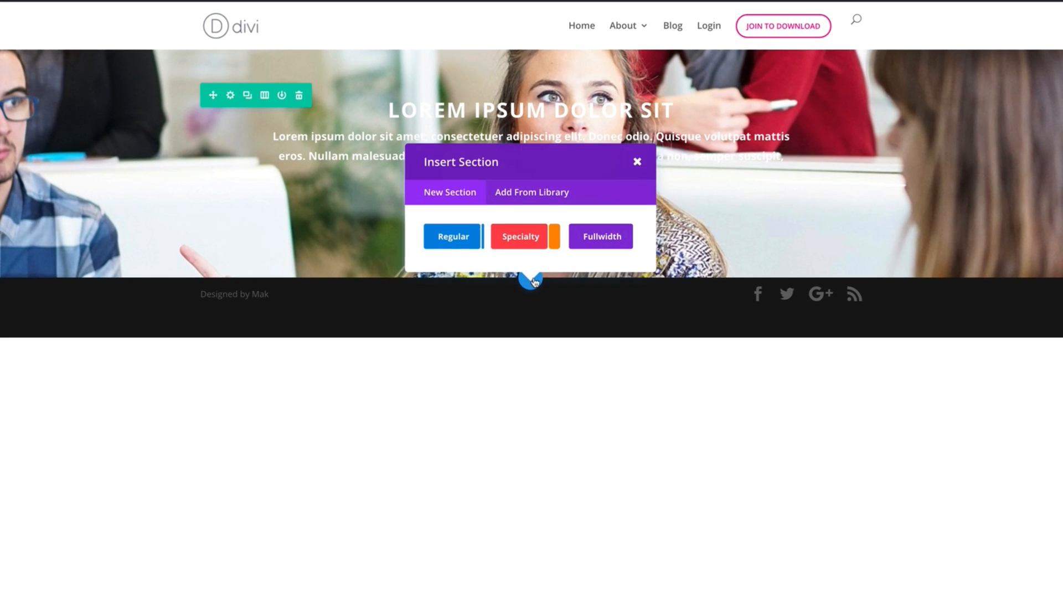
pyautogui.click(466, 238)
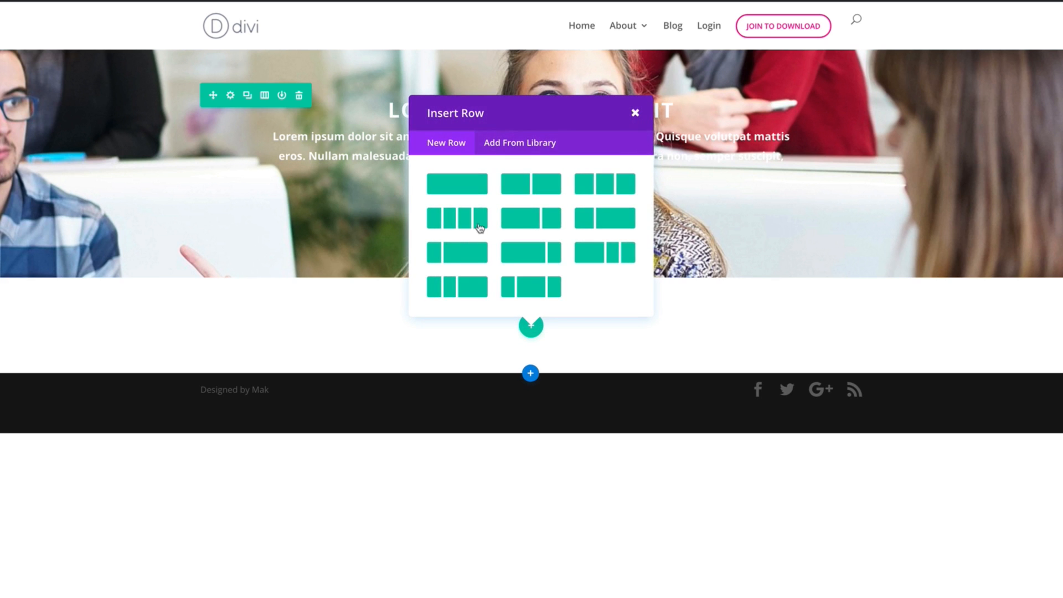
pyautogui.click(608, 190)
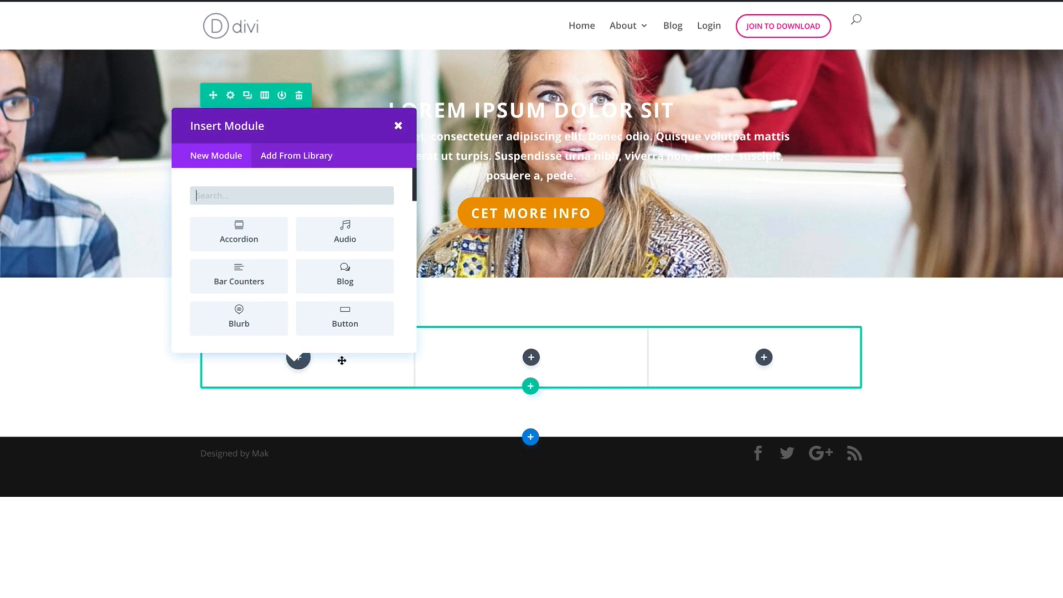
# - Insert a Blurb module in the new row's first column and title it "Lorem ipsum dolor"
pyautogui.click(253, 317)
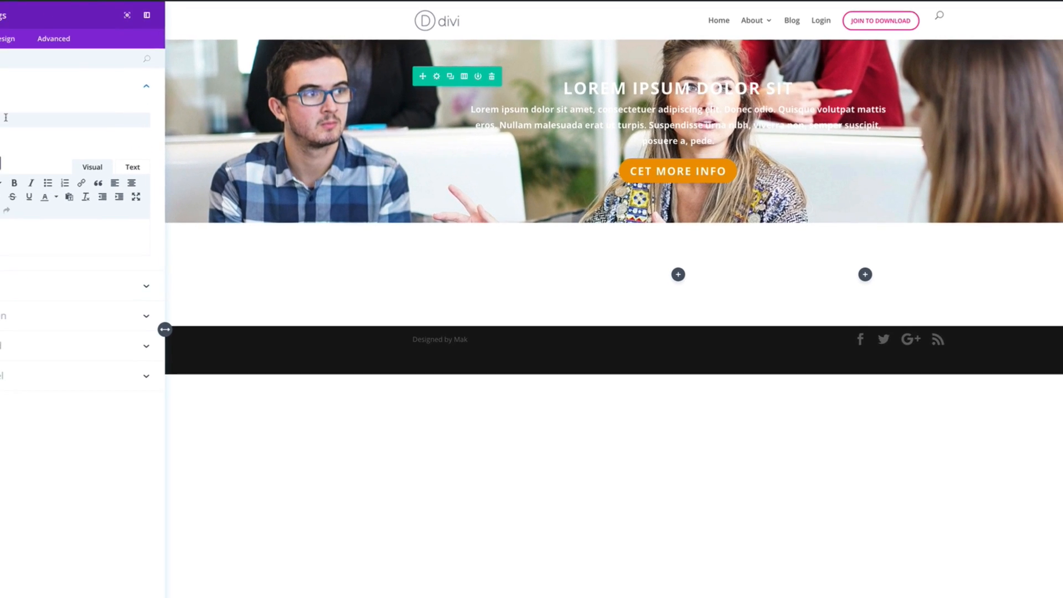
pyautogui.click(67, 107)
pyautogui.write('Lorem ipsum dolor sit')
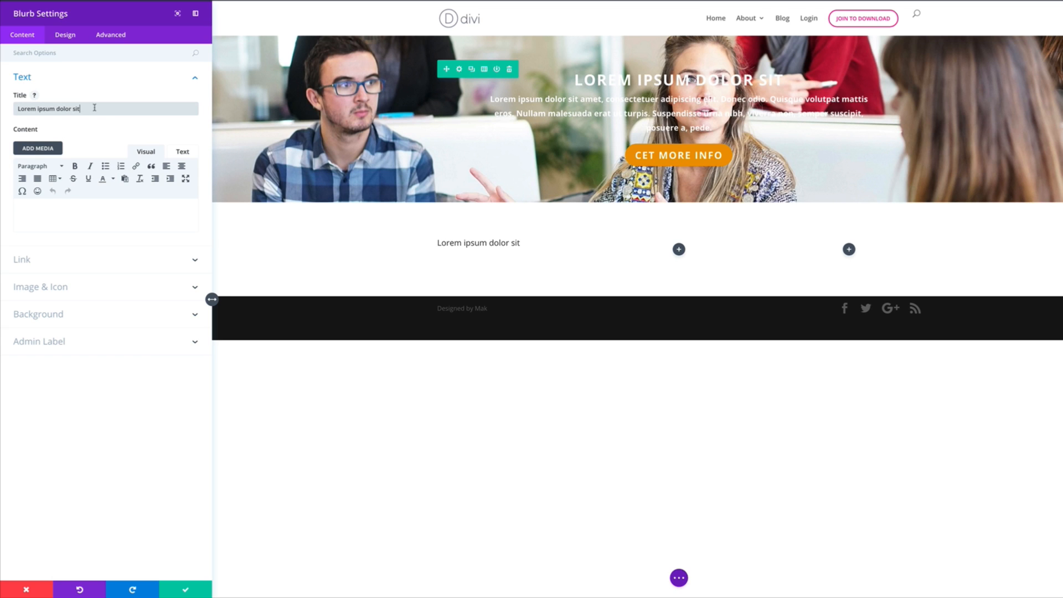
pyautogui.press('BackSpace')
pyautogui.press('BackSpace')
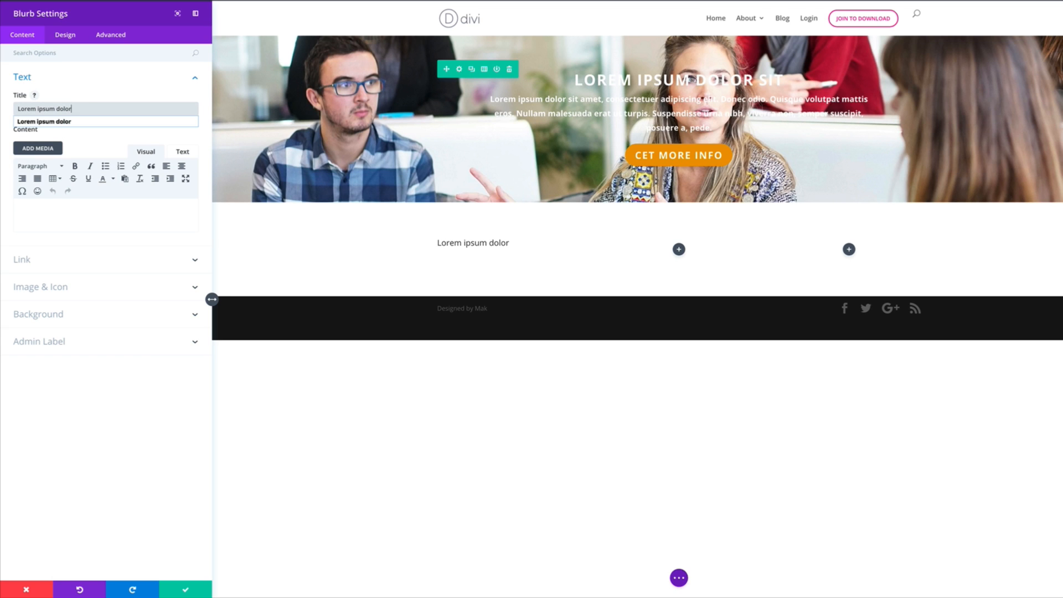
# - Copy the first short paragraph from the Lorem 2 web page and paste it as the blurb's content
pyautogui.click(81, 209)
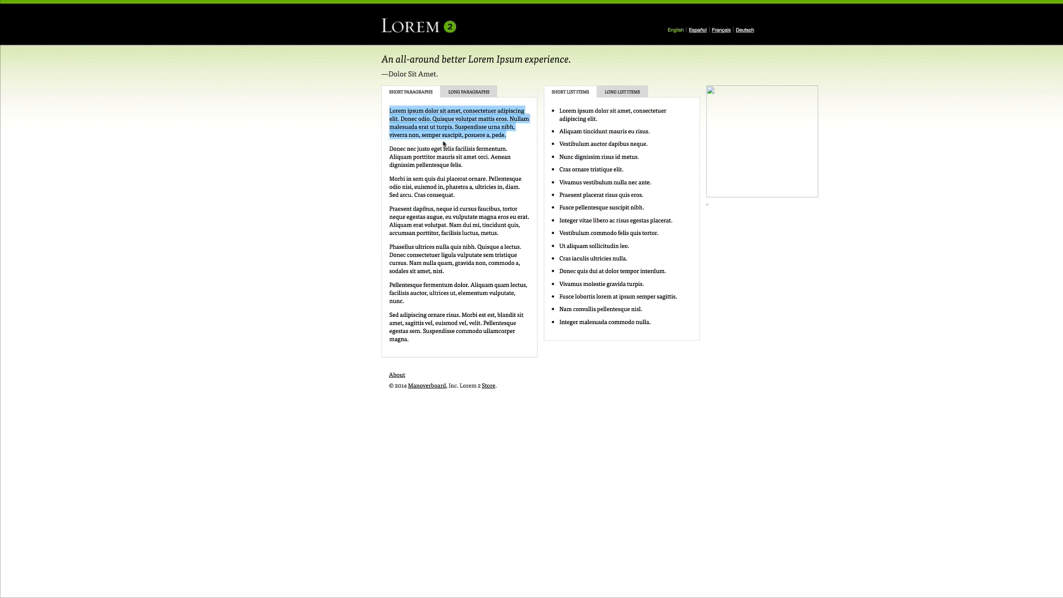
pyautogui.rightClick(442, 132)
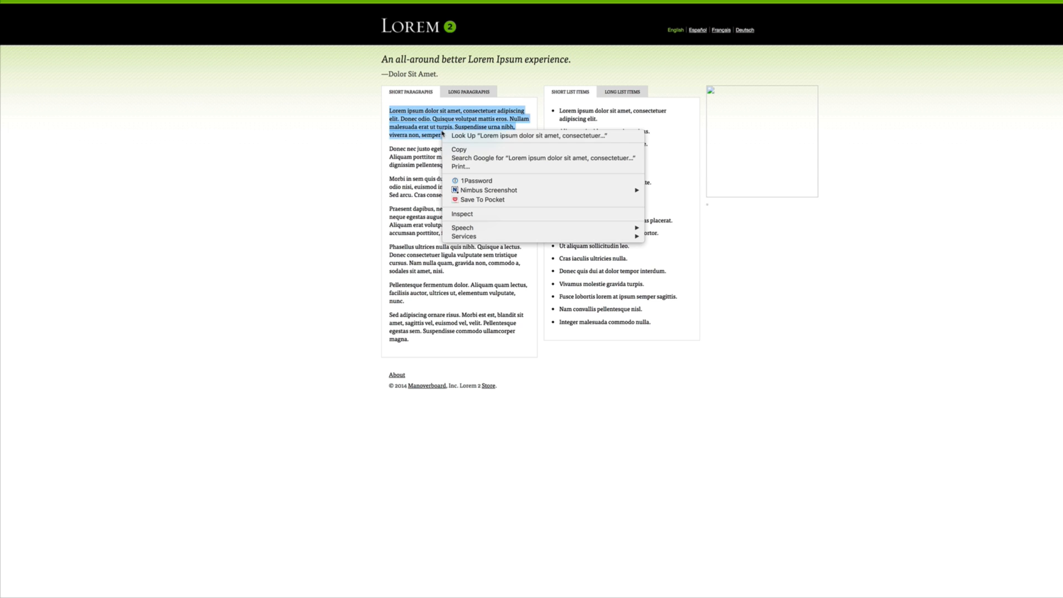
pyautogui.click(469, 149)
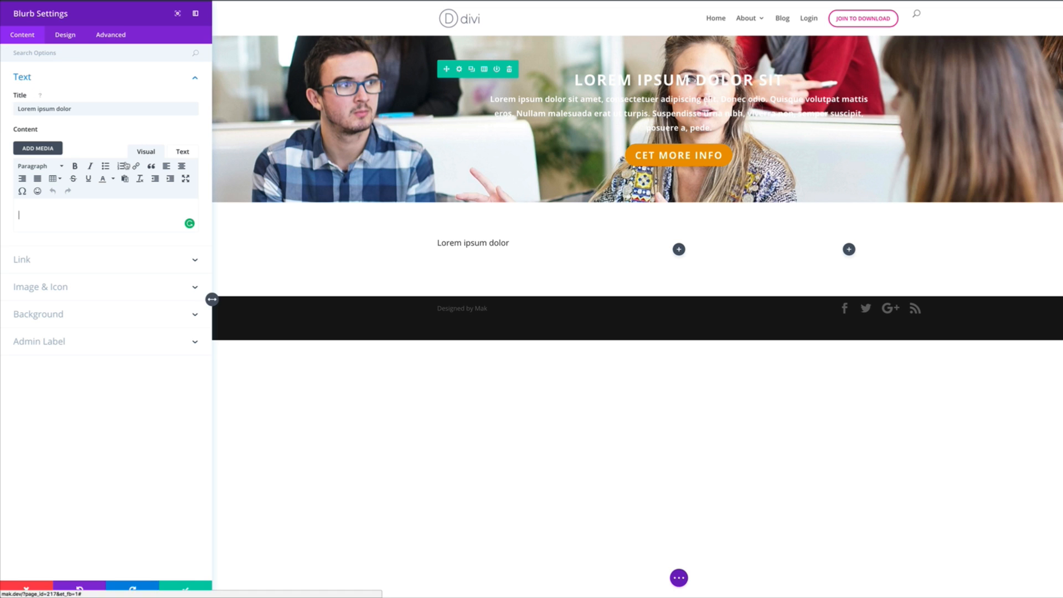
pyautogui.hotkey('ctrl', 'v')
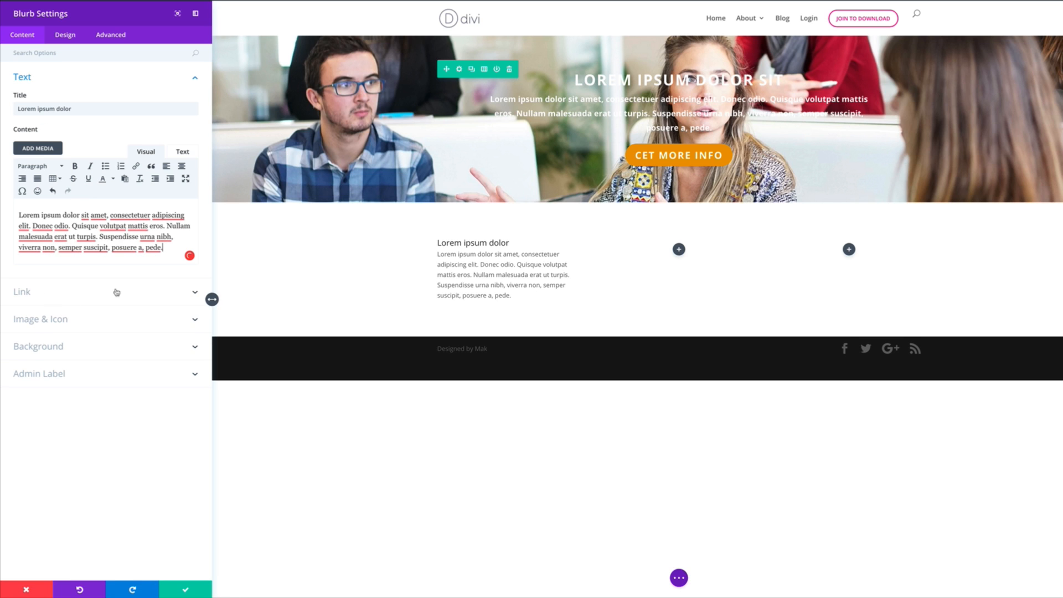
# - Turn on the icon for the blurb and choose the atom icon
pyautogui.click(65, 322)
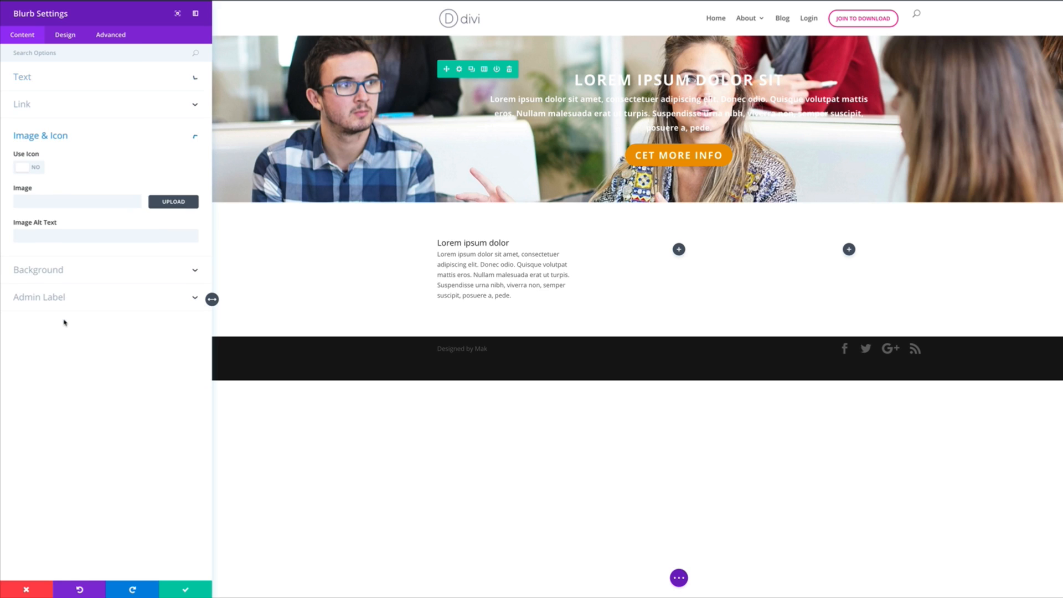
pyautogui.click(36, 169)
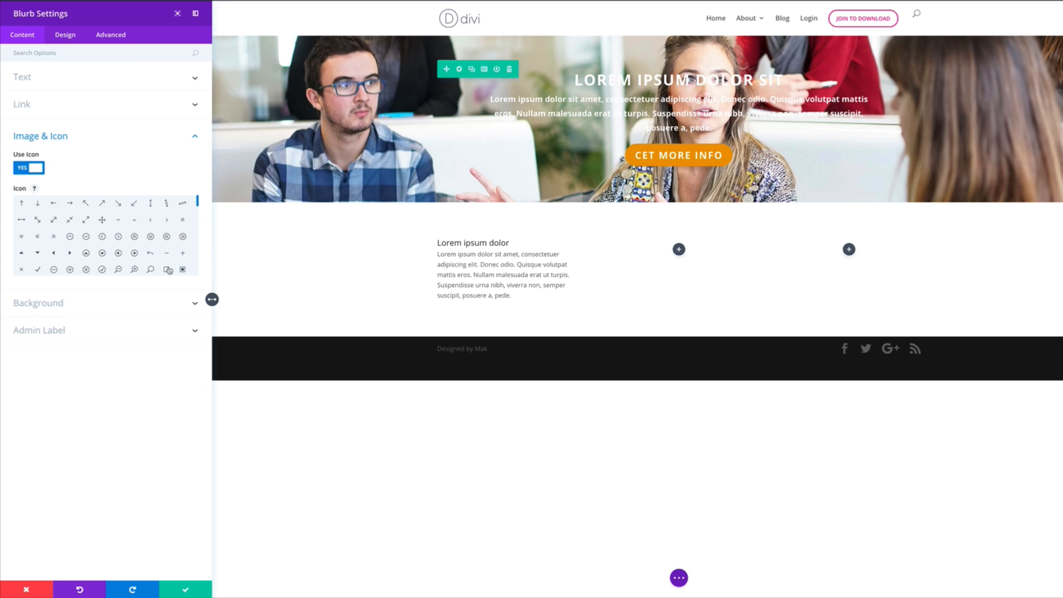
pyautogui.moveTo(197, 204); pyautogui.dragTo(197, 219)
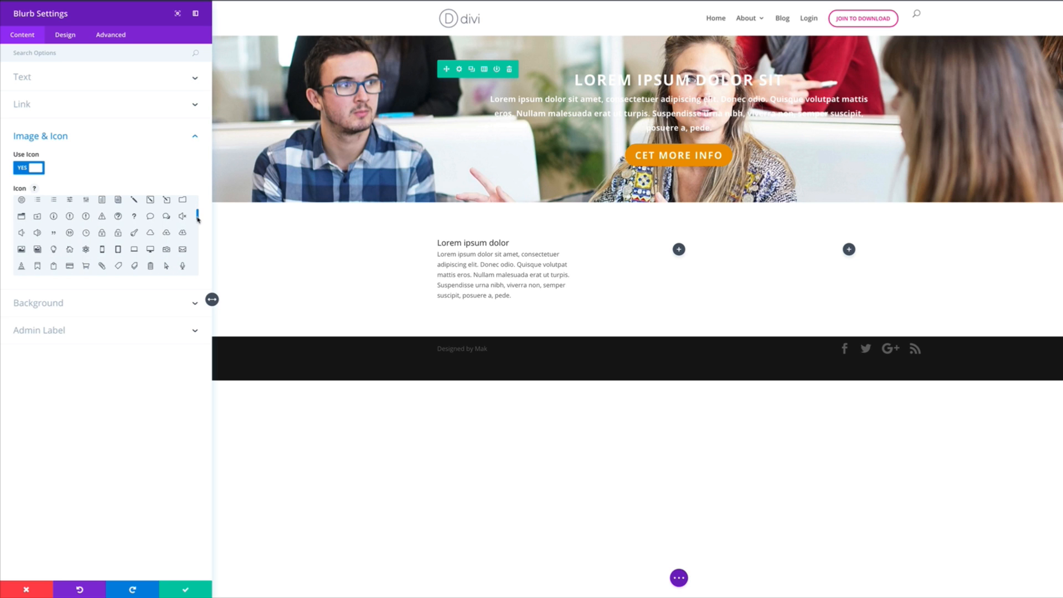
pyautogui.click(85, 249)
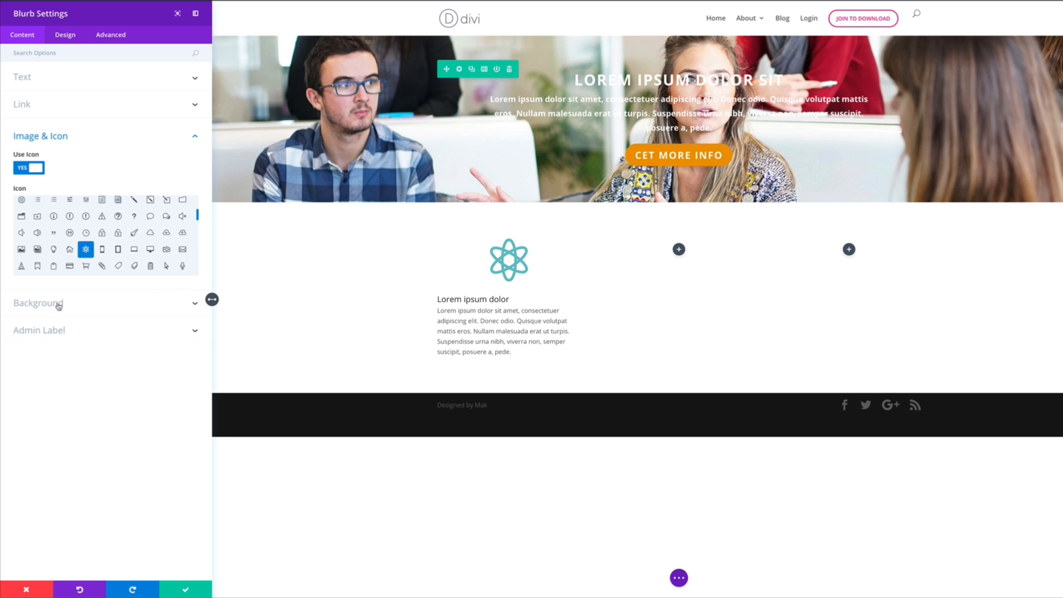
# - Set the blurb's icon color to white
pyautogui.click(65, 34)
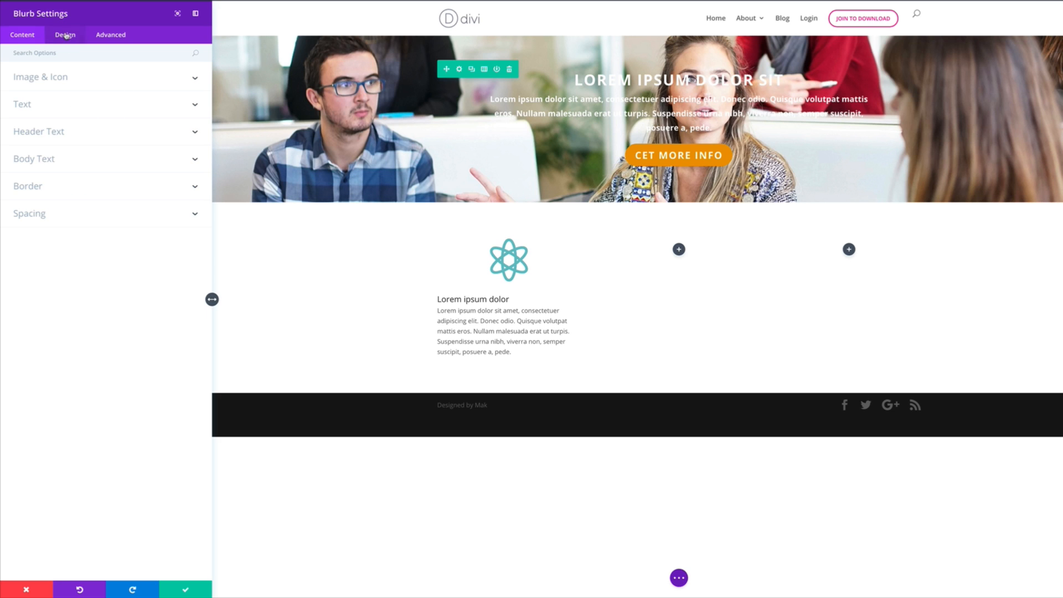
pyautogui.click(64, 78)
pyautogui.click(23, 111)
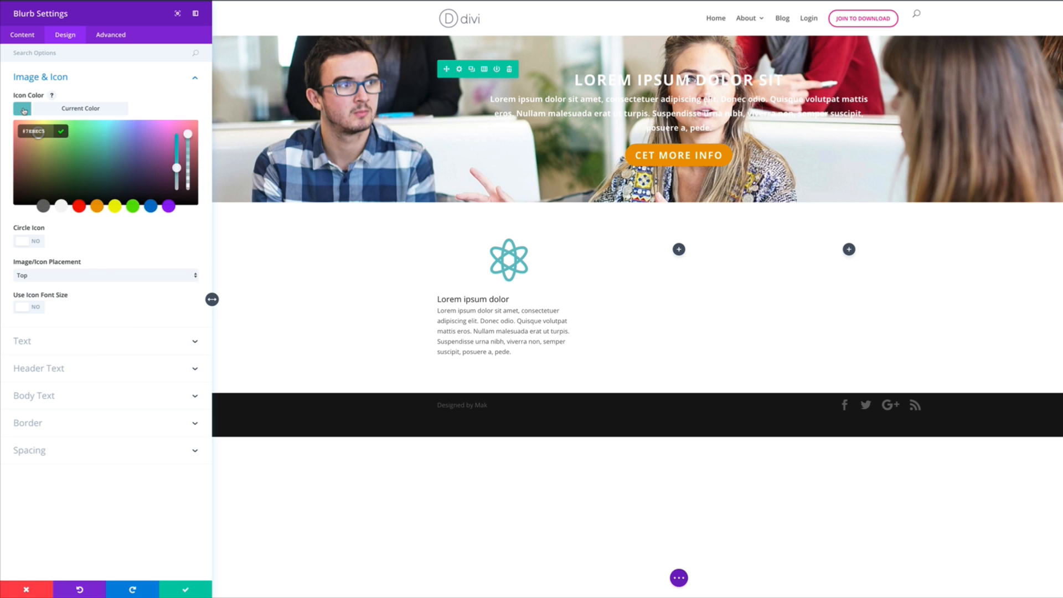
pyautogui.click(61, 206)
pyautogui.click(62, 207)
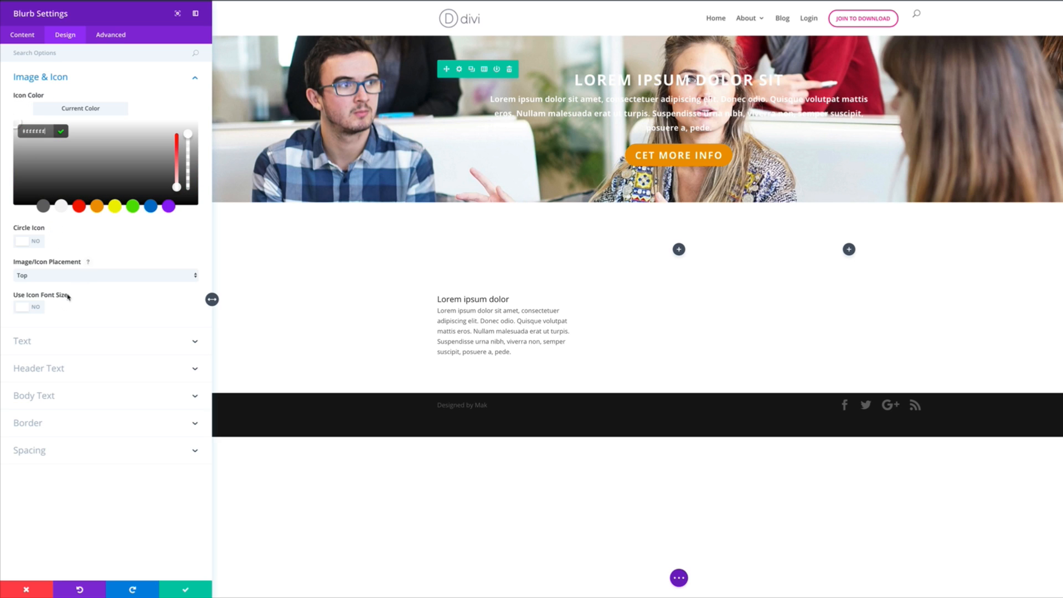
# - Enable a custom icon font size for the blurb, set it to 82px, and save the module
pyautogui.click(38, 309)
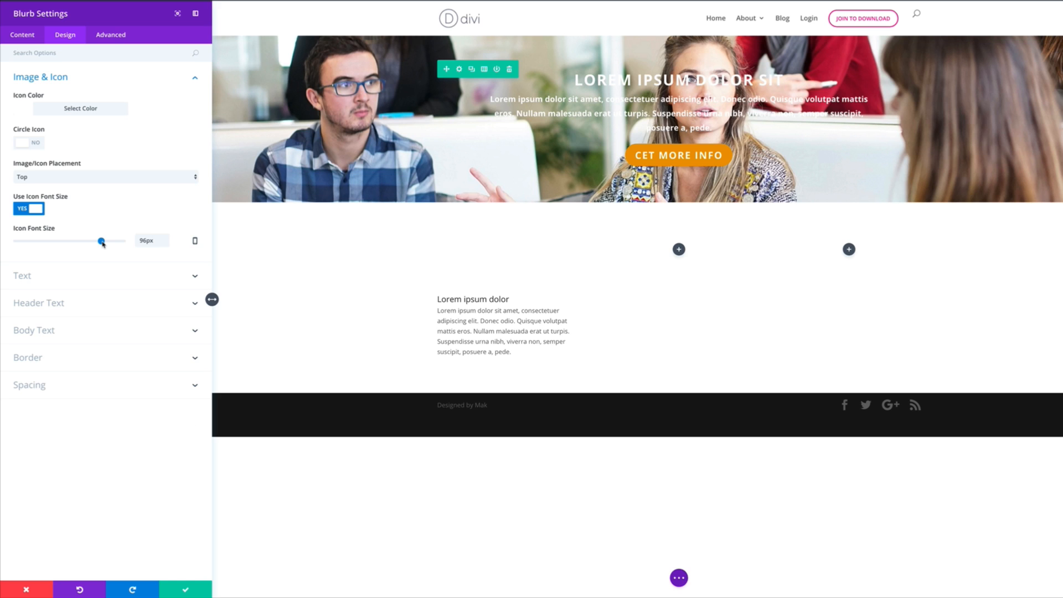
pyautogui.moveTo(101, 242); pyautogui.dragTo(88, 241)
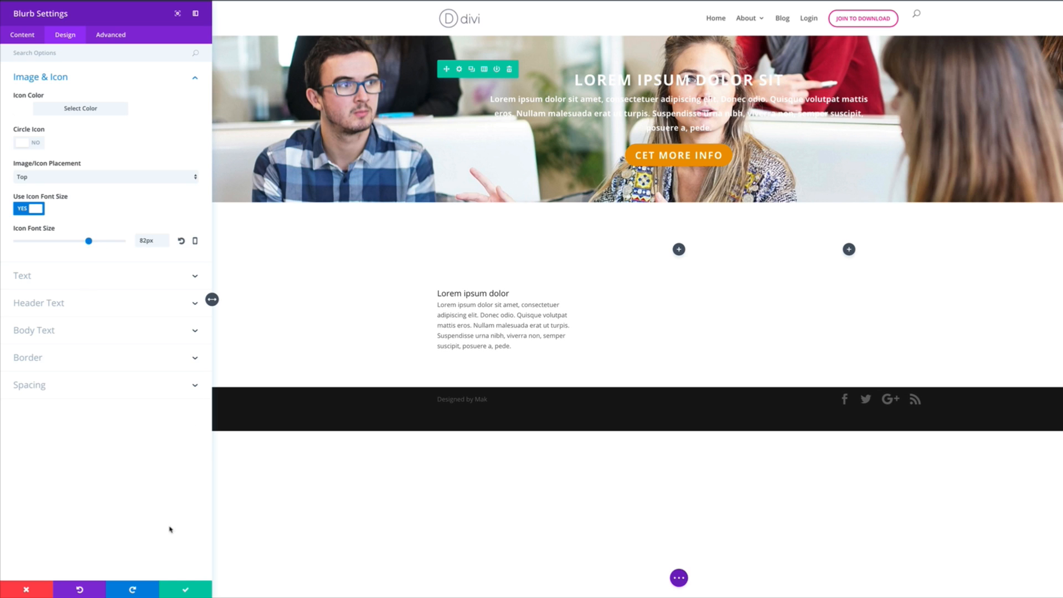
pyautogui.click(185, 589)
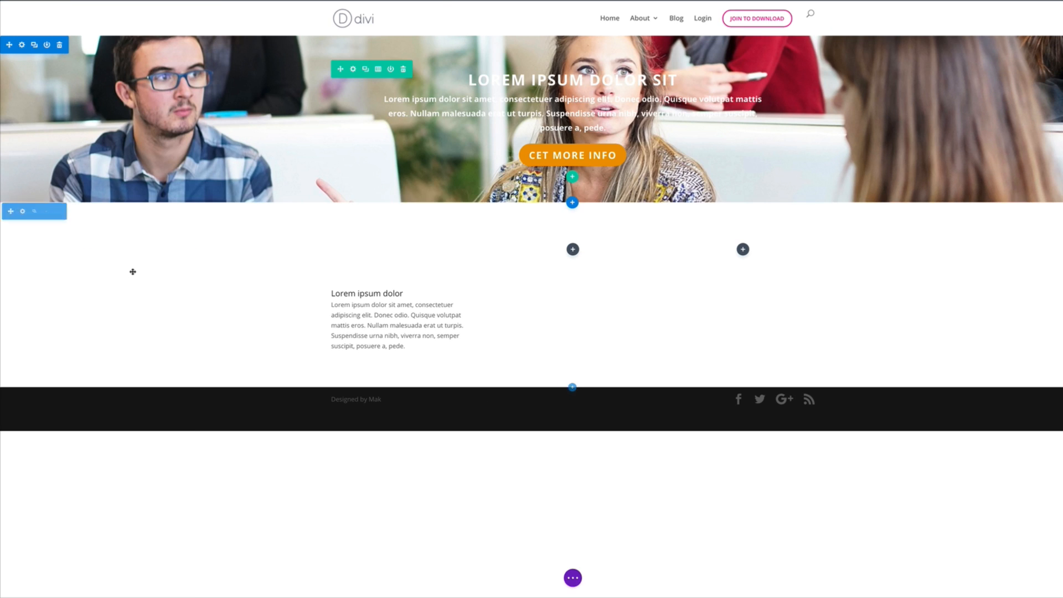
# - Give the section containing the blurb a red background color and save the section settings
pyautogui.click(23, 212)
pyautogui.click(56, 79)
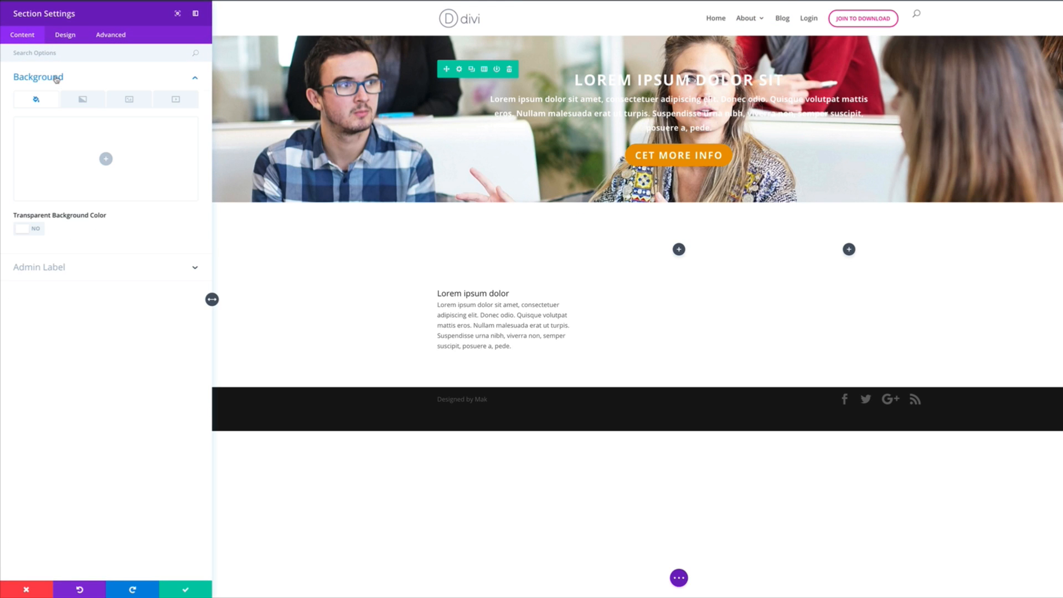
pyautogui.click(105, 158)
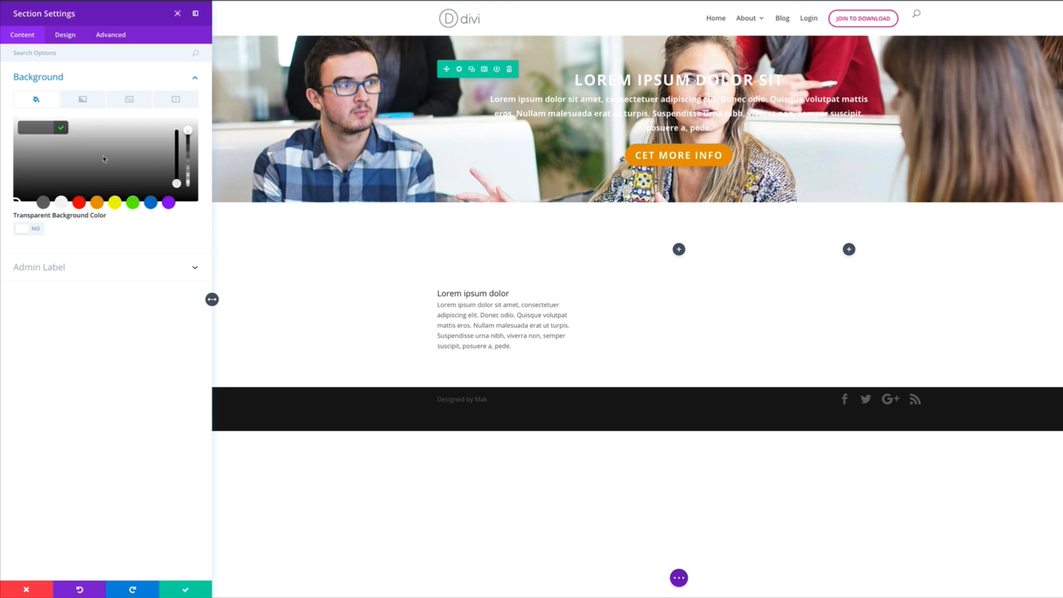
pyautogui.click(79, 203)
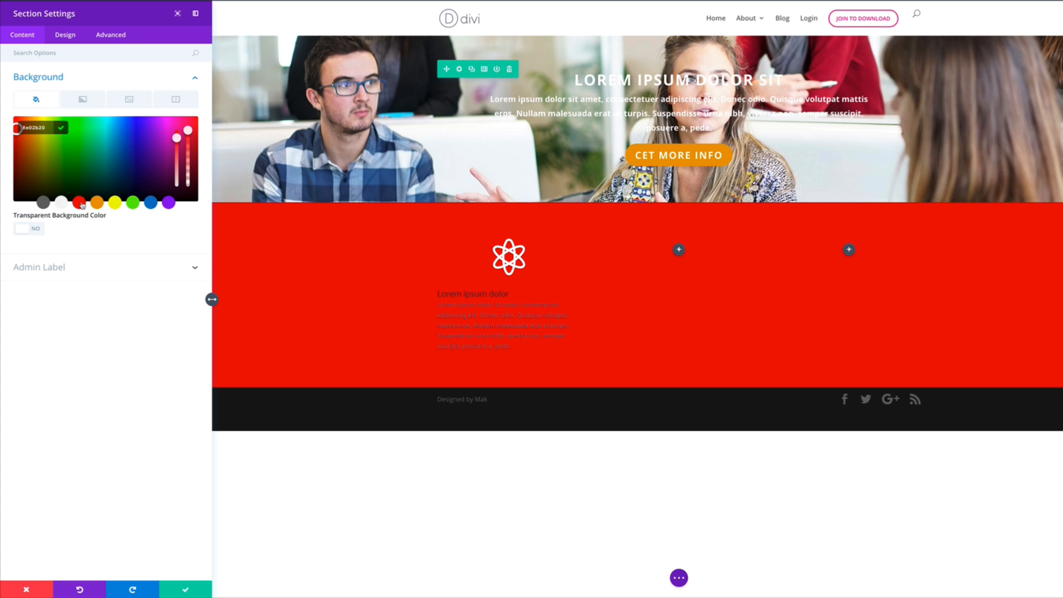
pyautogui.click(191, 588)
# - Set the blurb's text color to Light and its text orientation to Center
pyautogui.moveTo(393, 263)
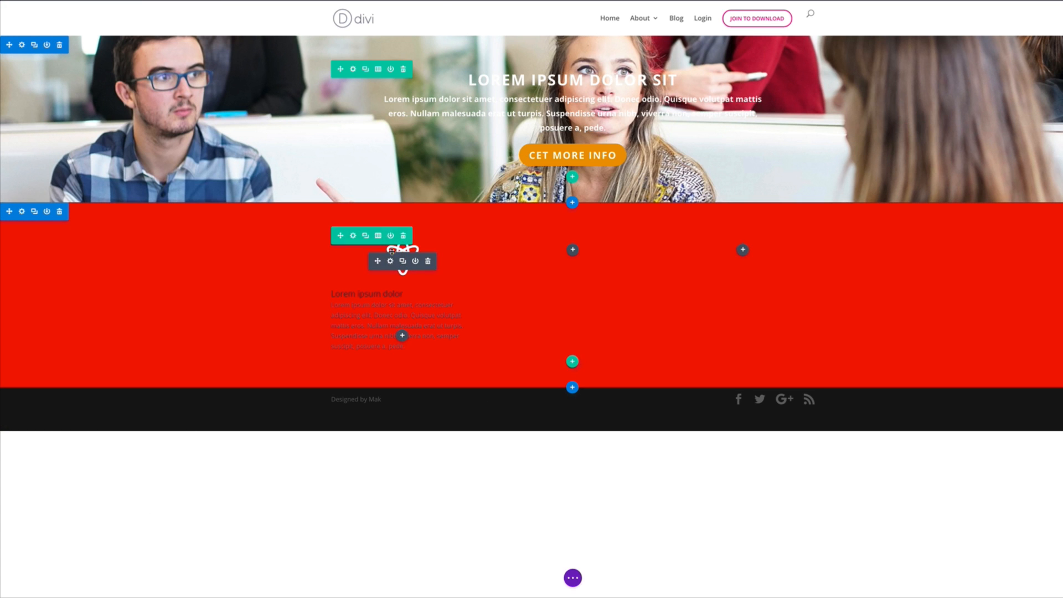
pyautogui.click(391, 262)
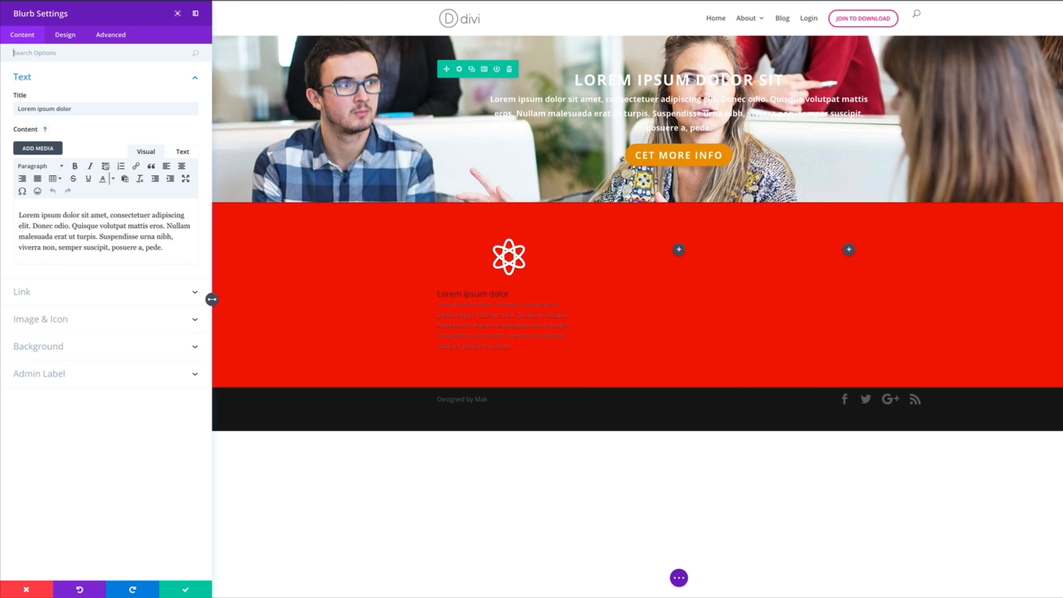
pyautogui.click(70, 37)
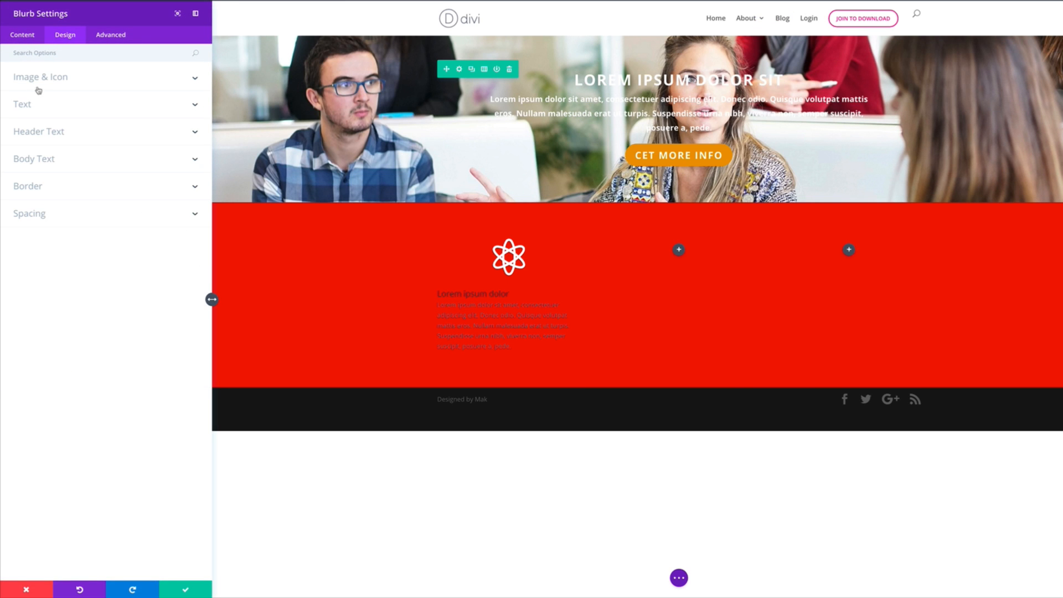
pyautogui.click(32, 108)
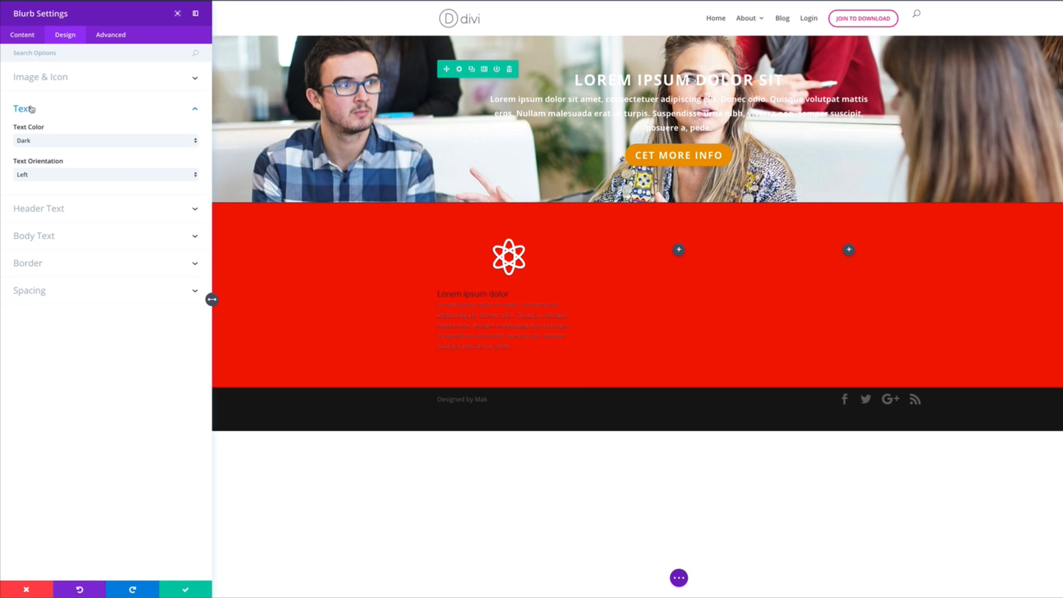
pyautogui.click(45, 142)
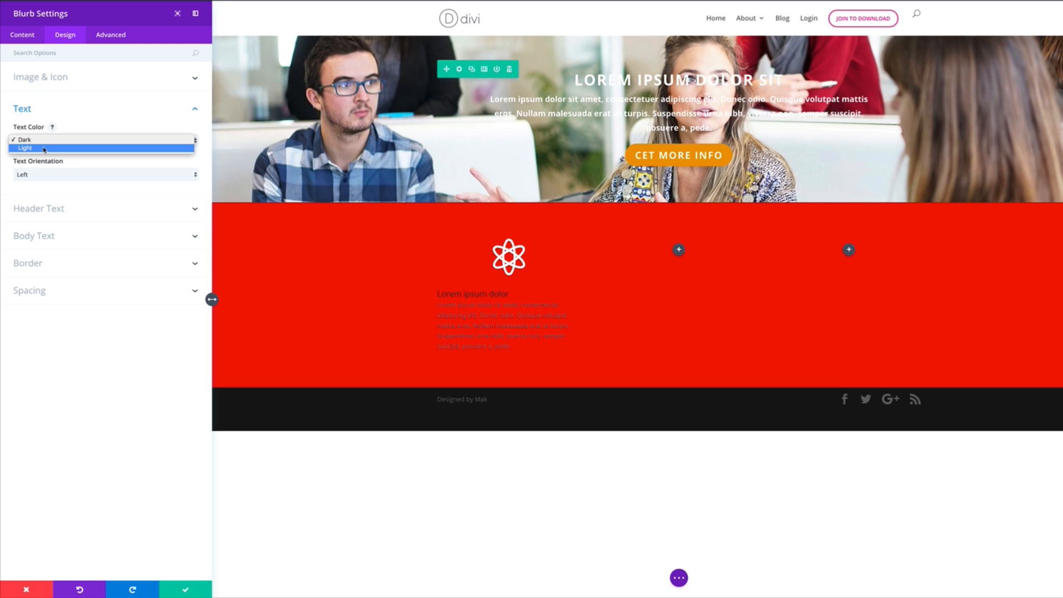
pyautogui.click(45, 149)
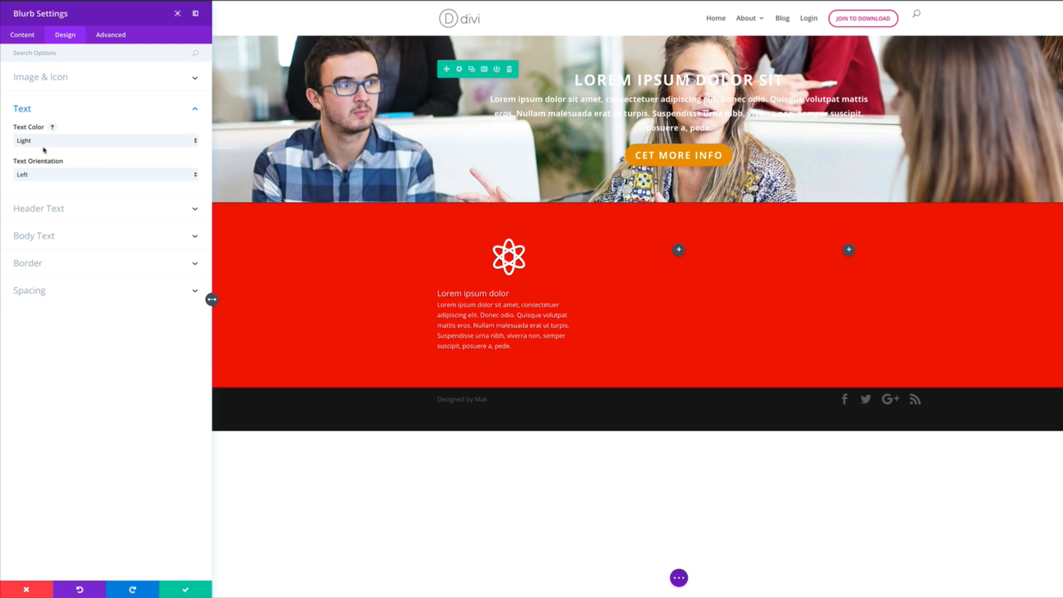
pyautogui.click(48, 174)
pyautogui.click(48, 181)
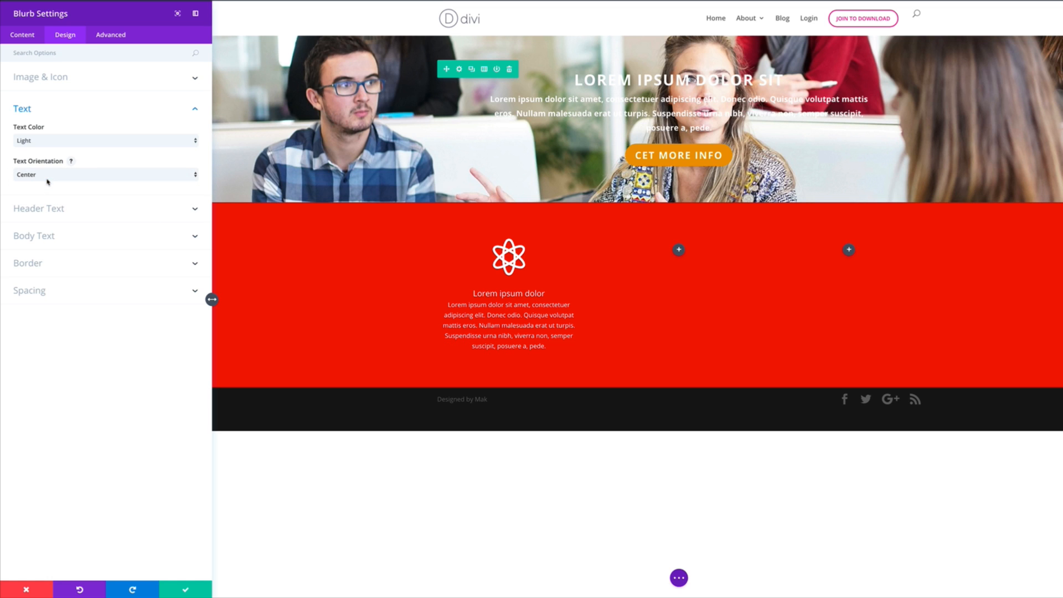
# - Style the blurb's header text bold and uppercase, with a 20px font size and 3px letter spacing
pyautogui.click(60, 211)
pyautogui.click(92, 166)
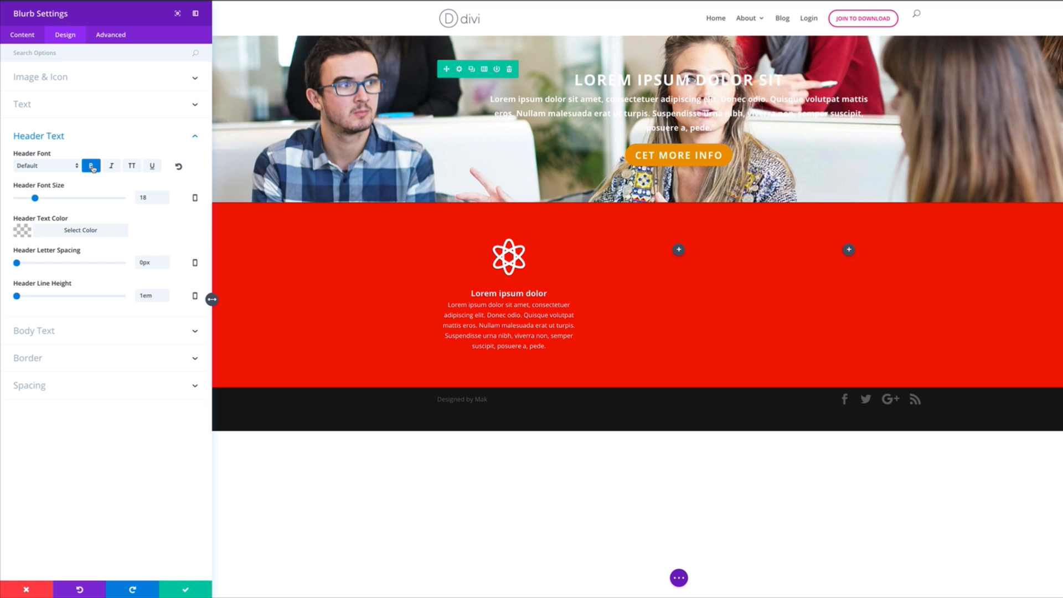
pyautogui.click(131, 166)
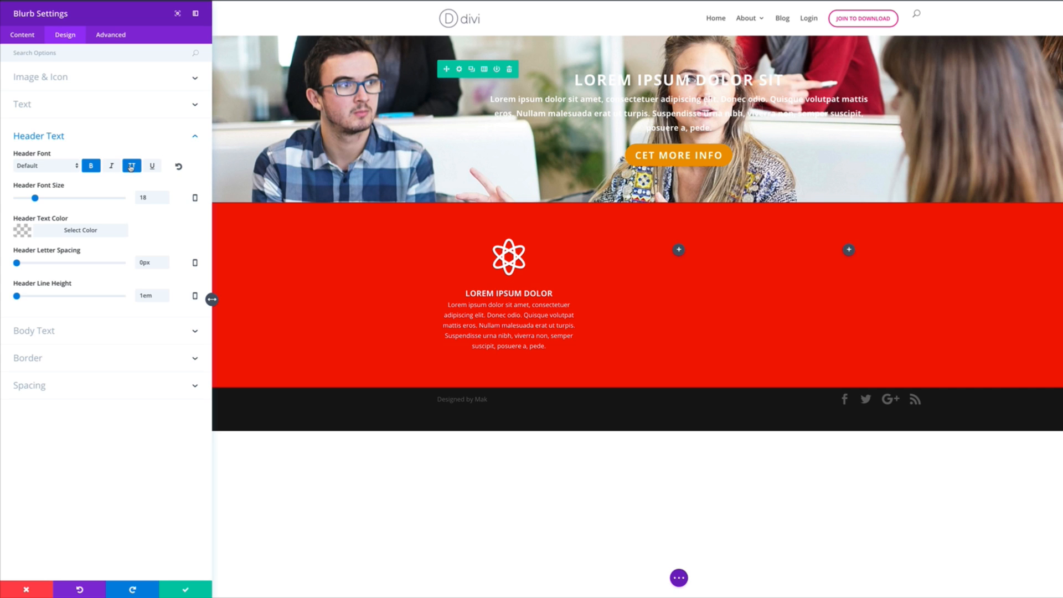
pyautogui.moveTo(35, 198); pyautogui.dragTo(37, 198)
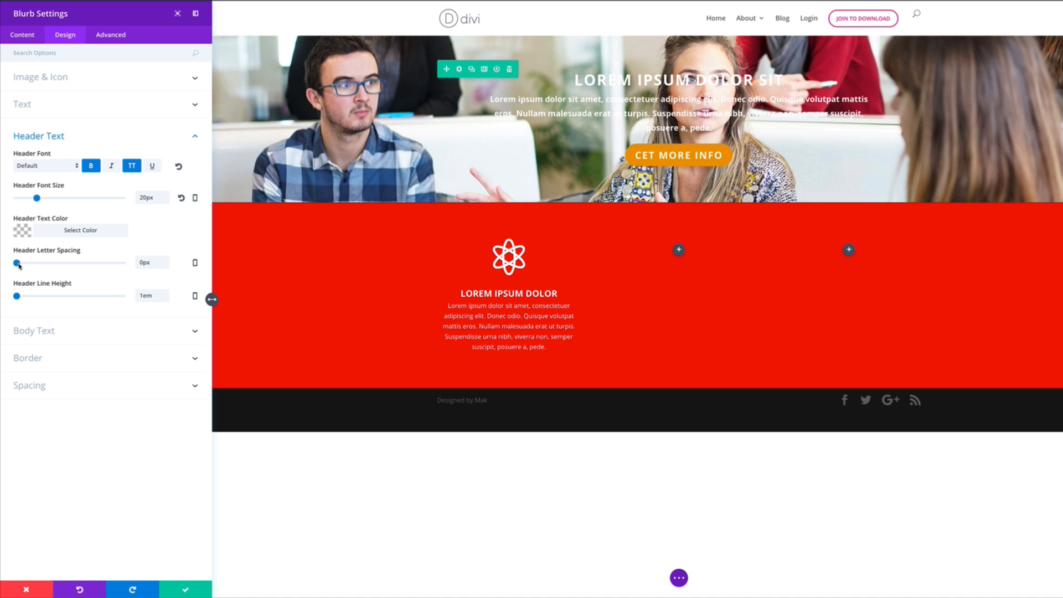
pyautogui.moveTo(17, 263); pyautogui.dragTo(20, 263)
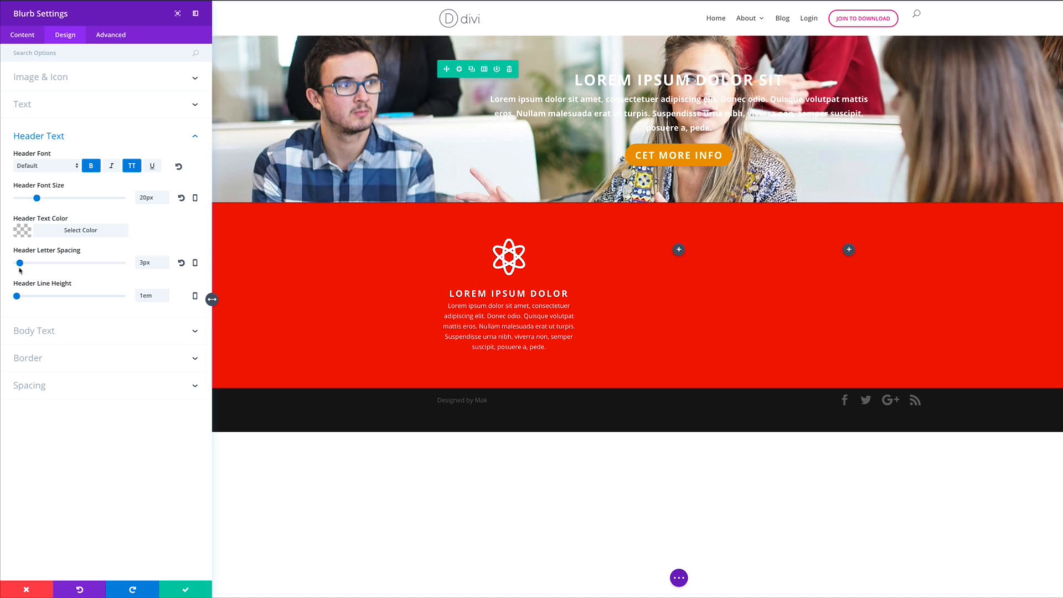
# - Set the blurb's header line height to 1.1em and its body font size to 15px, and save the module
pyautogui.moveTo(17, 296); pyautogui.dragTo(21, 296)
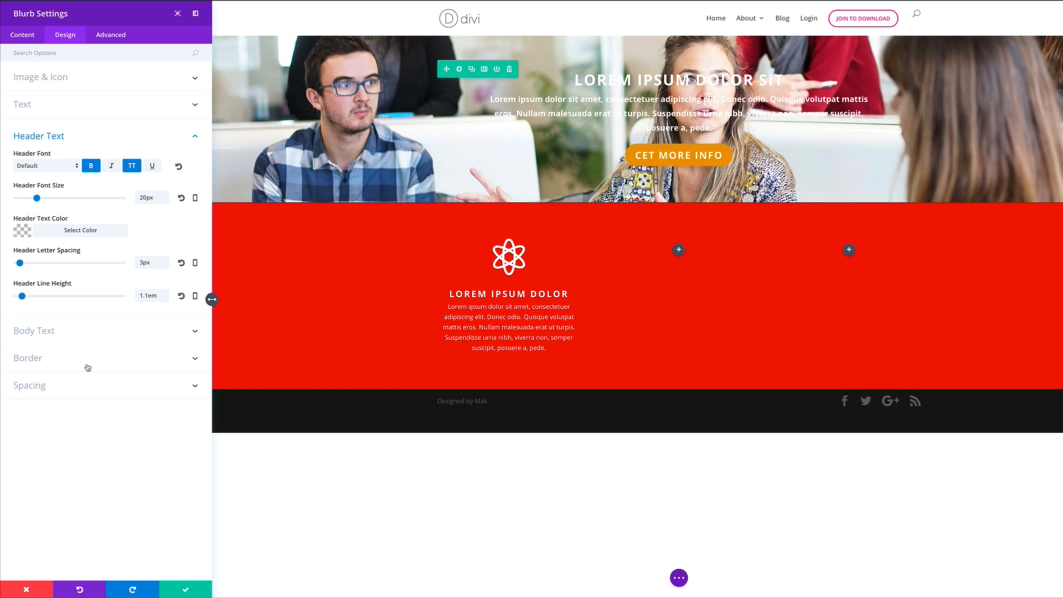
pyautogui.click(46, 331)
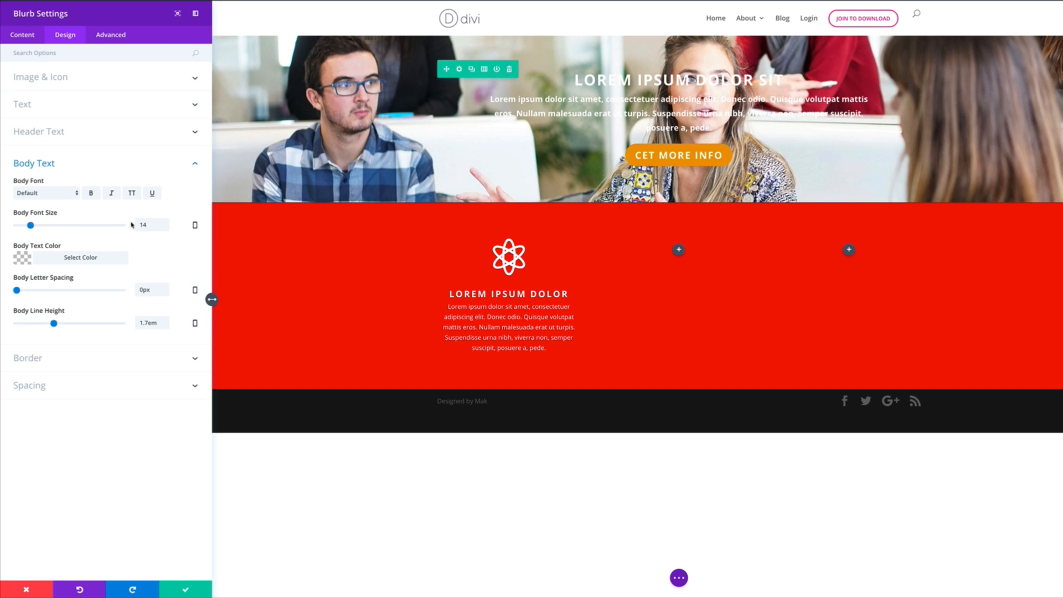
pyautogui.moveTo(31, 226); pyautogui.dragTo(33, 226)
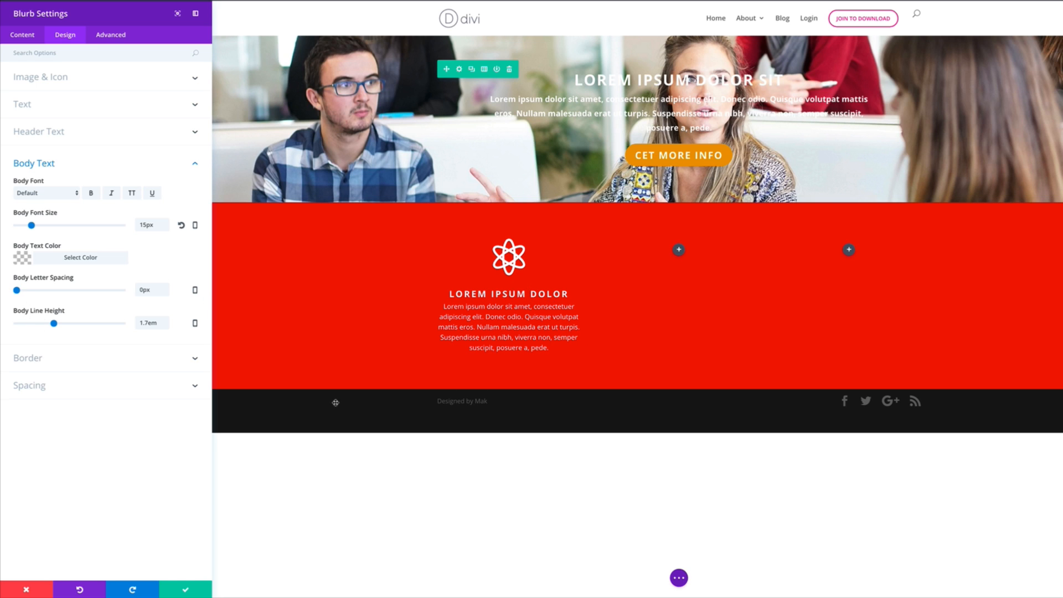
pyautogui.click(186, 589)
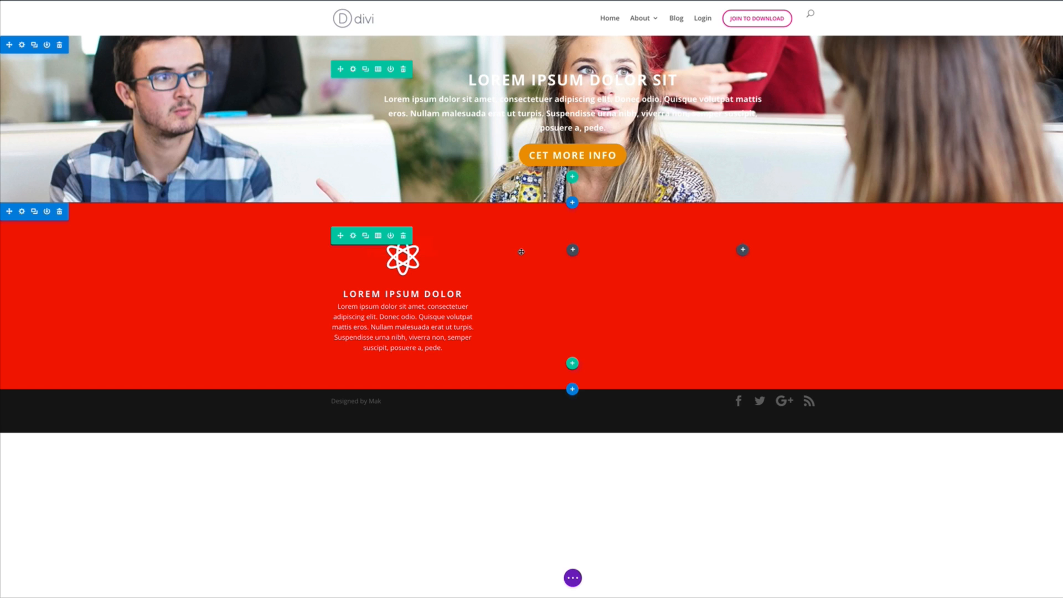
# - Paste copies of the blurb into the second and third columns and change the middle blurb's icon to the film strip
pyautogui.hotkey('ctrl', 'v')
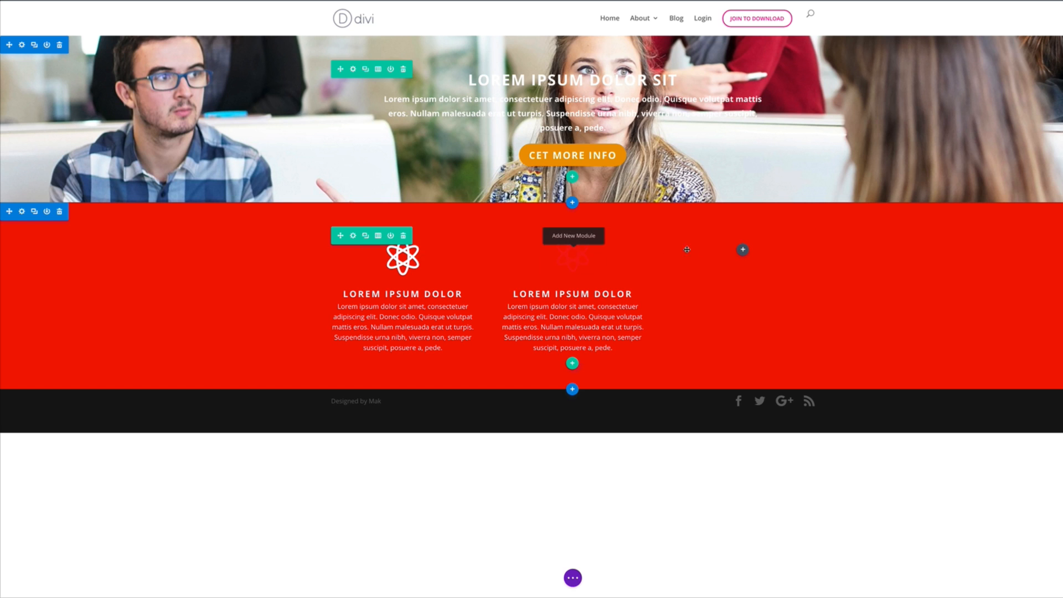
pyautogui.hotkey('ctrl', 'v')
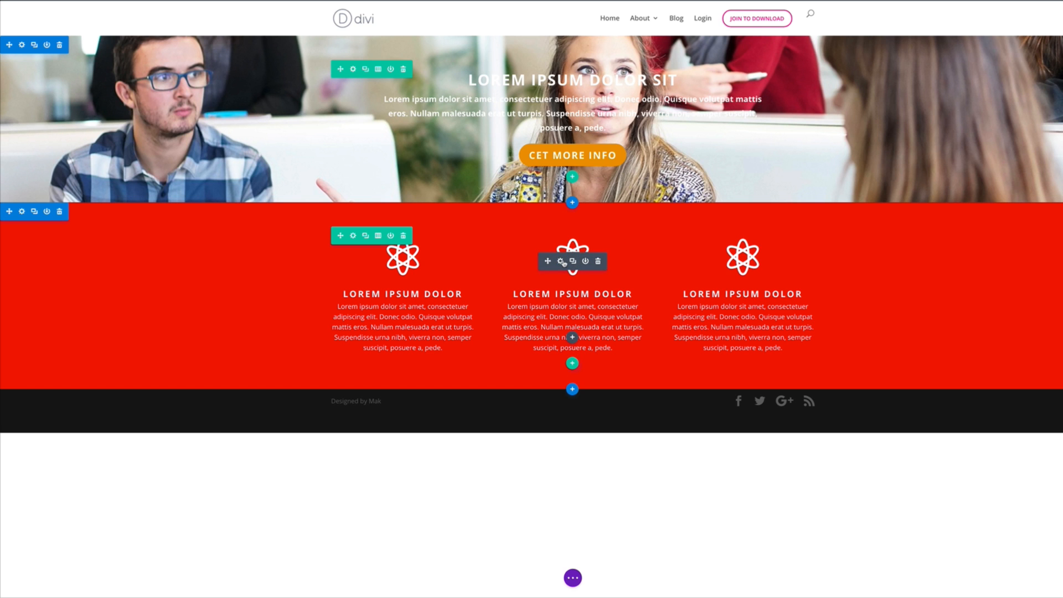
pyautogui.click(560, 262)
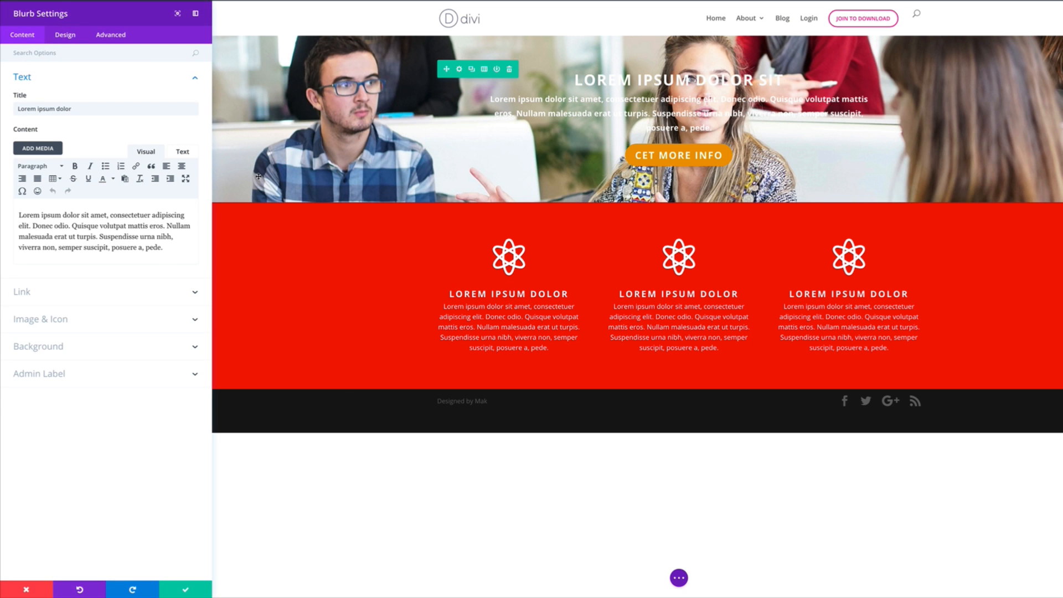
pyautogui.click(68, 52)
pyautogui.click(58, 321)
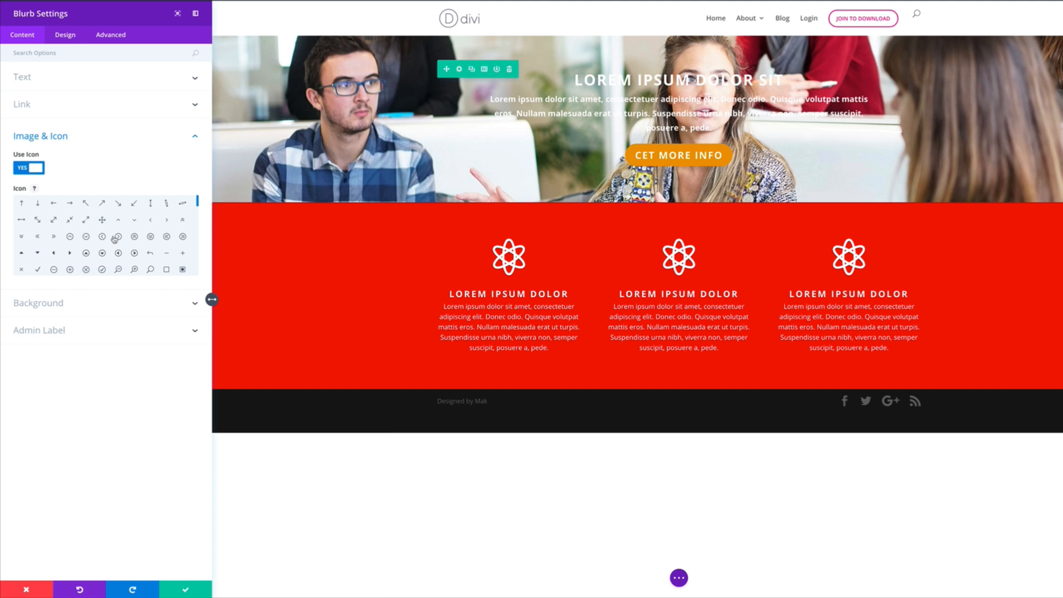
pyautogui.moveTo(198, 204); pyautogui.dragTo(199, 226)
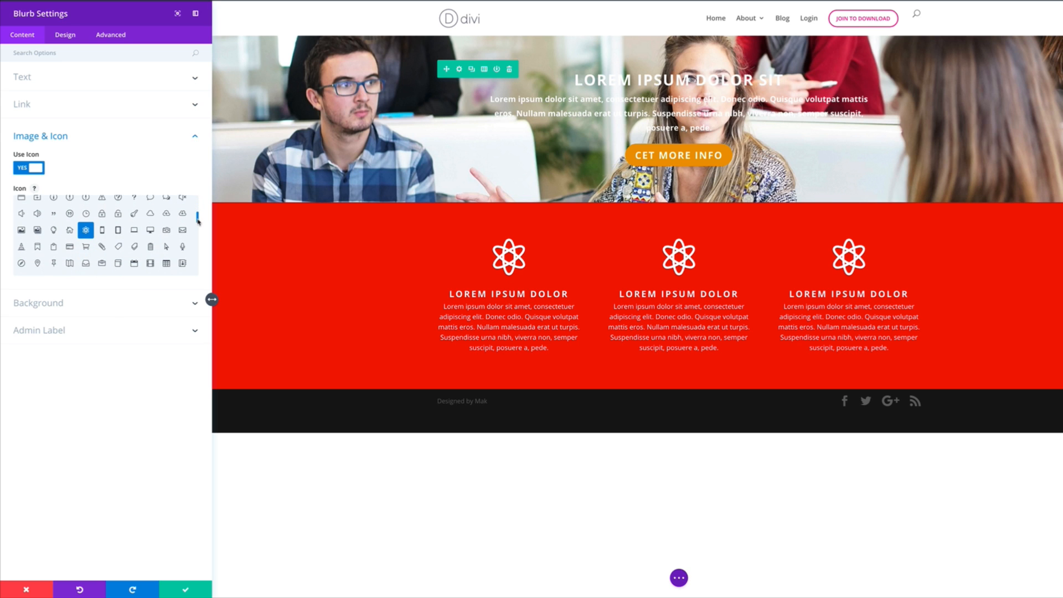
pyautogui.click(150, 263)
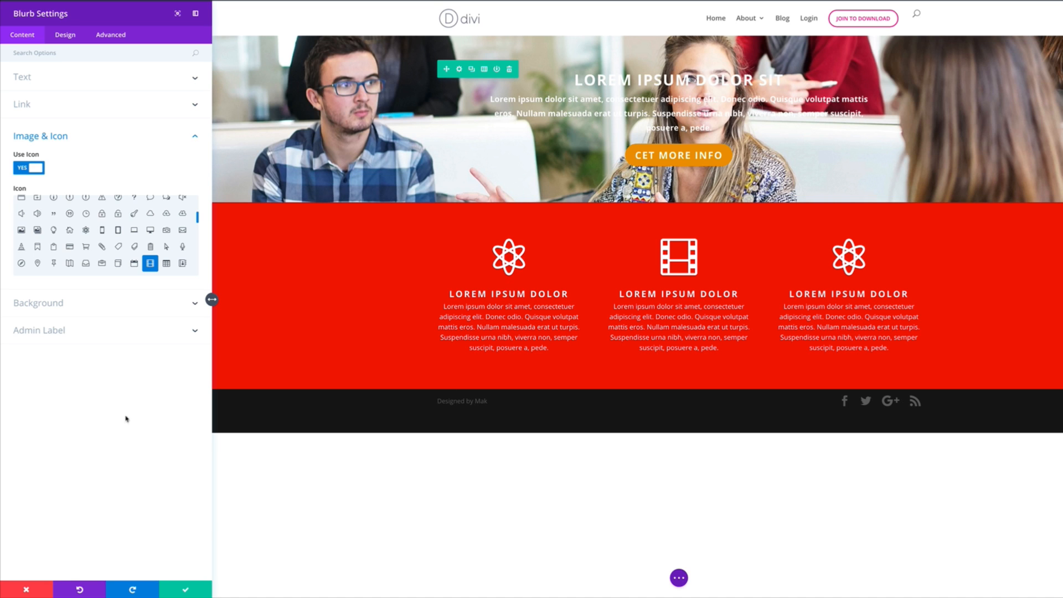
# - Set the middle blurb's icon font size to 56px and save the module
pyautogui.click(70, 36)
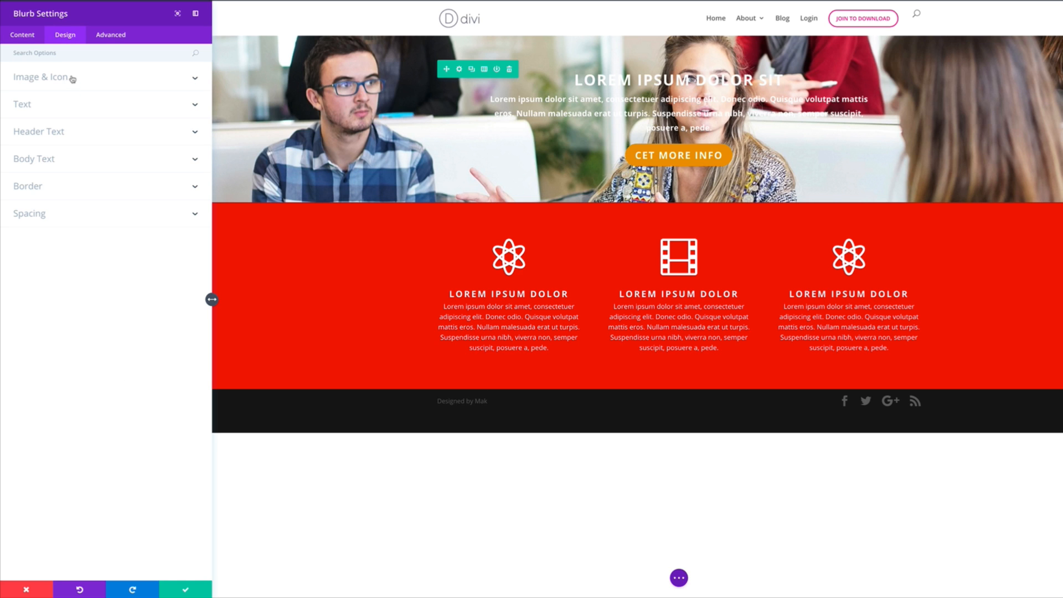
pyautogui.click(71, 78)
pyautogui.moveTo(89, 241); pyautogui.dragTo(65, 243)
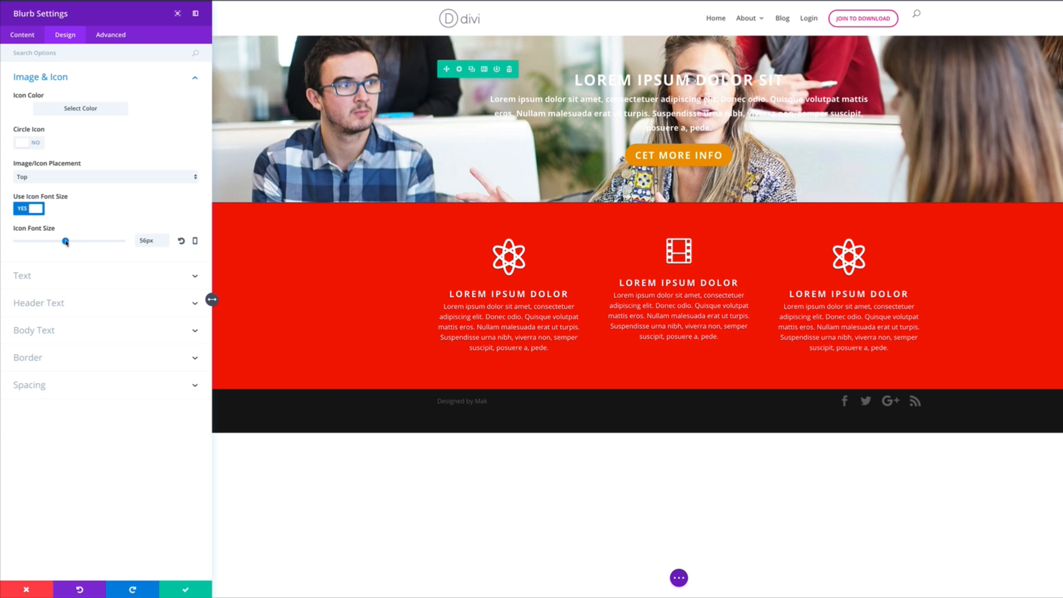
pyautogui.click(187, 590)
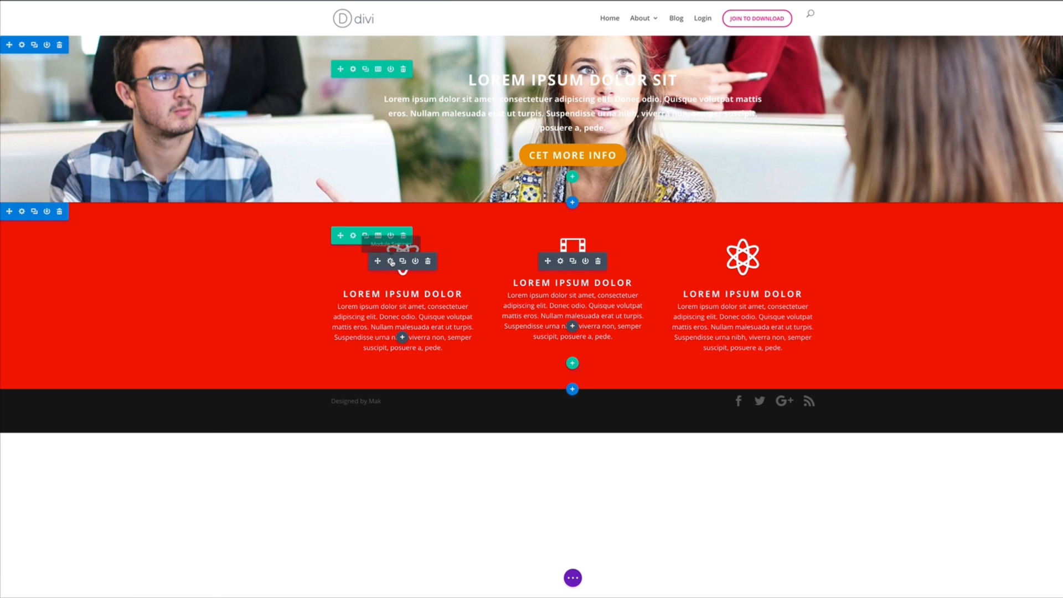
# - Reduce the first column blurb's icon font size to 56px and save the module
pyautogui.click(391, 260)
pyautogui.click(66, 34)
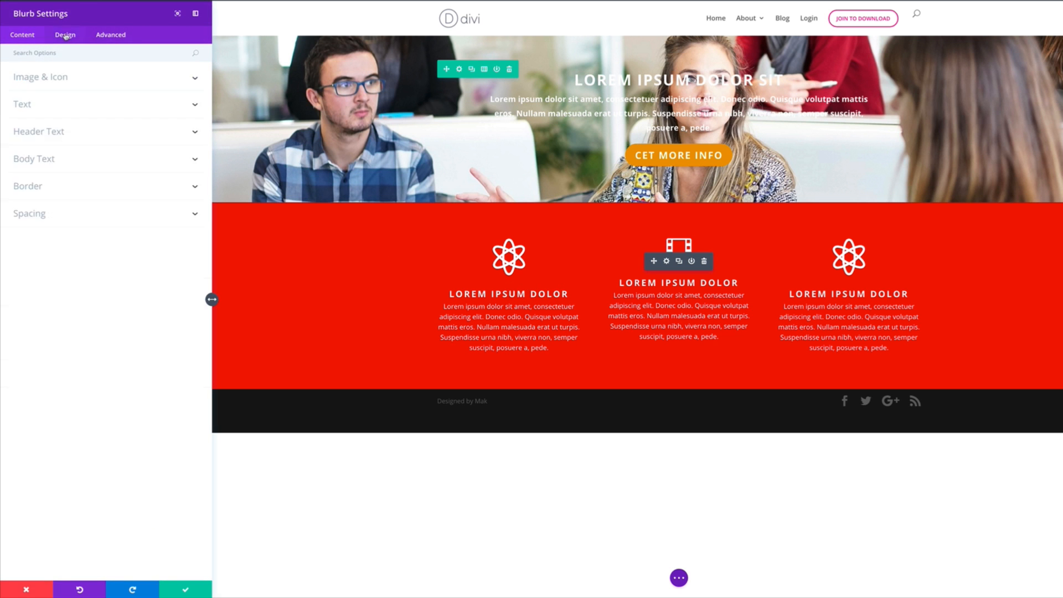
pyautogui.click(51, 78)
pyautogui.moveTo(91, 243); pyautogui.dragTo(66, 241)
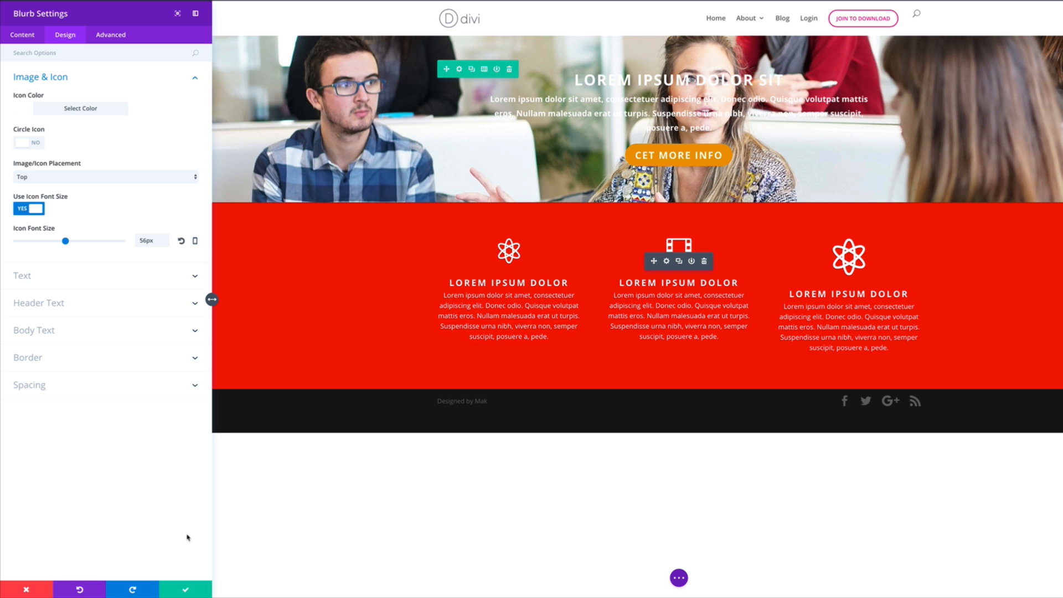
pyautogui.click(185, 590)
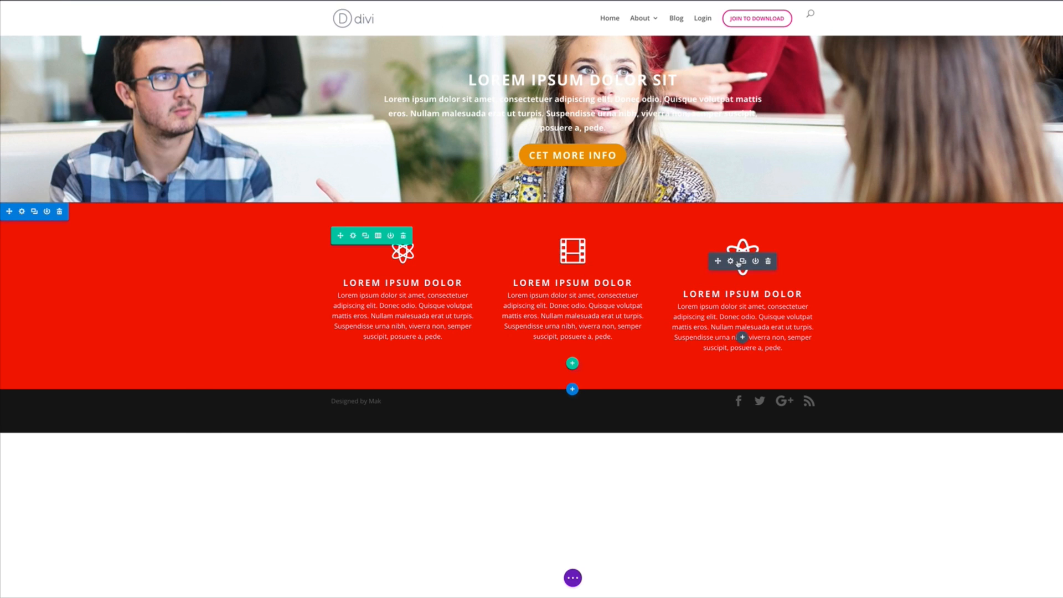
# - Set the third column blurb's icon font size to 56px
pyautogui.click(730, 261)
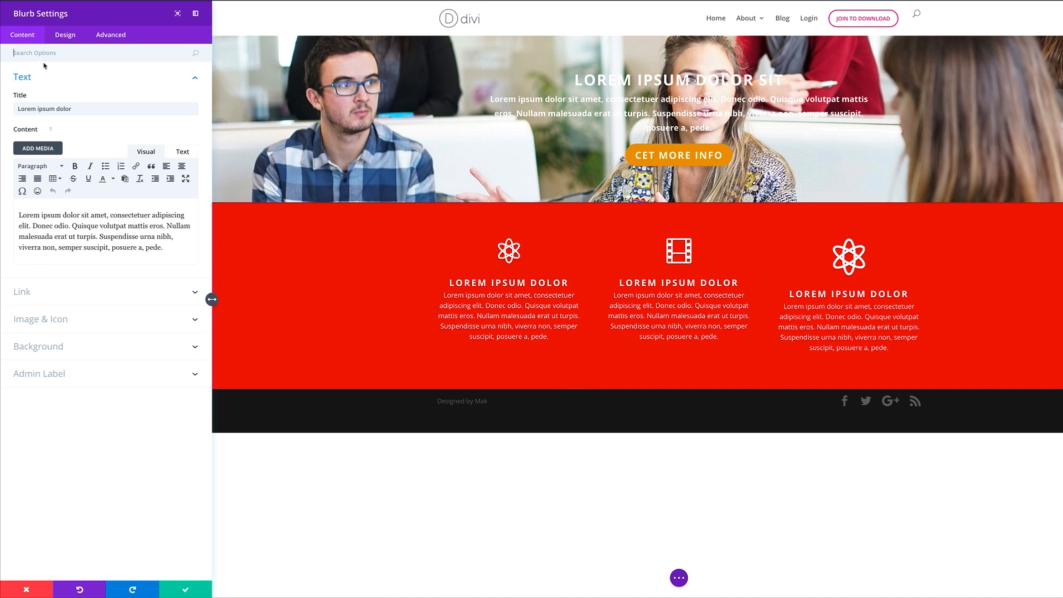
pyautogui.click(65, 35)
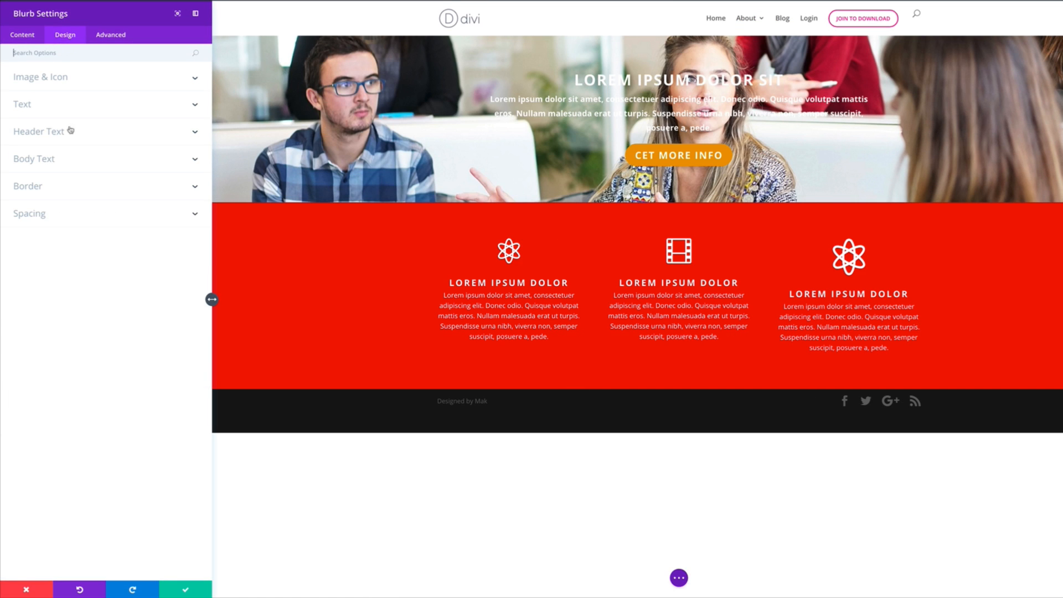
pyautogui.click(44, 80)
pyautogui.moveTo(88, 242); pyautogui.dragTo(66, 244)
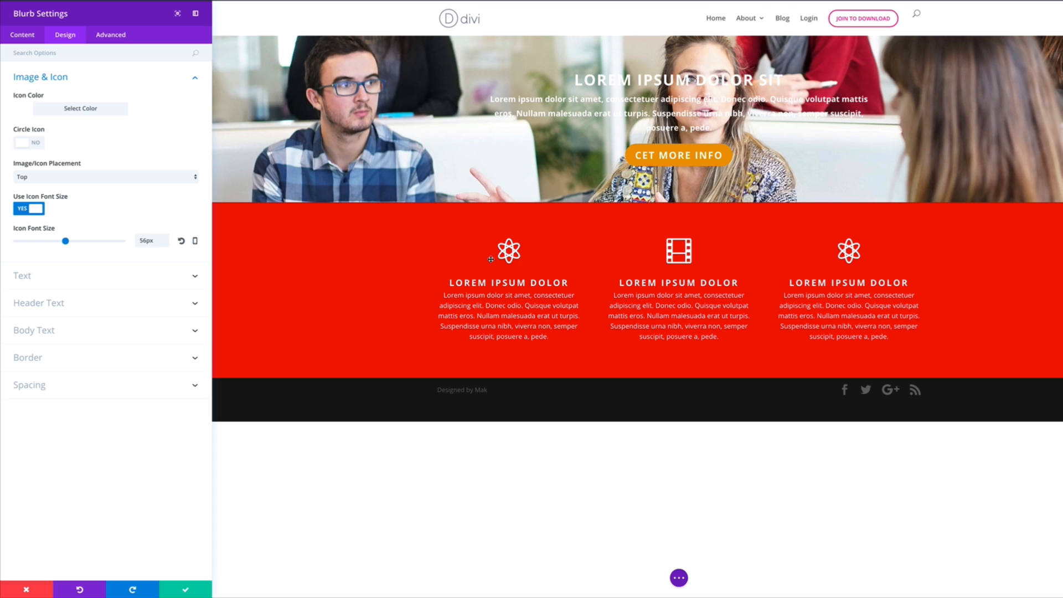
# - Change the third blurb's icon to the presentation board with a chart and save the module
pyautogui.click(23, 36)
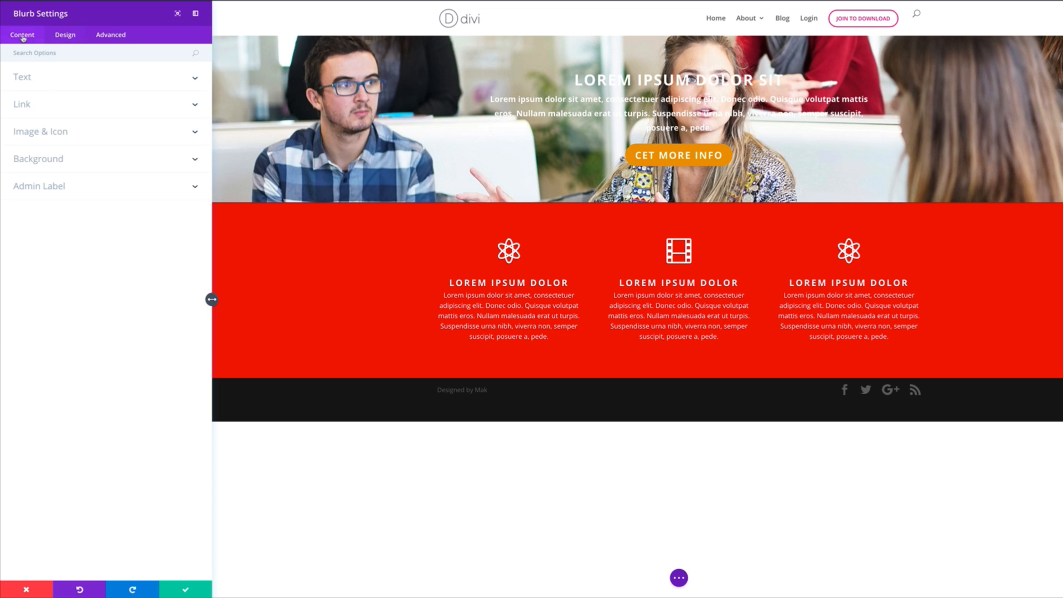
pyautogui.click(53, 132)
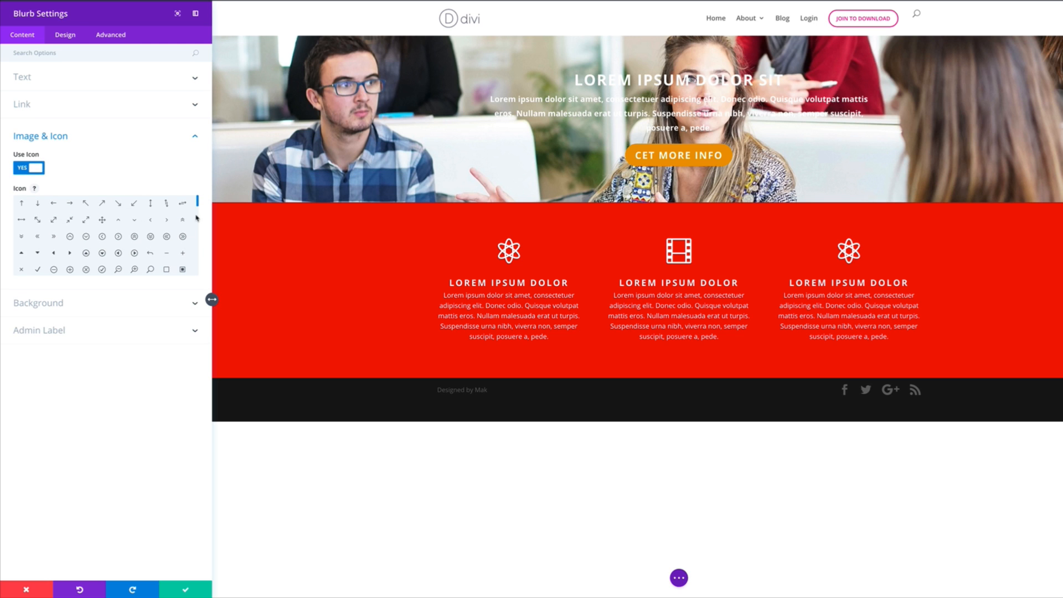
pyautogui.scroll(-5, 197, 221)
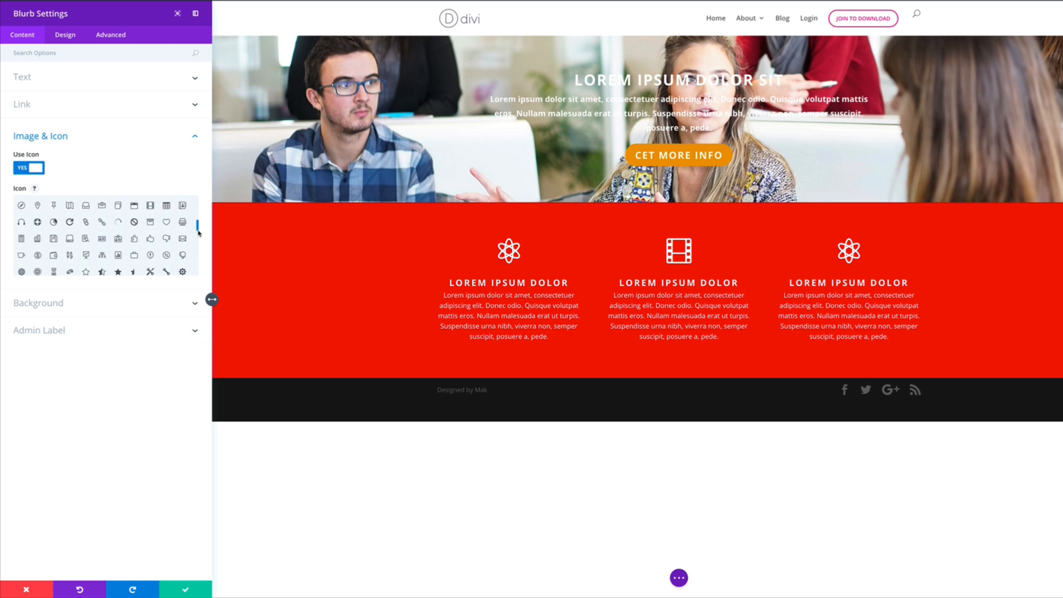
pyautogui.click(86, 255)
pyautogui.click(186, 590)
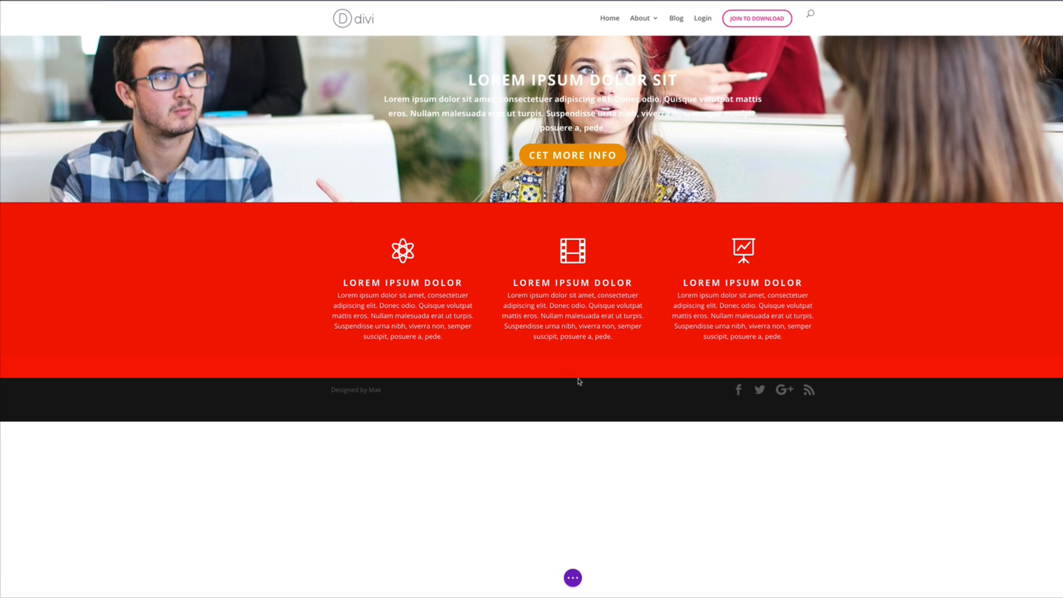
# - Add a regular section with a two-column row below the red section and insert a Video module in its first column
pyautogui.click(572, 378)
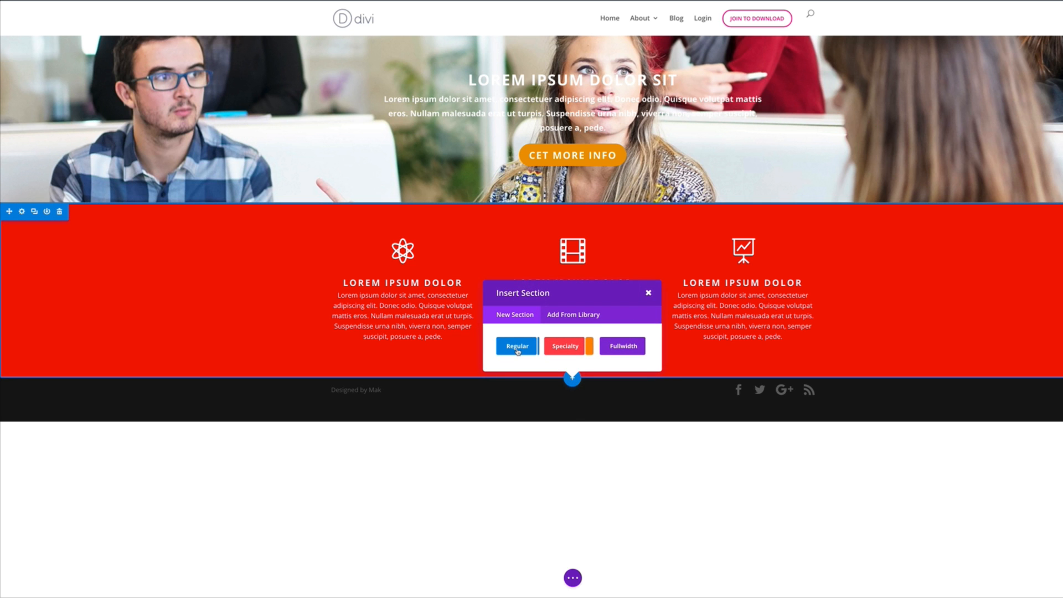
pyautogui.click(517, 346)
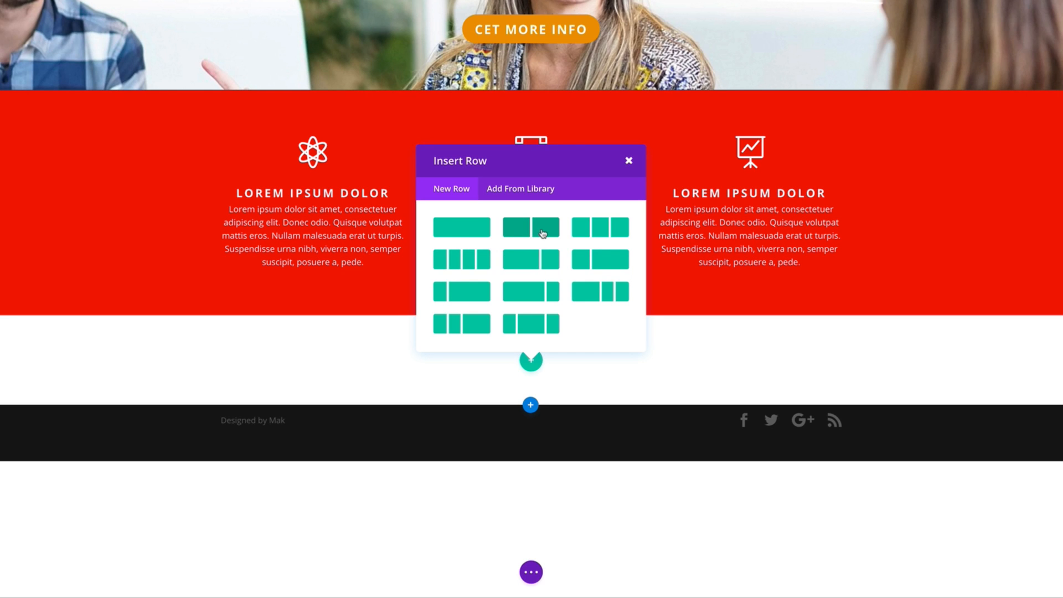
pyautogui.click(542, 232)
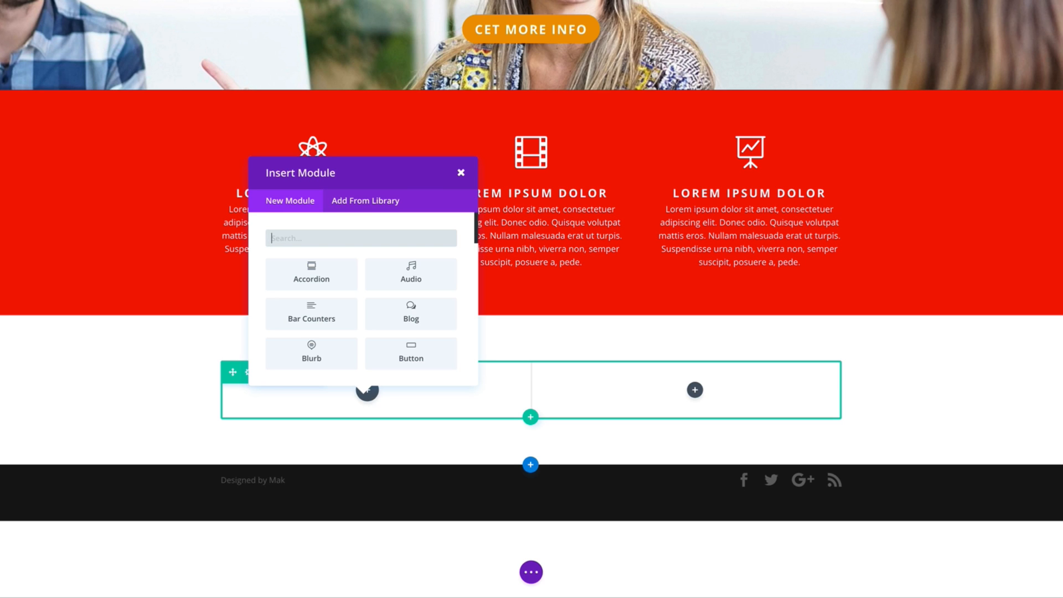
pyautogui.write('vide')
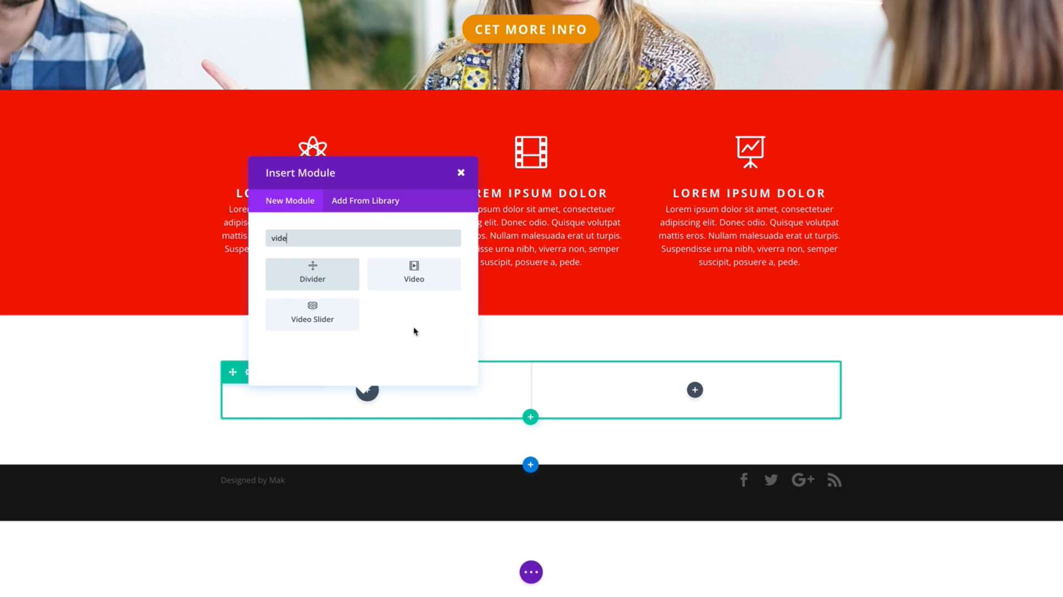
pyautogui.click(414, 276)
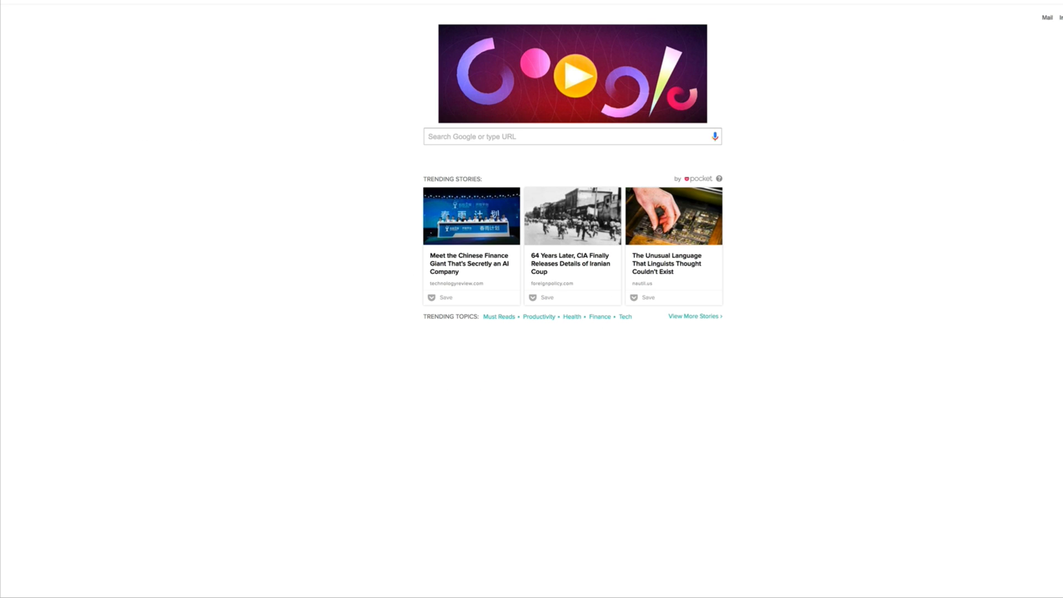
# - Switch to YouTube, open "Divi 3.0 tutorial | Divi blending modes tutorial" for editing in Creator Studio, and copy its video URL
pyautogui.write('you')
pyautogui.press('Return')
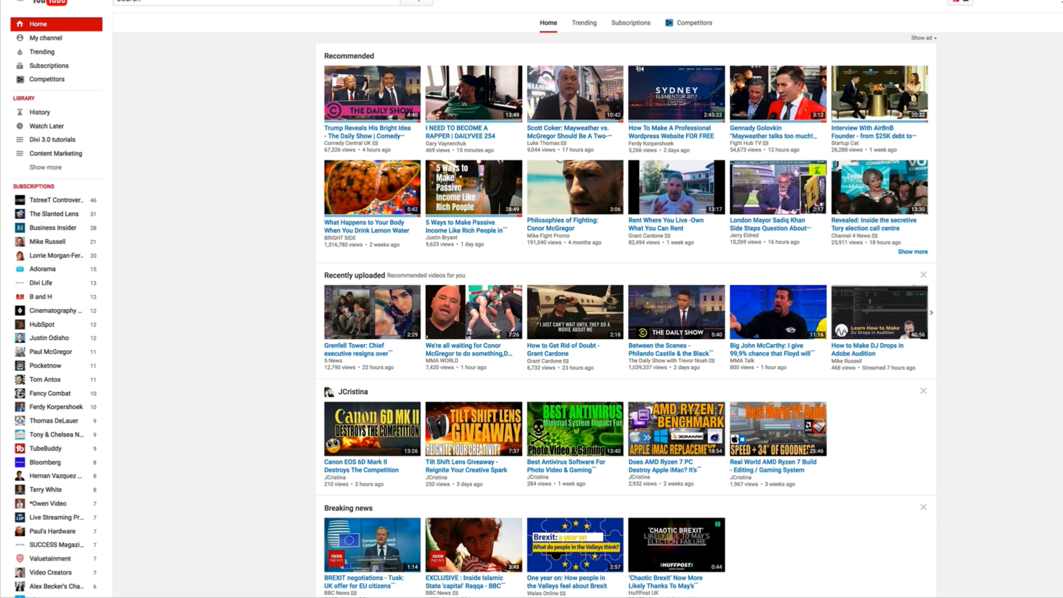
pyautogui.click(1035, 43)
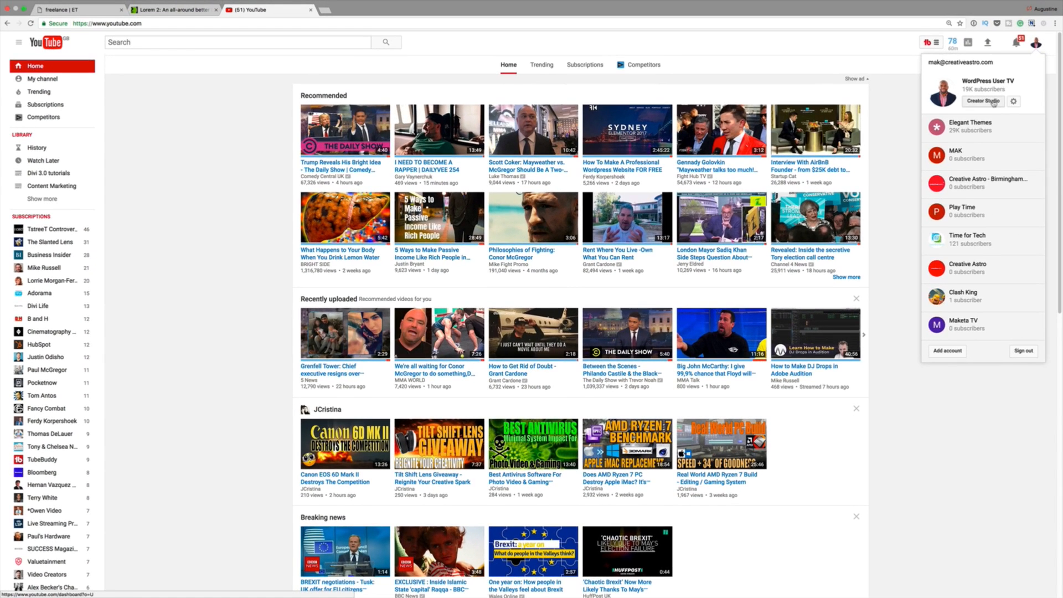
pyautogui.click(993, 101)
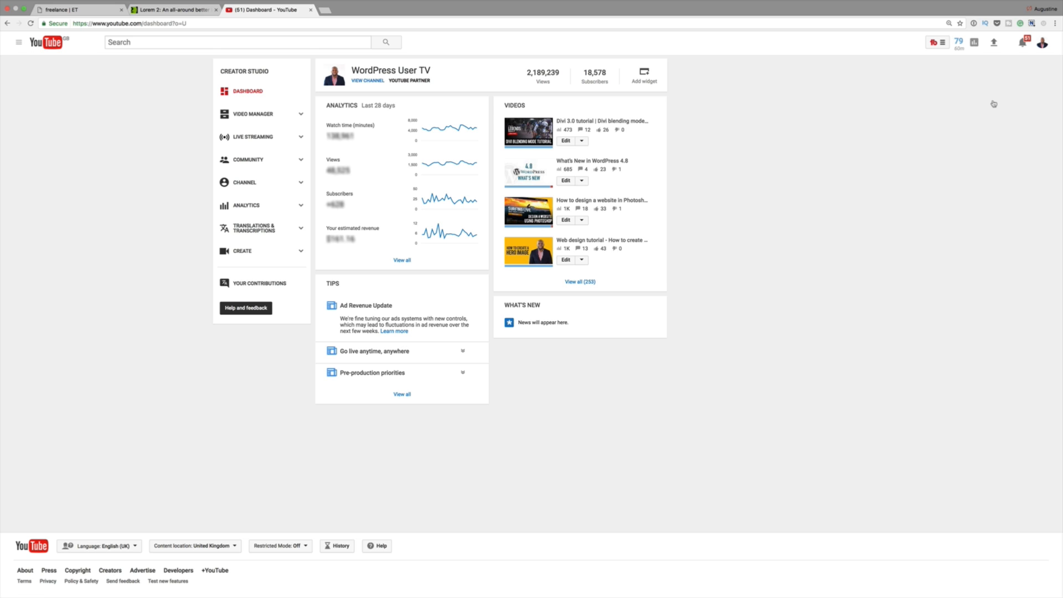
pyautogui.click(566, 141)
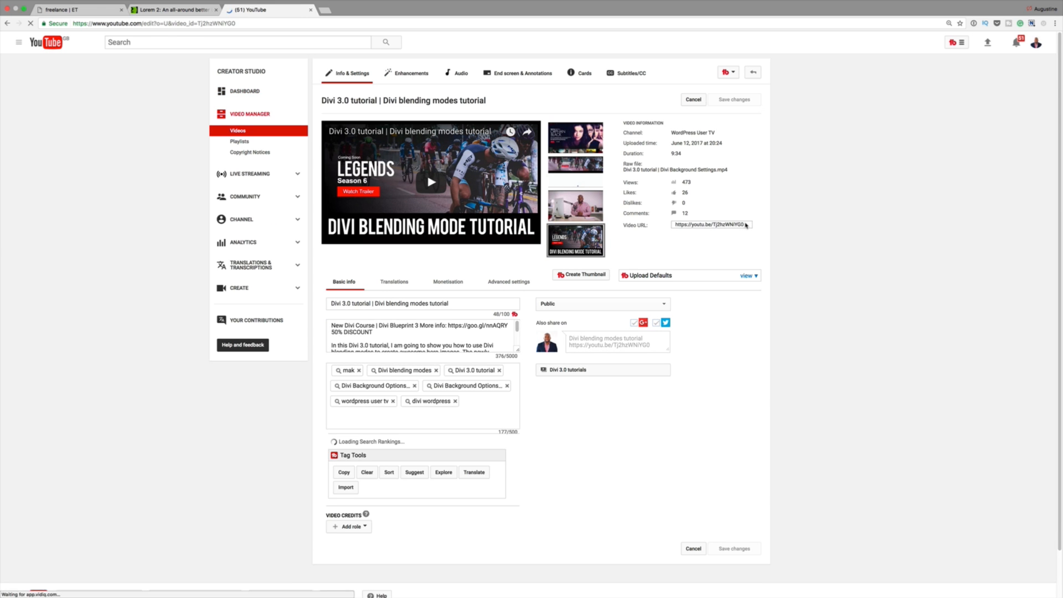
pyautogui.click(745, 223)
pyautogui.hotkey('ctrl', 'c')
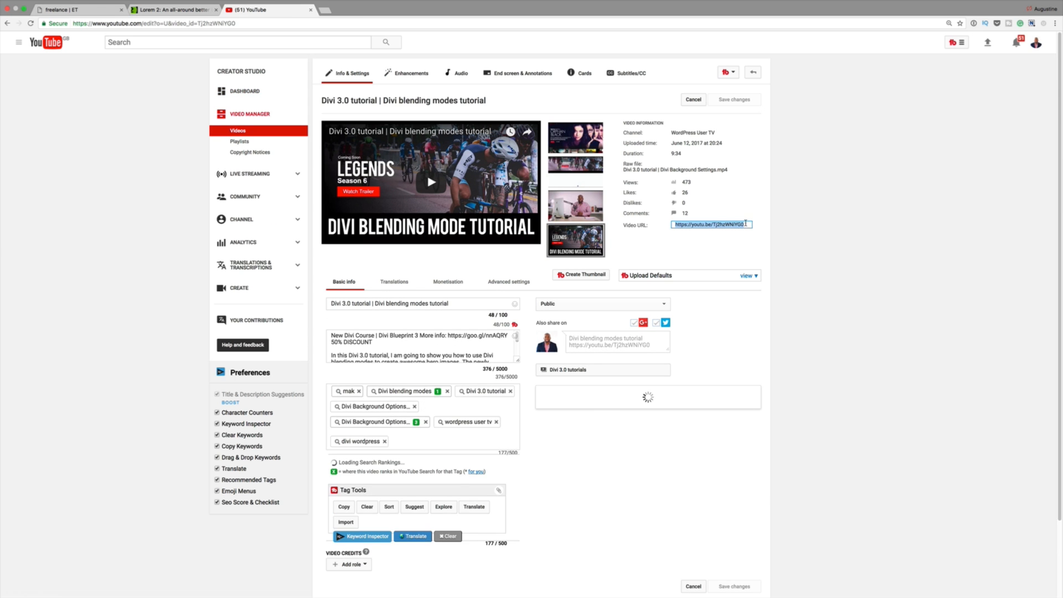
# - Switch back to the freelance page and paste the copied YouTube link as the Video module's MP4/URL
pyautogui.click(75, 10)
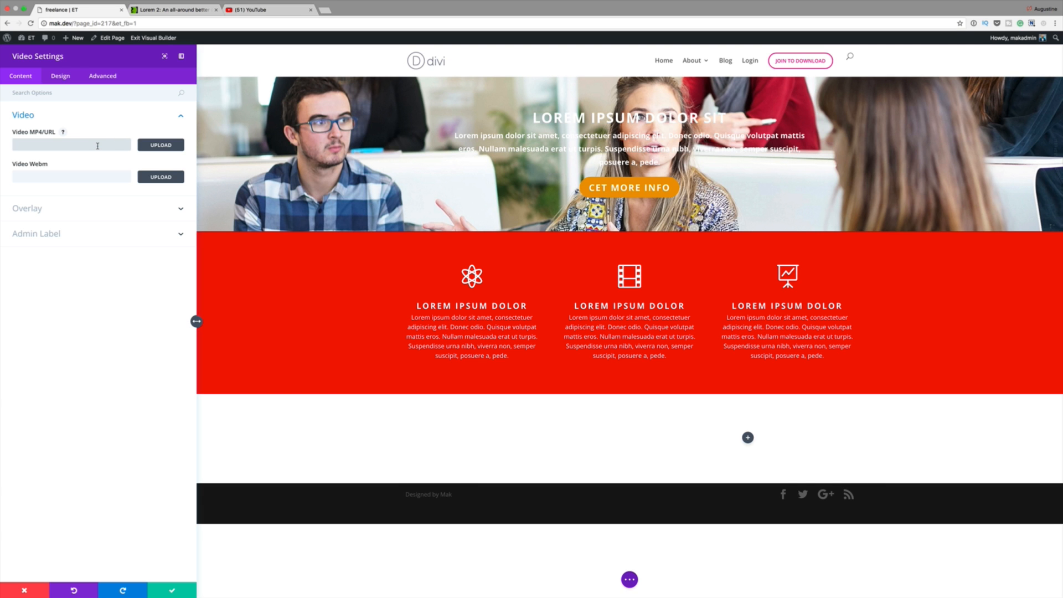
pyautogui.click(97, 145)
pyautogui.hotkey('ctrl', 'v')
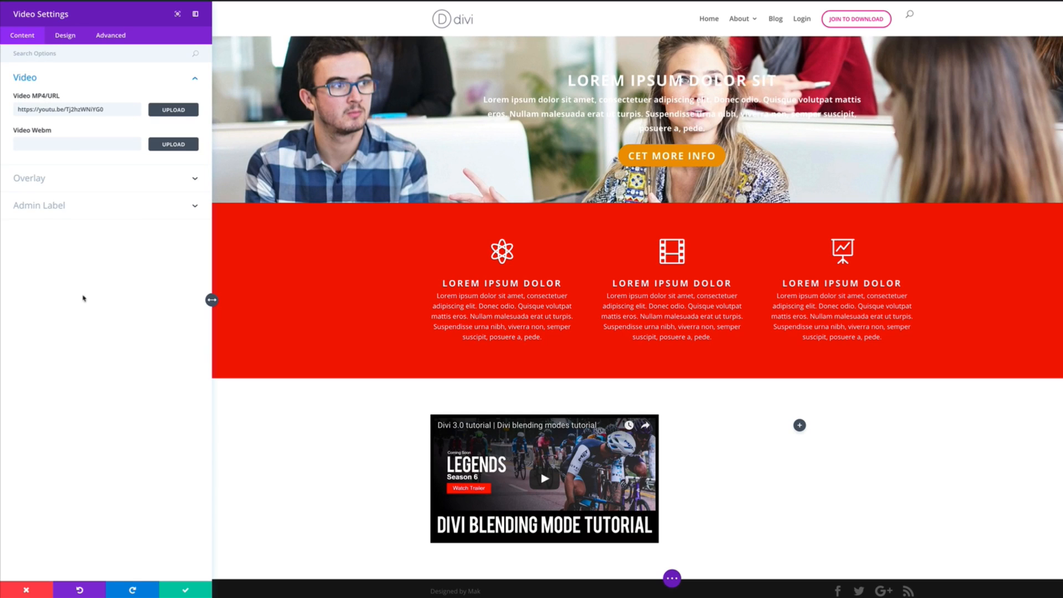
# - Set the Video module's image overlay to the video camera photo from the media library and save the module
pyautogui.click(44, 180)
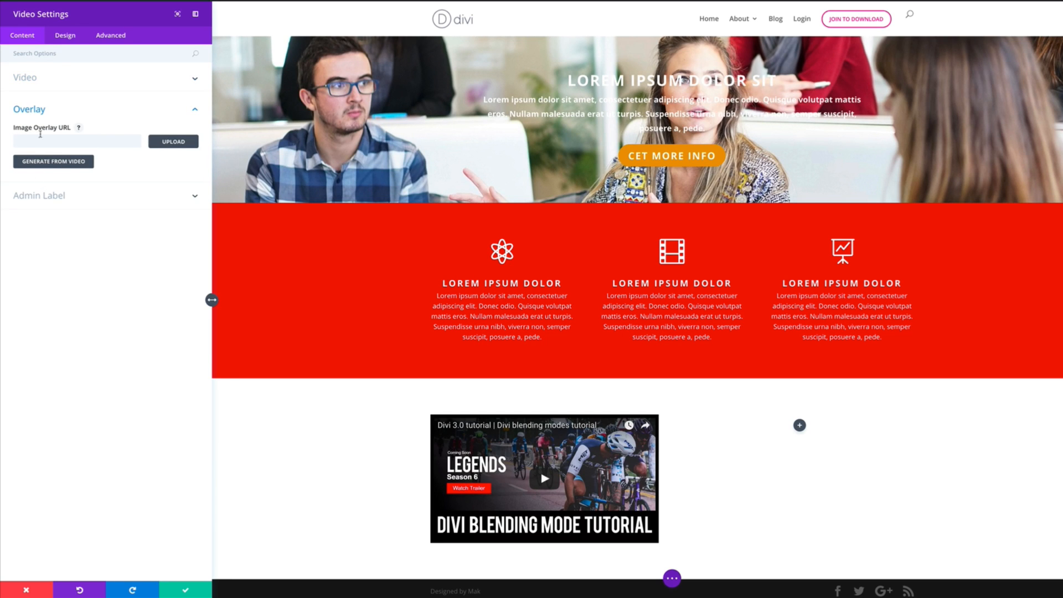
pyautogui.click(170, 143)
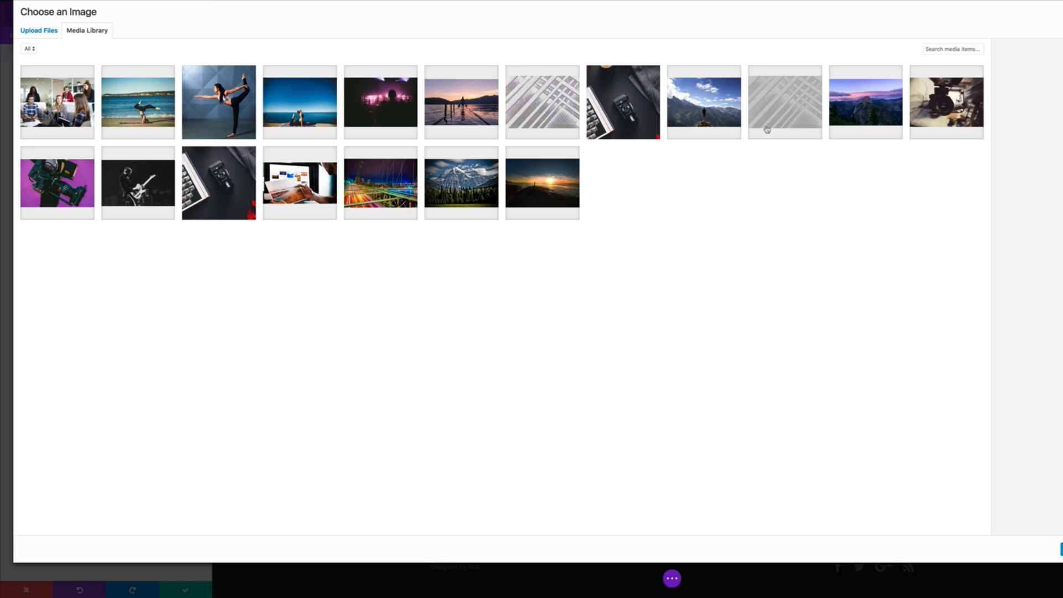
pyautogui.click(939, 109)
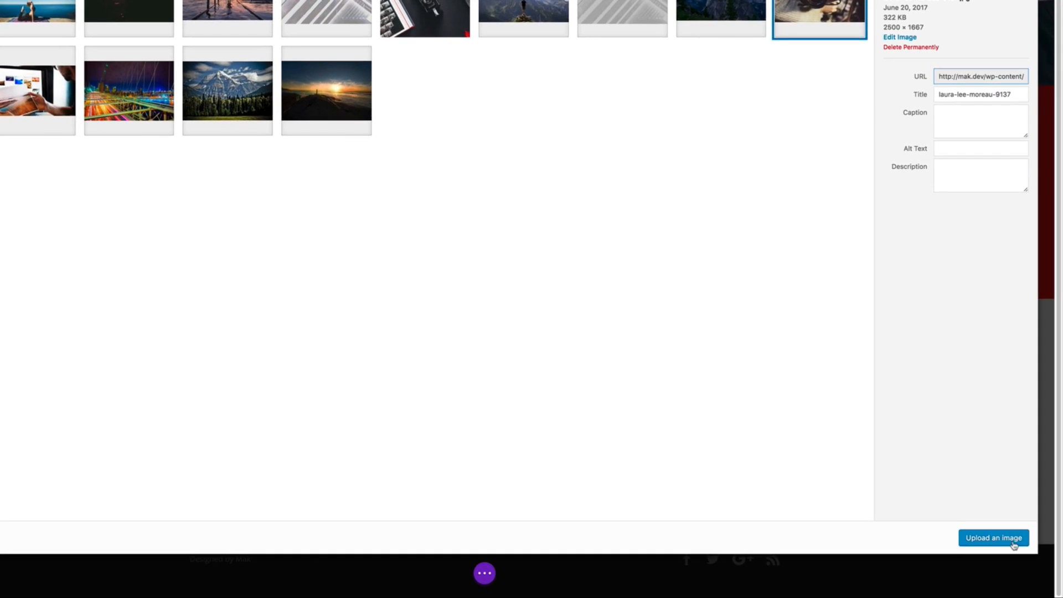
pyautogui.click(1060, 549)
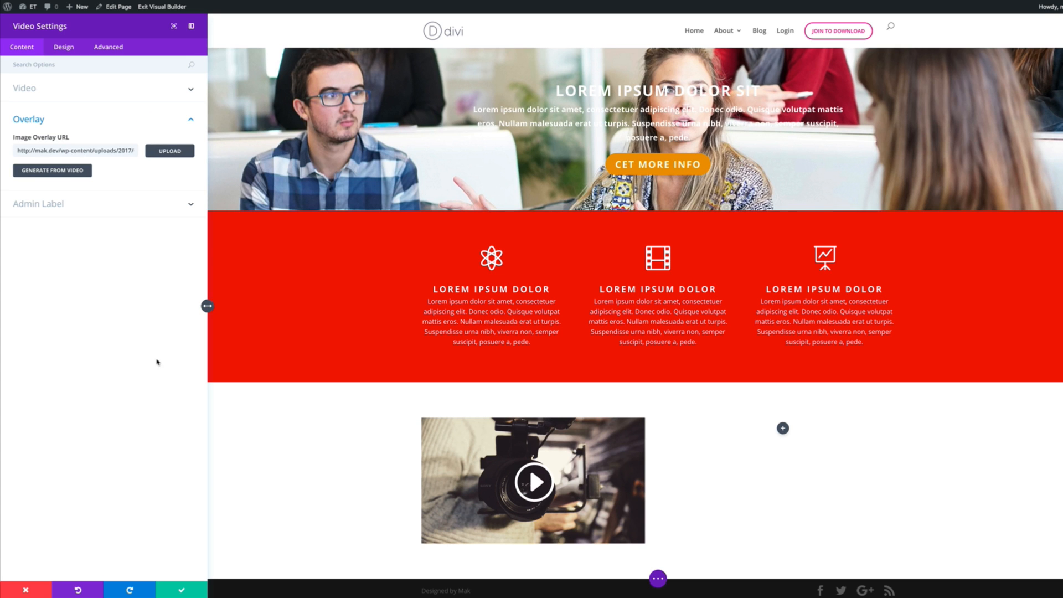
pyautogui.click(181, 591)
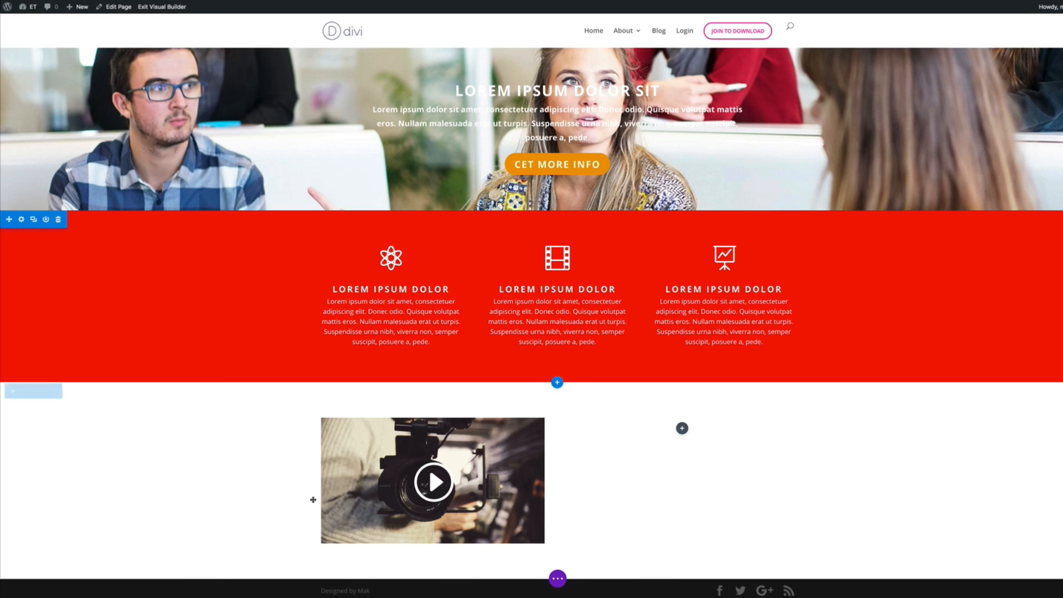
# - Insert a Text module in the row's second column and fill it with the first short paragraph copied from the Lorem 2 page
pyautogui.click(683, 429)
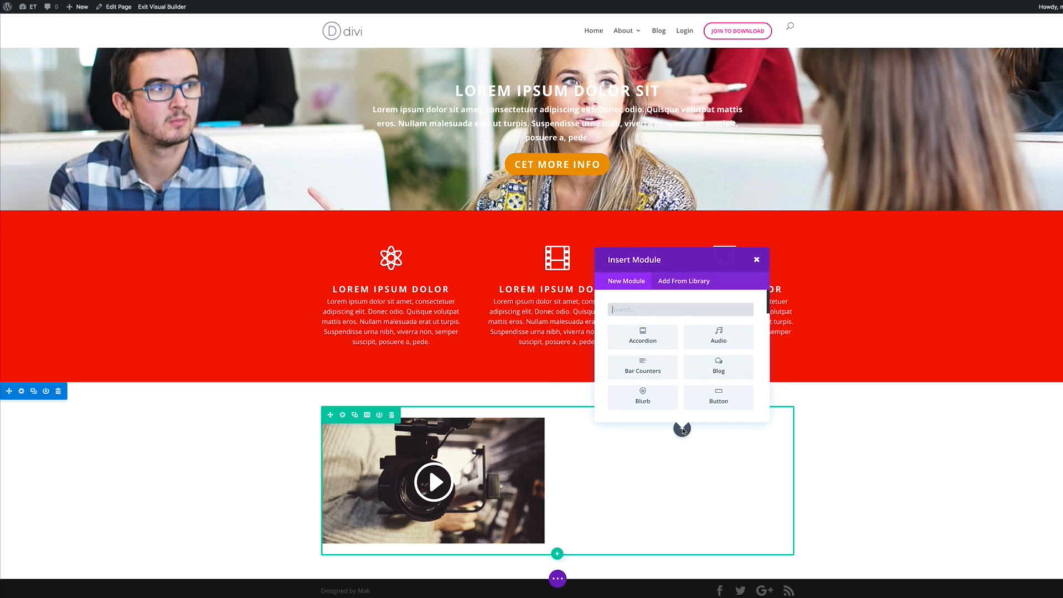
pyautogui.scroll(-10, 688, 306)
pyautogui.click(718, 338)
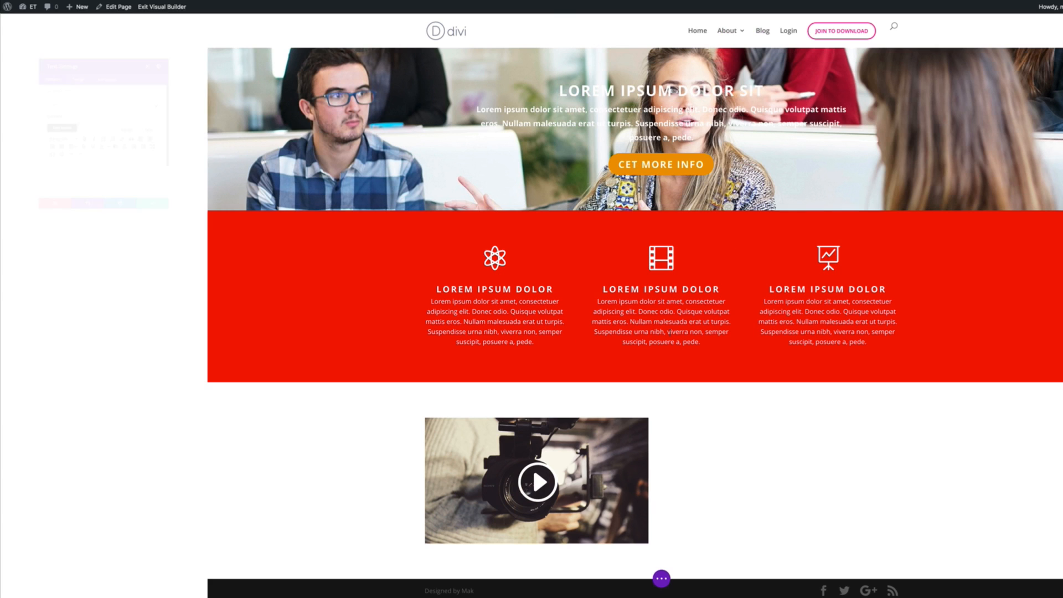
pyautogui.click(110, 187)
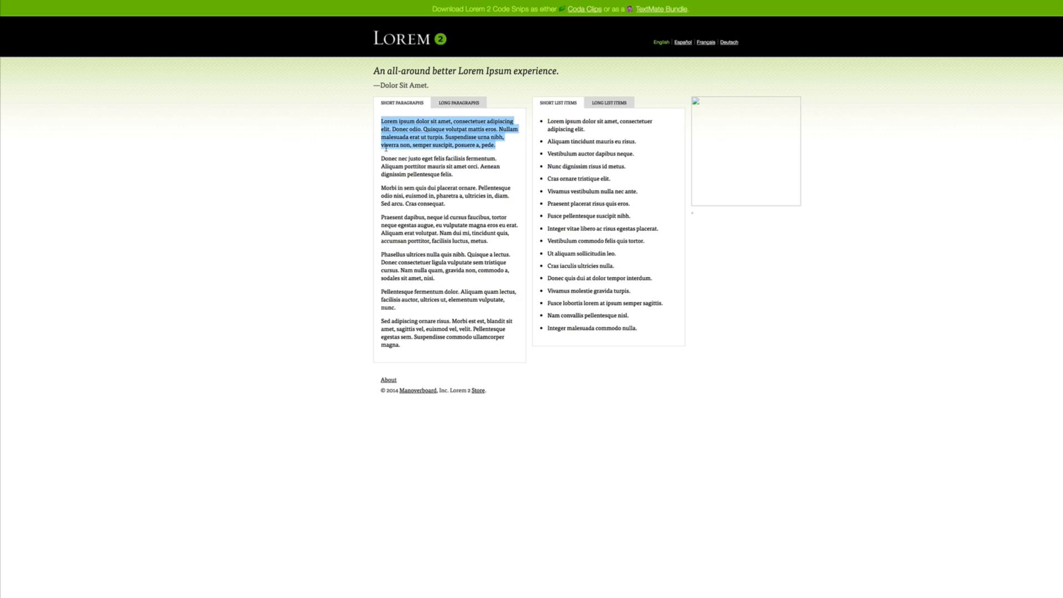
pyautogui.rightClick(396, 139)
pyautogui.click(417, 159)
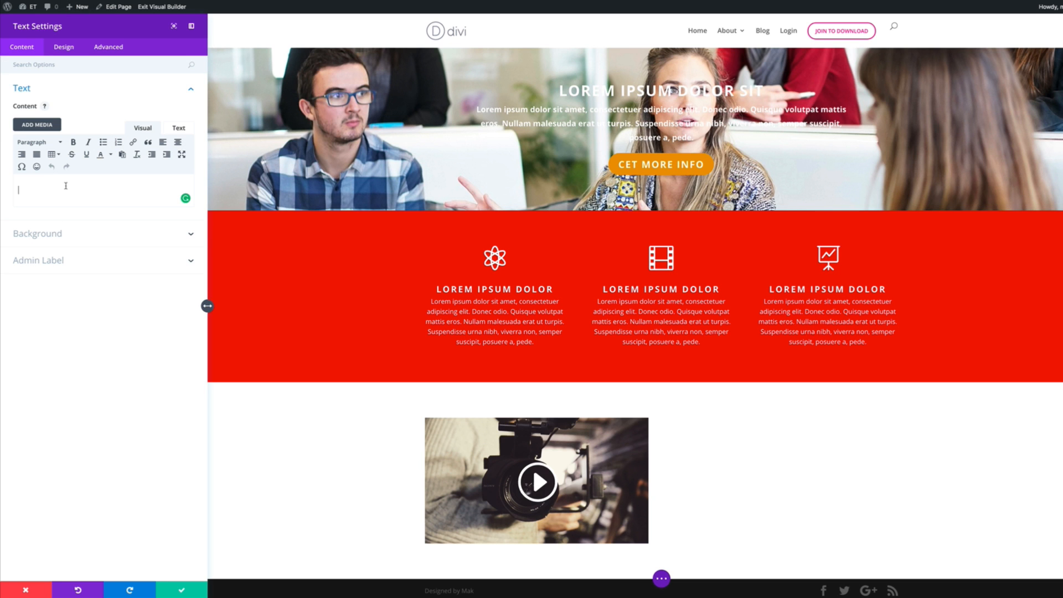
pyautogui.hotkey('ctrl', 'v')
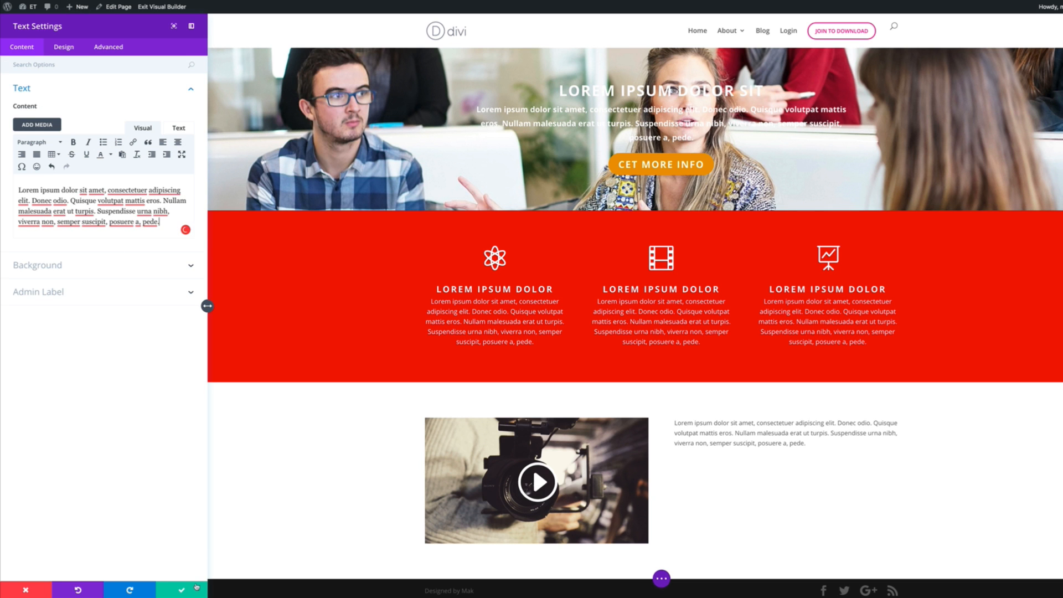
# - Style the Text module's body text as bold, 18px, 1.8em line height and Light text color, and save the module
pyautogui.click(64, 46)
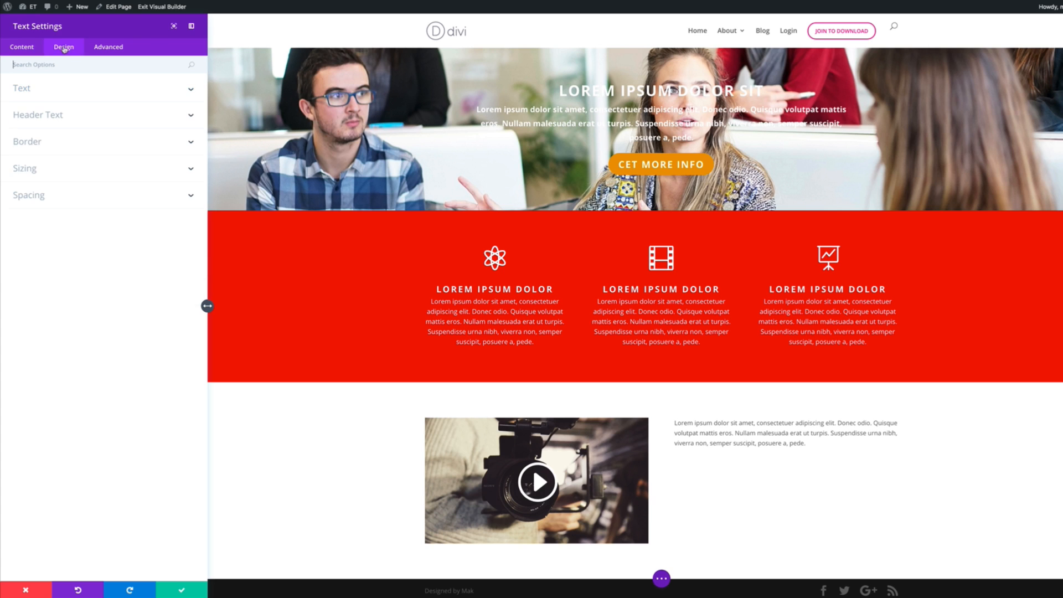
pyautogui.click(29, 90)
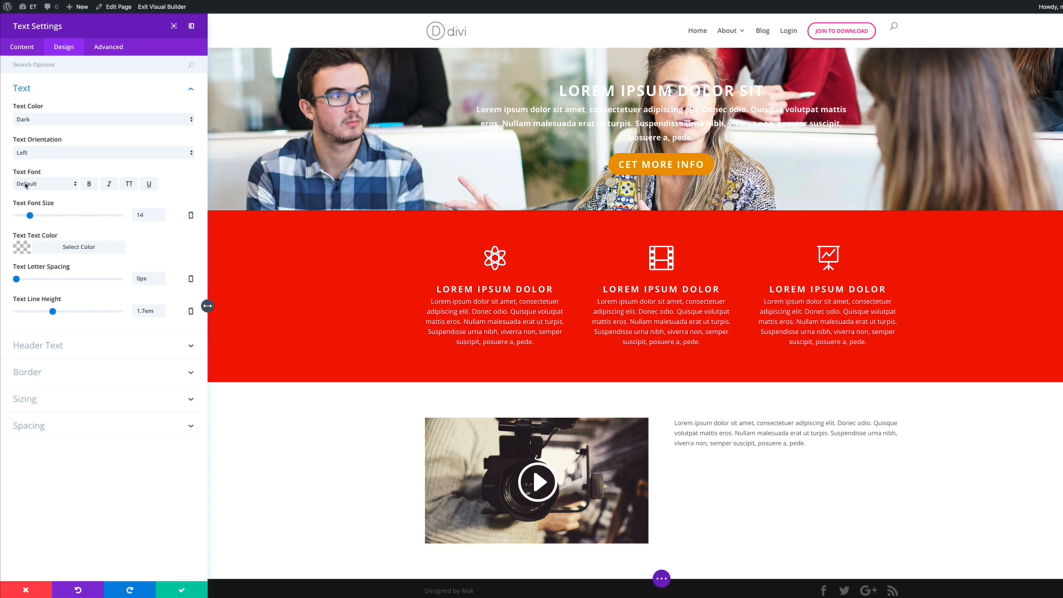
pyautogui.moveTo(30, 215); pyautogui.dragTo(35, 216)
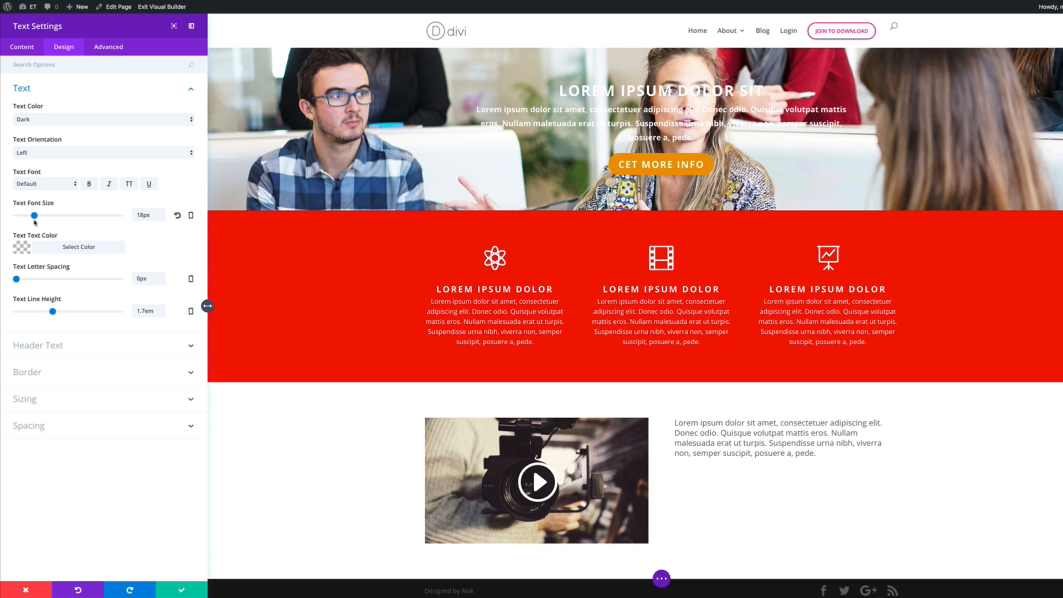
pyautogui.moveTo(53, 311); pyautogui.dragTo(57, 312)
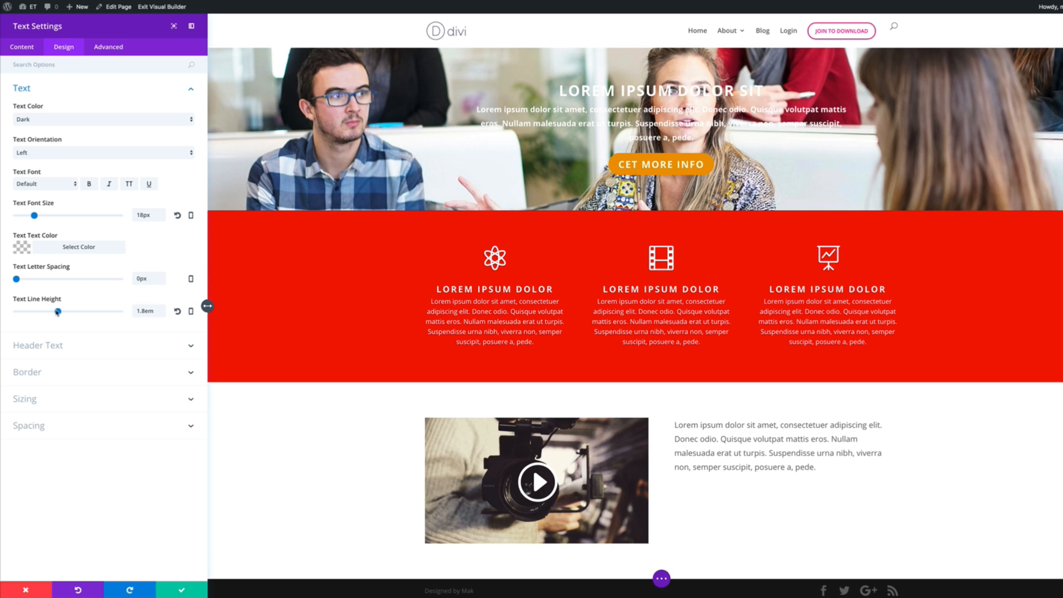
pyautogui.click(90, 185)
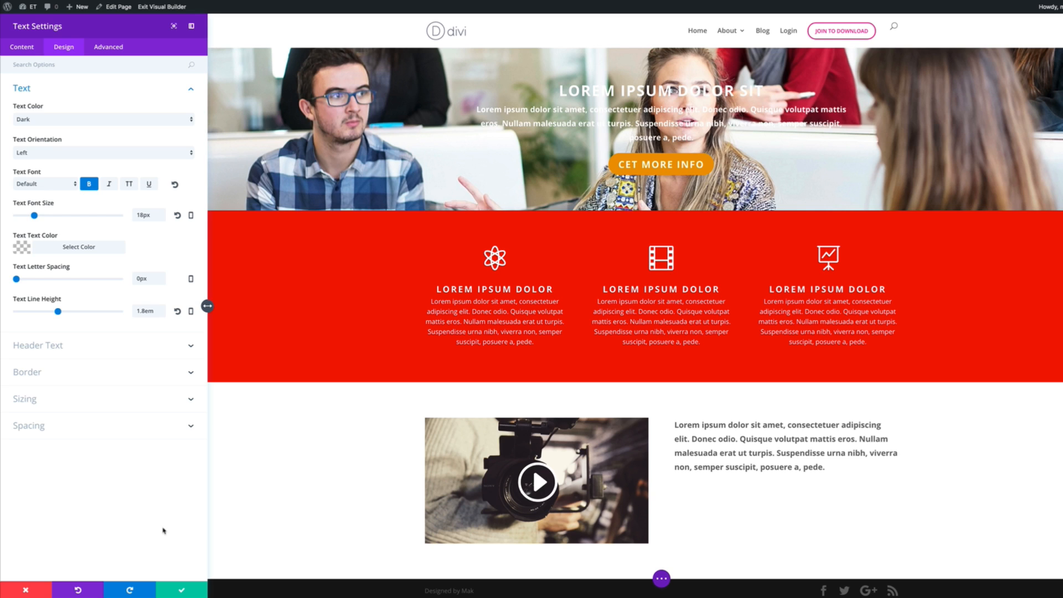
pyautogui.click(58, 120)
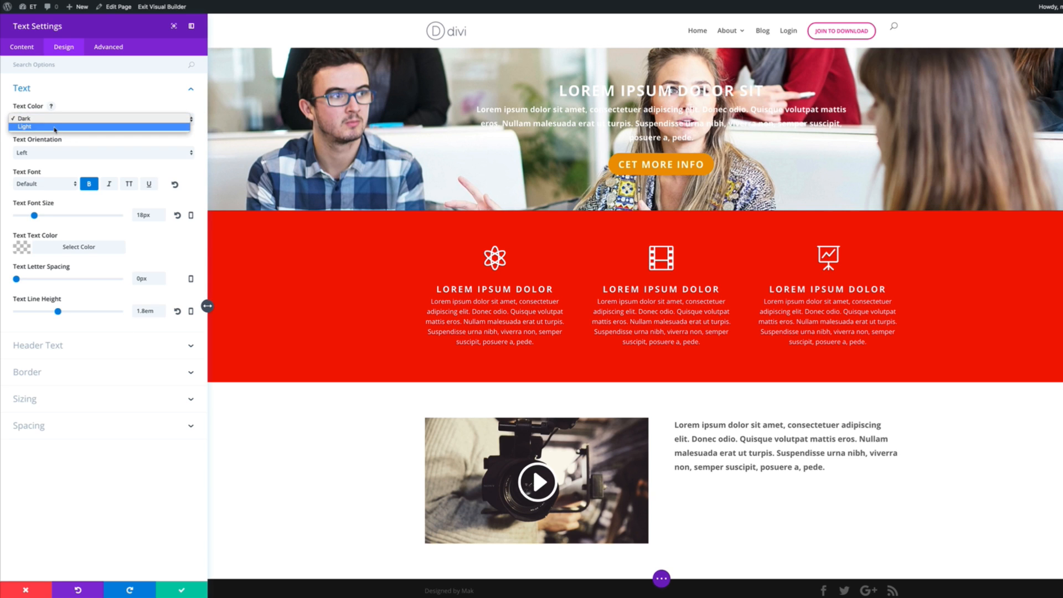
pyautogui.click(55, 128)
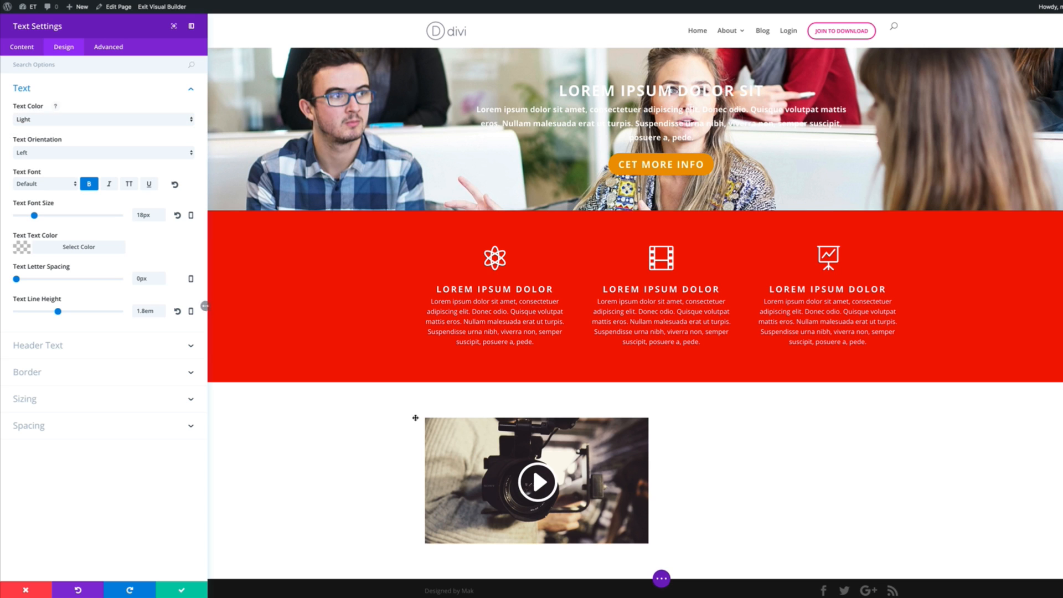
pyautogui.click(182, 591)
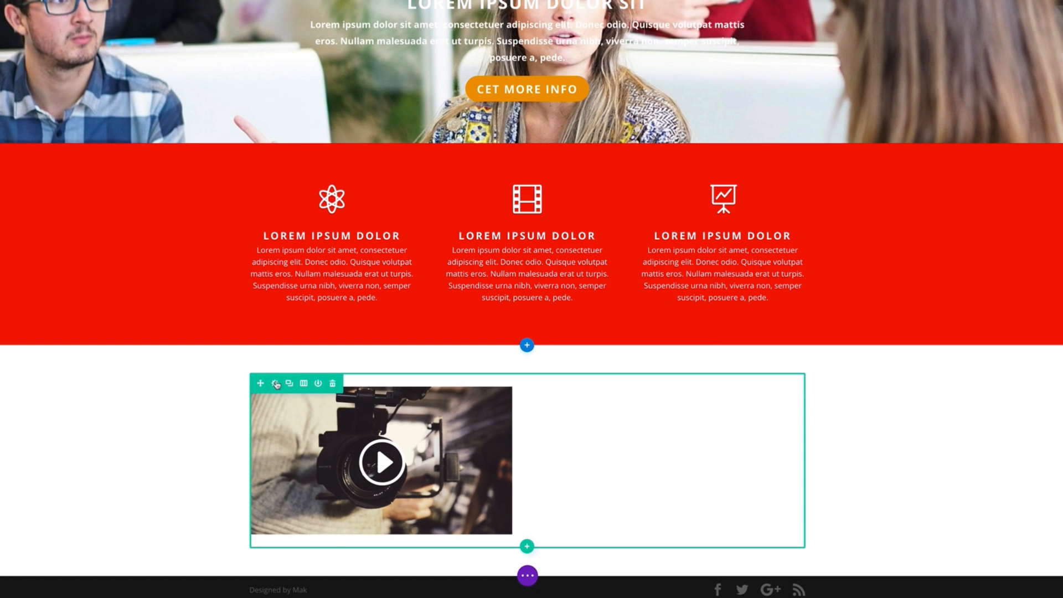
# - Make the video row fullwidth with a custom gutter width of 1 and equalized column heights, and save the row
pyautogui.click(275, 383)
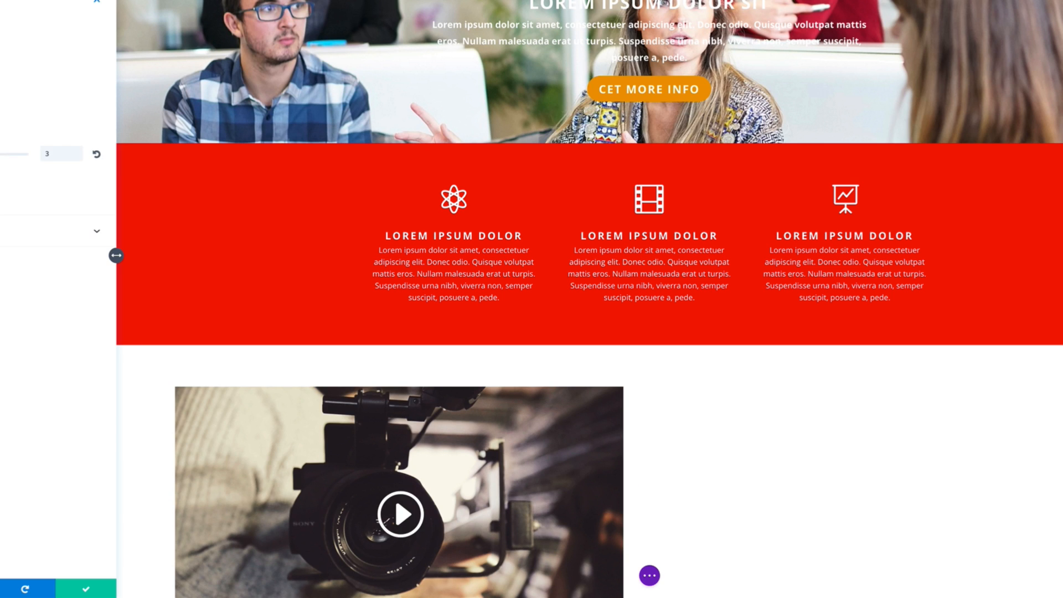
pyautogui.doubleClick(54, 152)
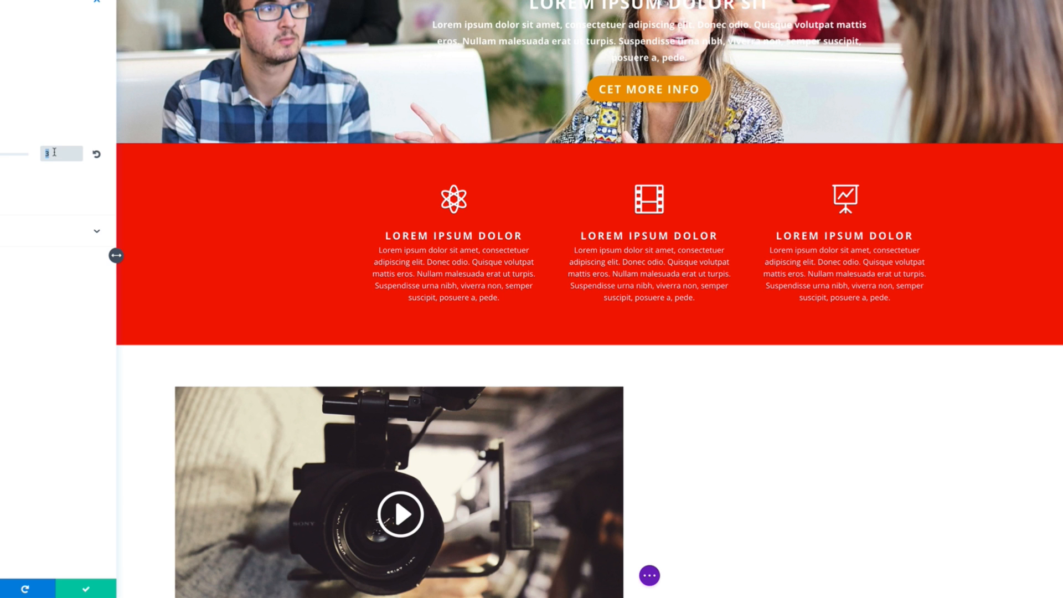
pyautogui.write('1')
pyautogui.scroll(-3, 466, 267)
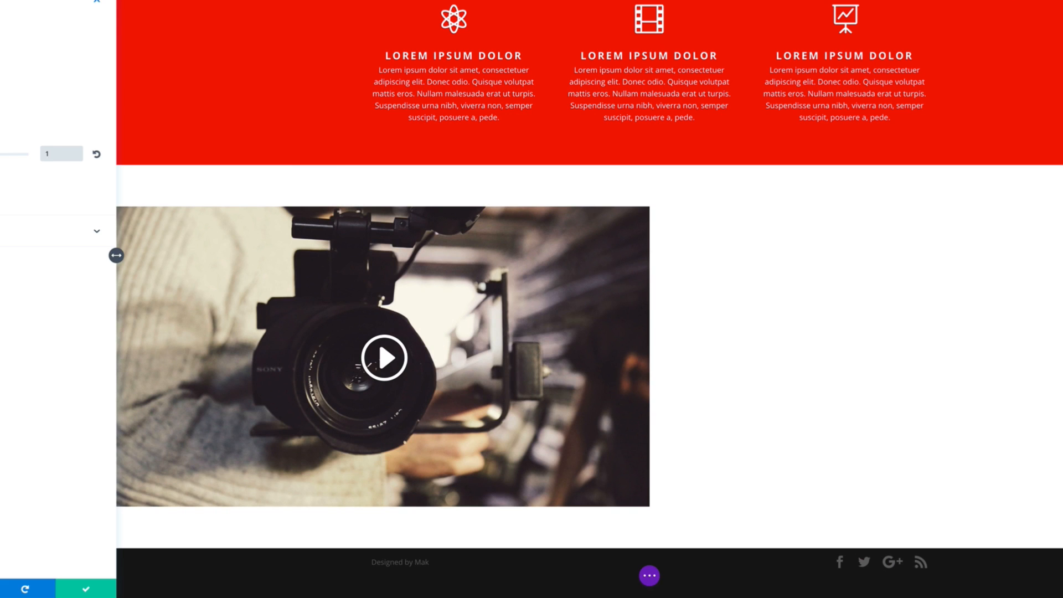
pyautogui.click(3, 192)
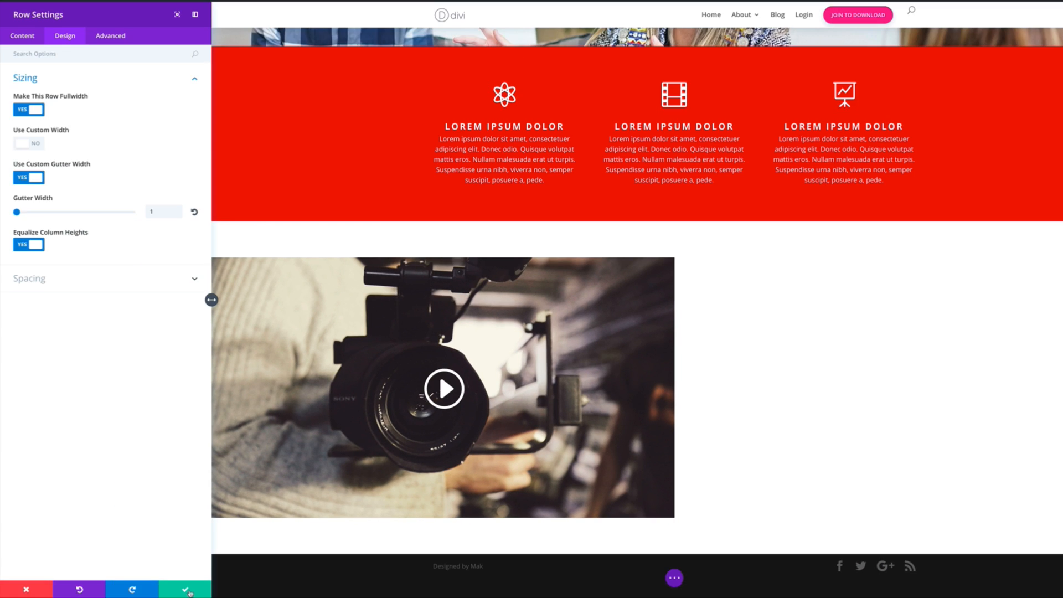
pyautogui.click(88, 588)
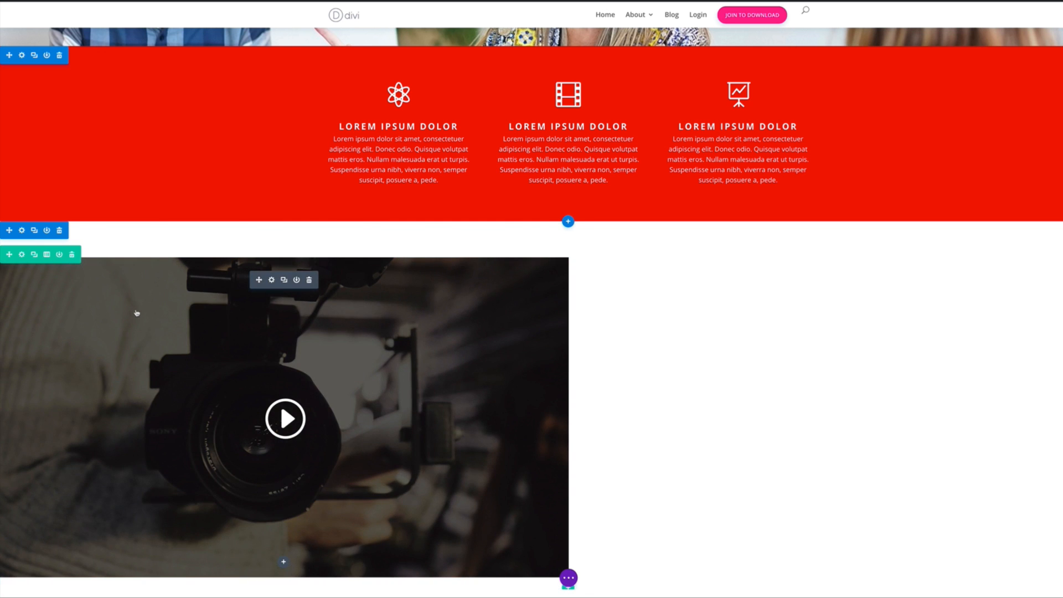
# - Set the video section's background color to the blue swatch #0c71c3 and save the section
pyautogui.click(21, 231)
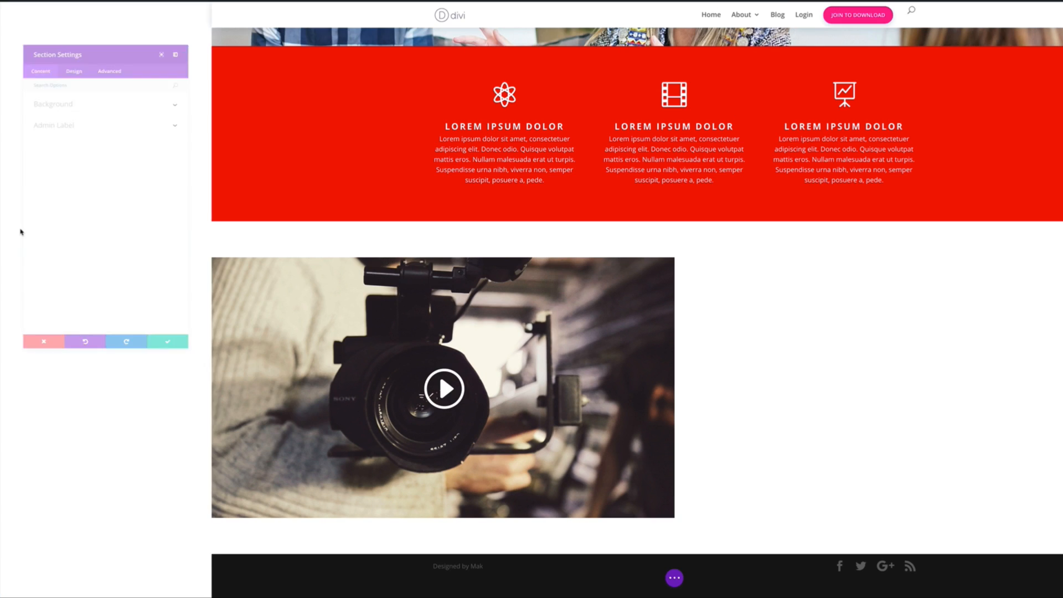
pyautogui.click(51, 79)
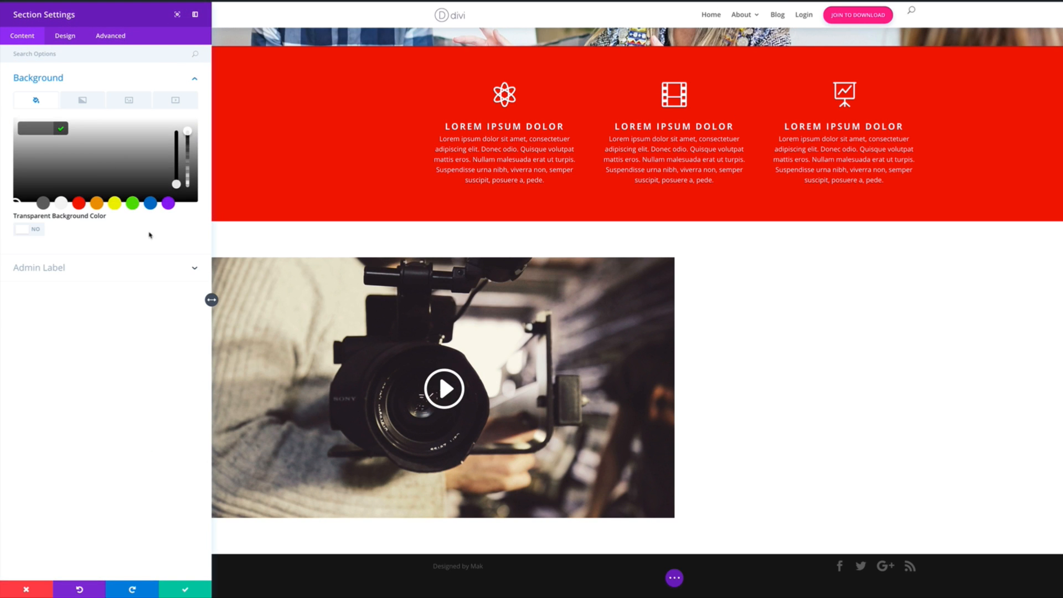
pyautogui.click(169, 203)
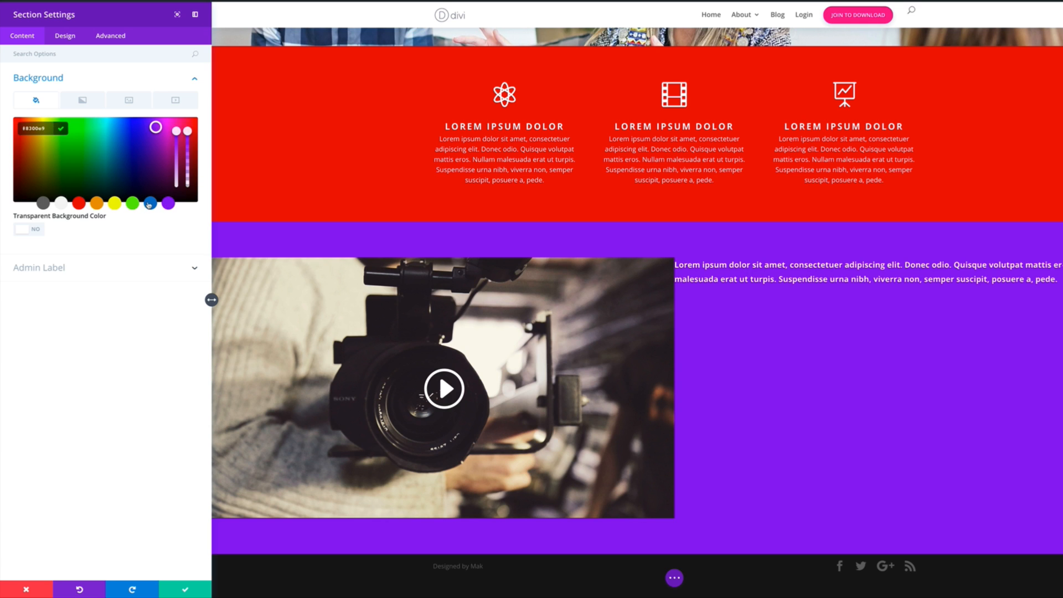
pyautogui.click(150, 203)
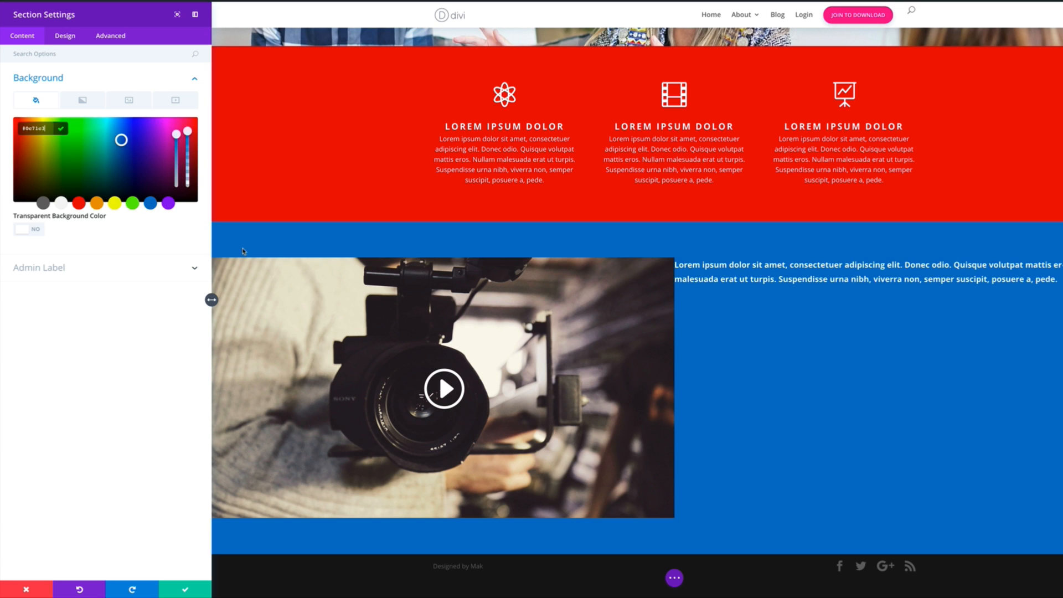
pyautogui.click(186, 590)
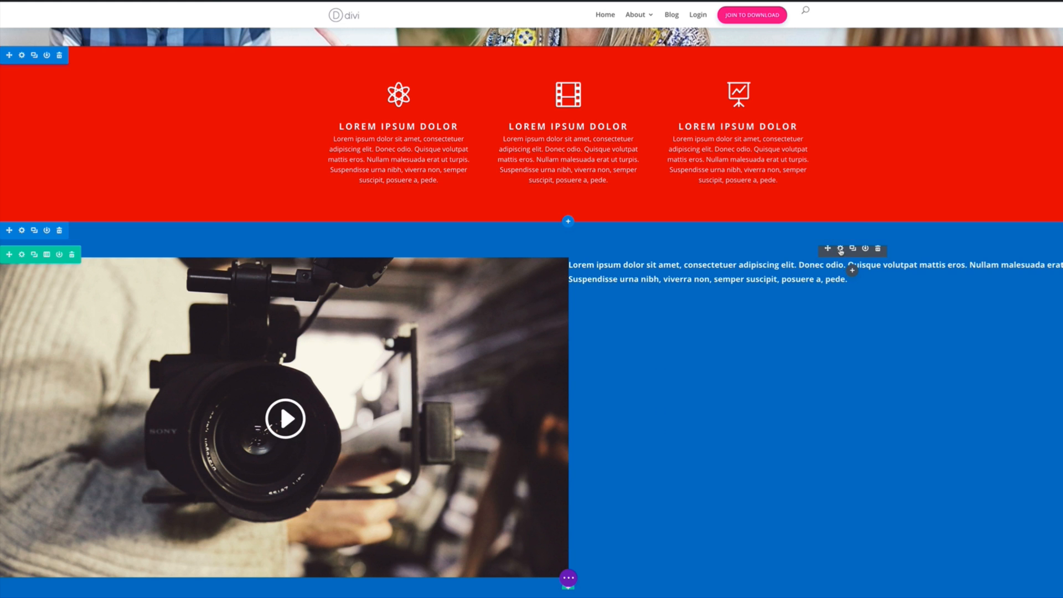
# - Give the Text module beside the video custom padding of 100px top, 40px right and 100px left, and save the module
pyautogui.click(840, 249)
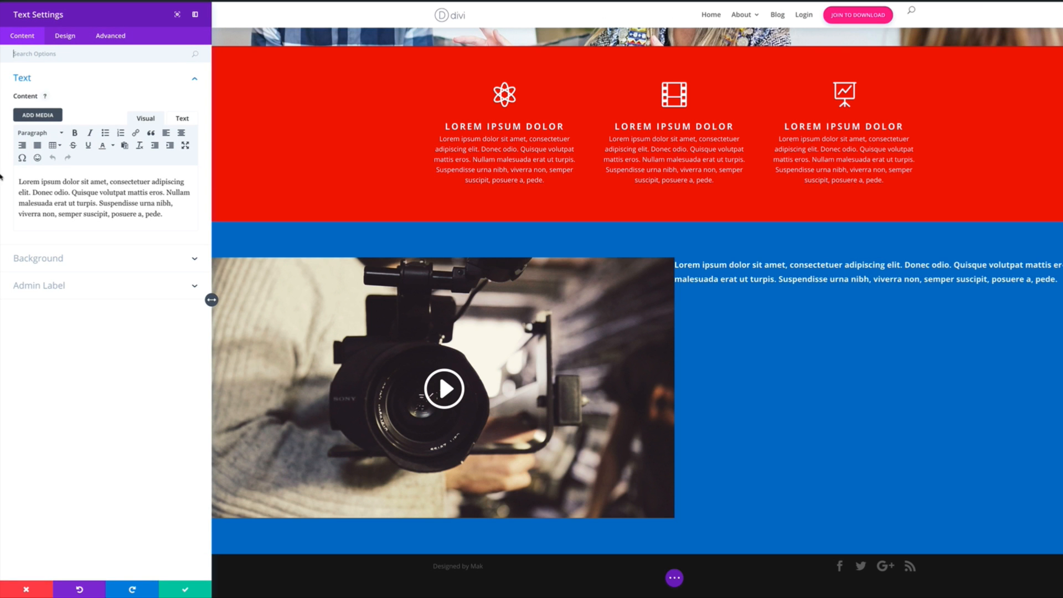
pyautogui.click(68, 39)
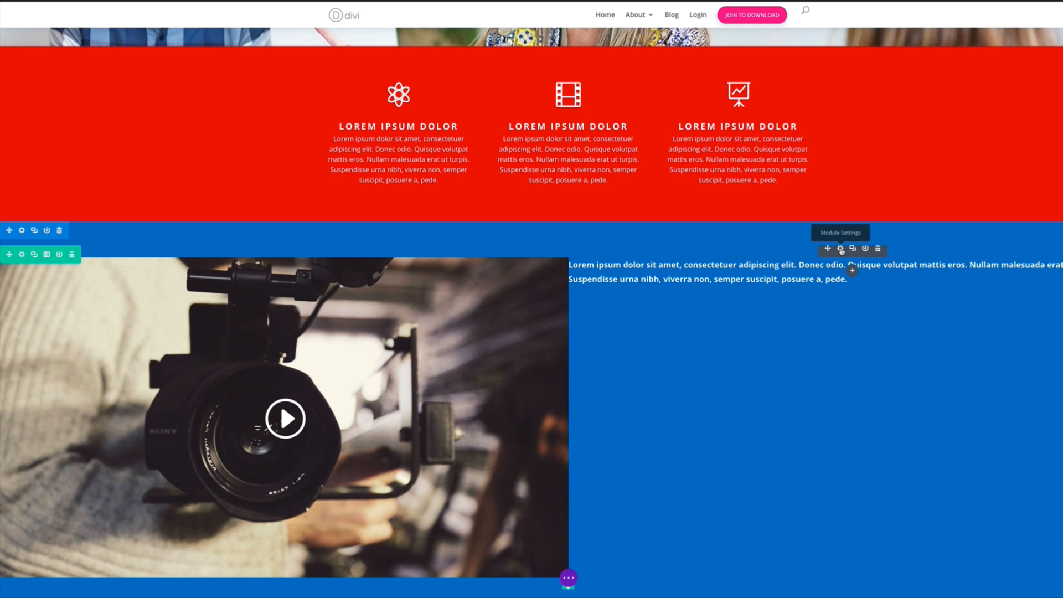
pyautogui.click(841, 249)
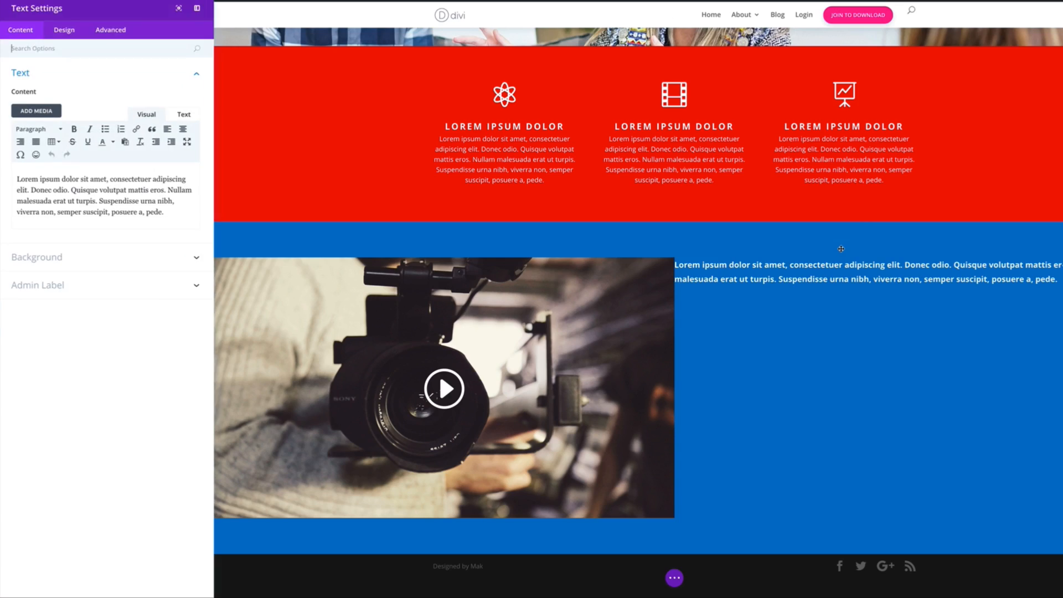
pyautogui.click(63, 36)
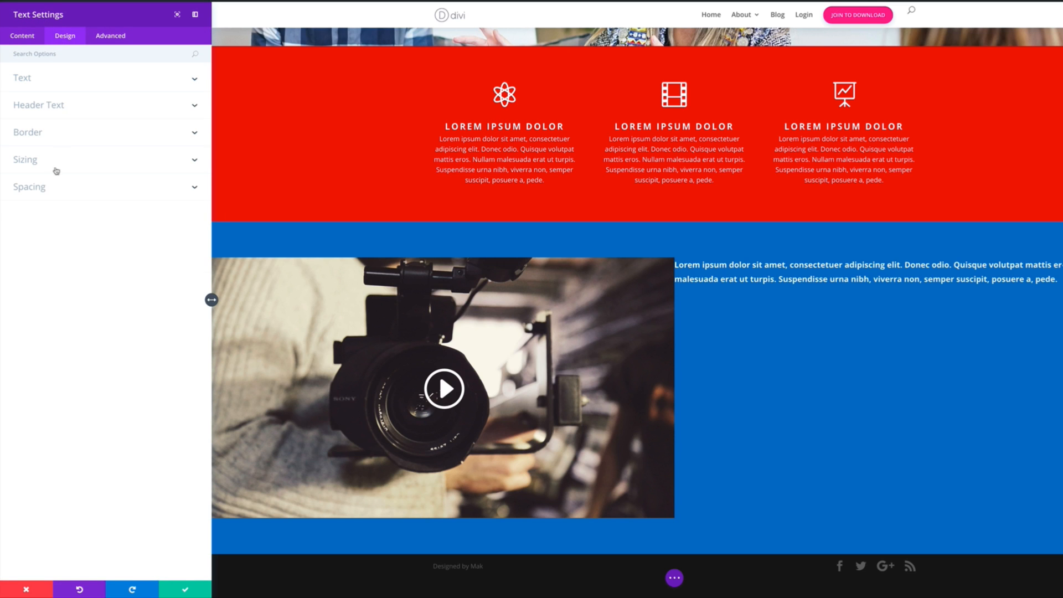
pyautogui.click(32, 163)
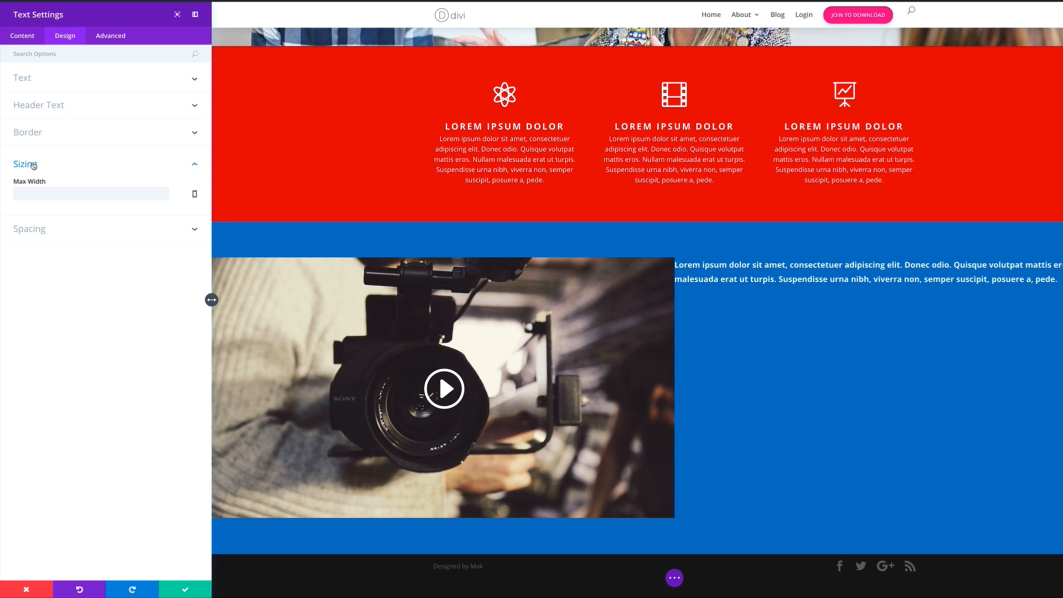
pyautogui.click(48, 229)
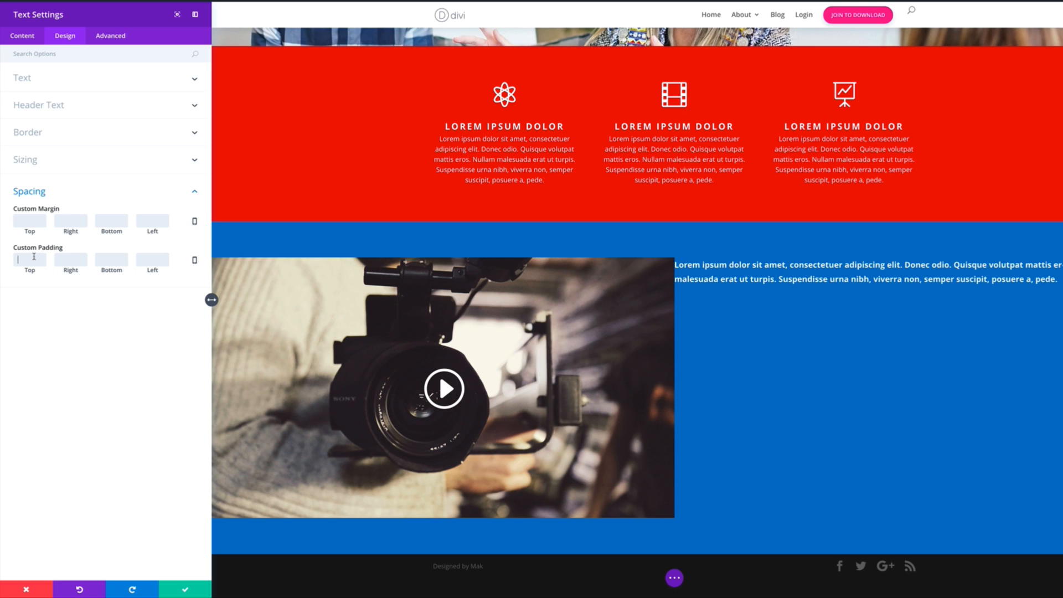
pyautogui.write('100')
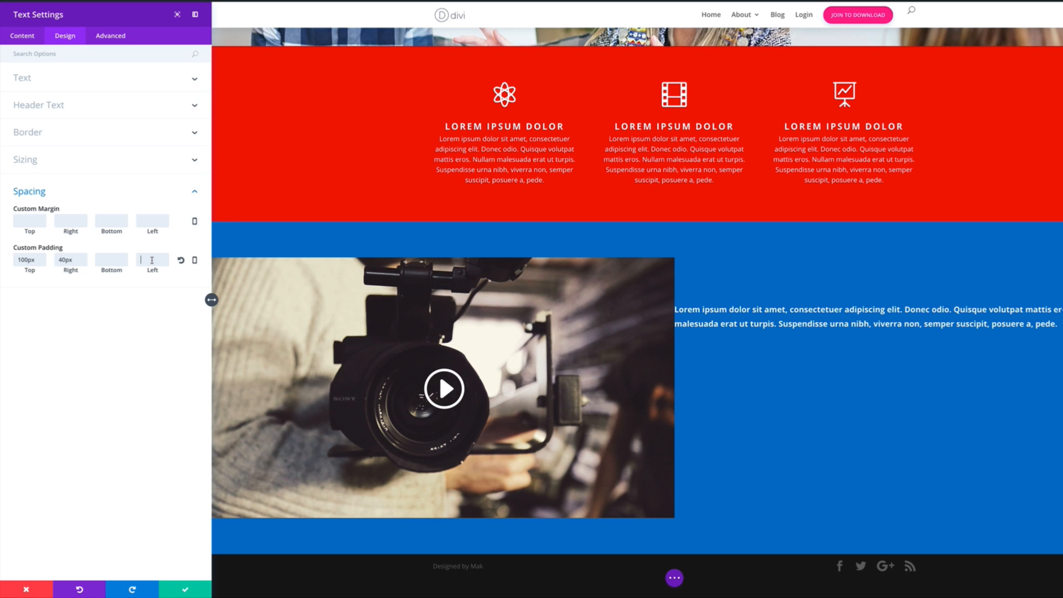
pyautogui.write('100')
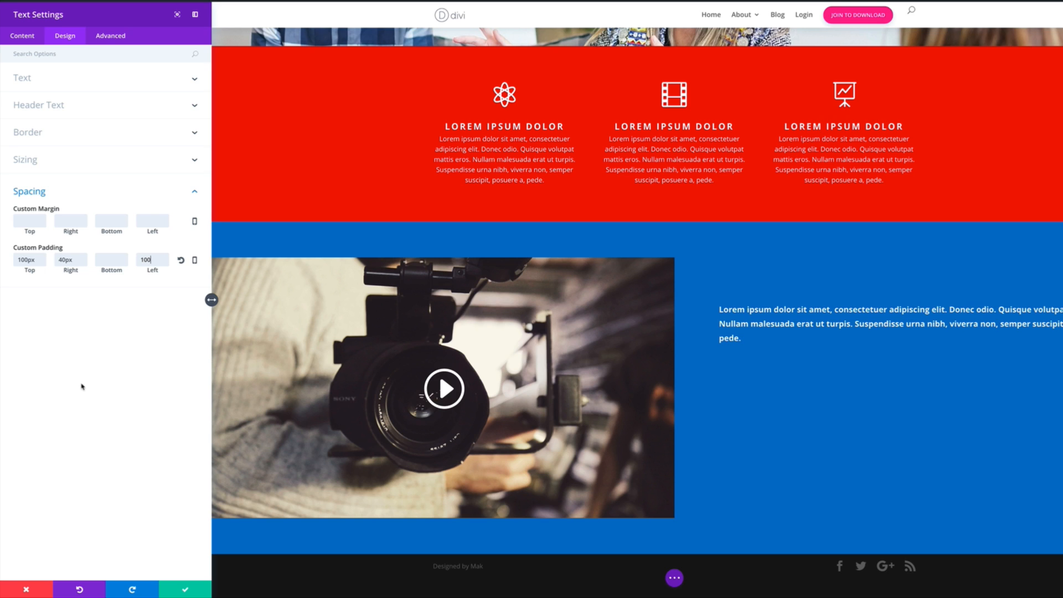
pyautogui.click(186, 591)
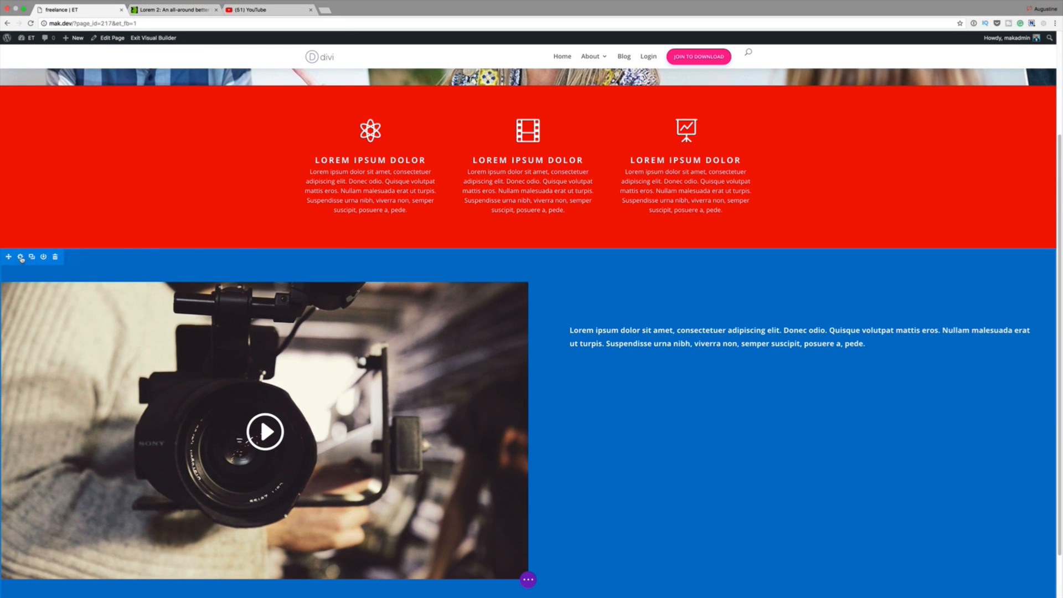
# - Set the blue video section's custom top and bottom padding to 0px and save the section
pyautogui.click(20, 257)
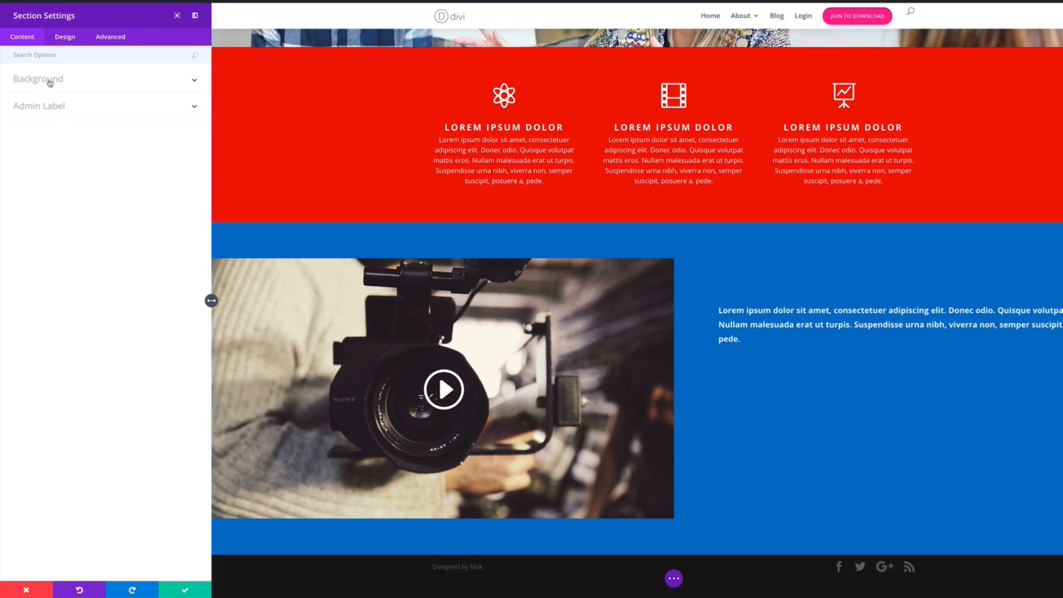
pyautogui.click(65, 37)
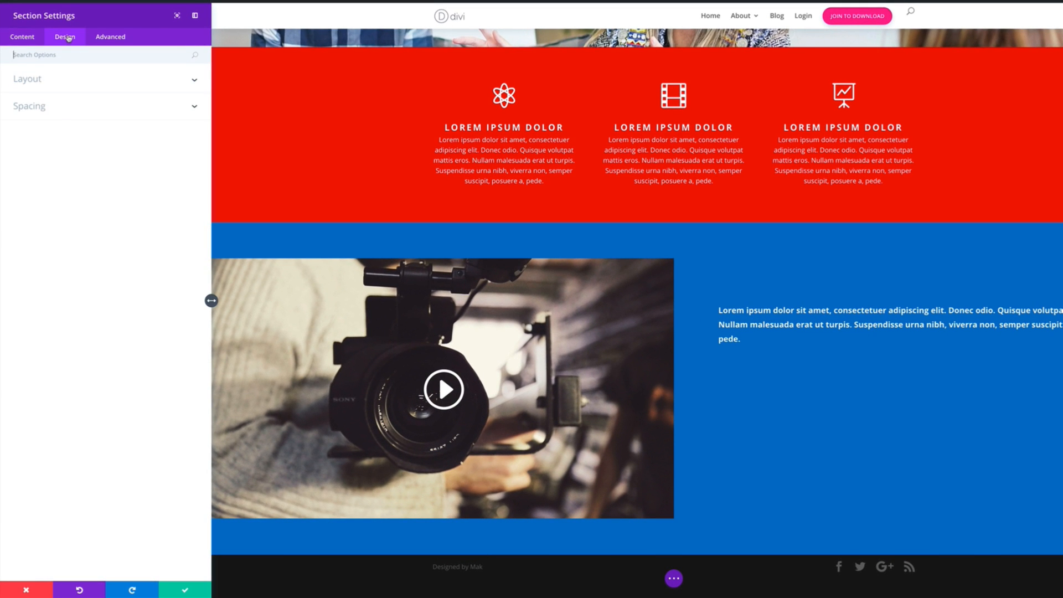
pyautogui.click(20, 107)
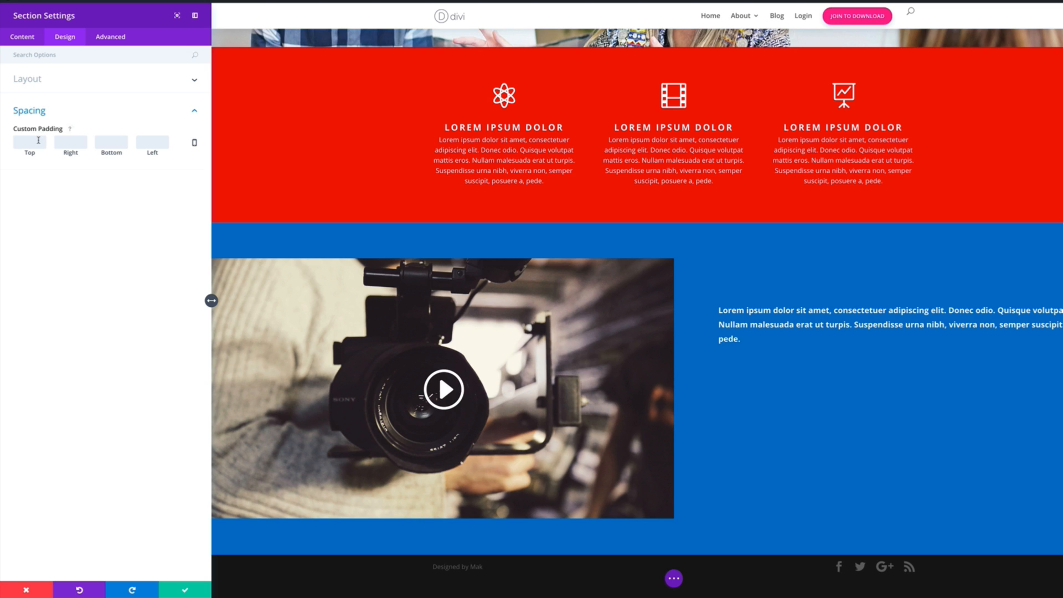
pyautogui.click(38, 140)
pyautogui.write('0')
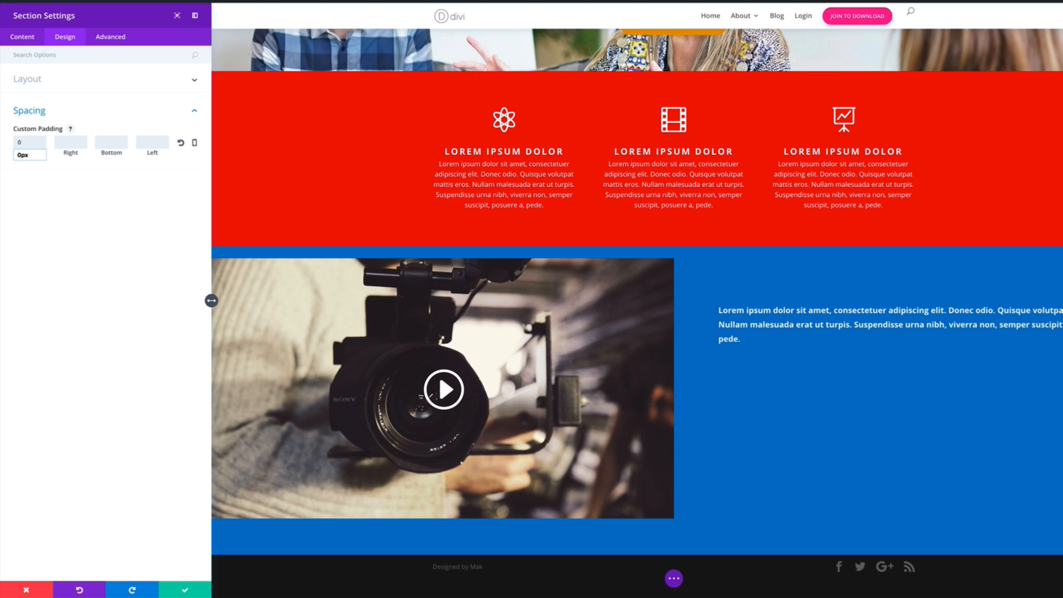
pyautogui.click(111, 141)
pyautogui.write('0')
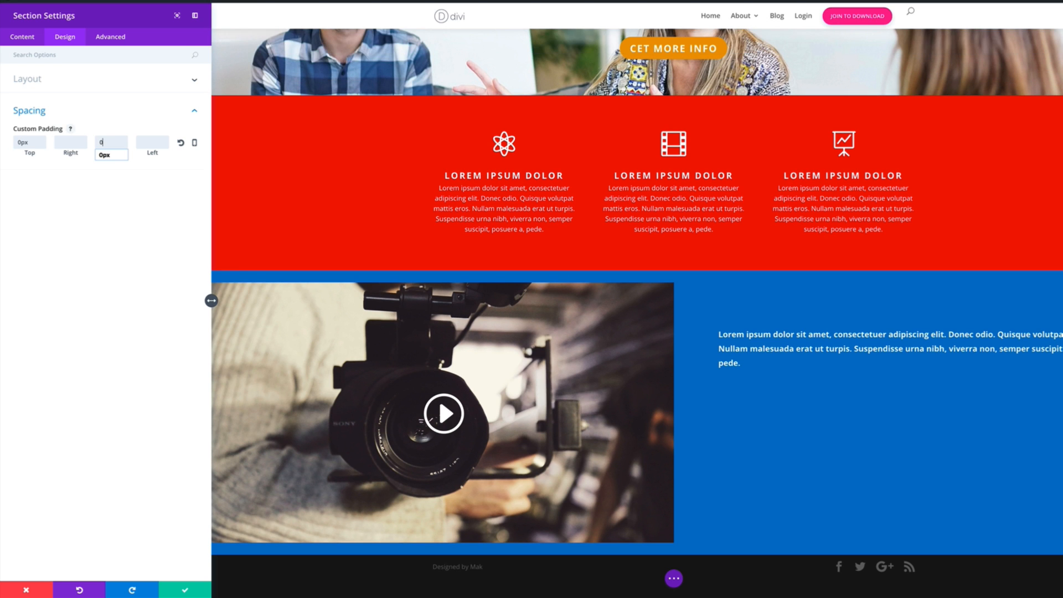
pyautogui.click(187, 590)
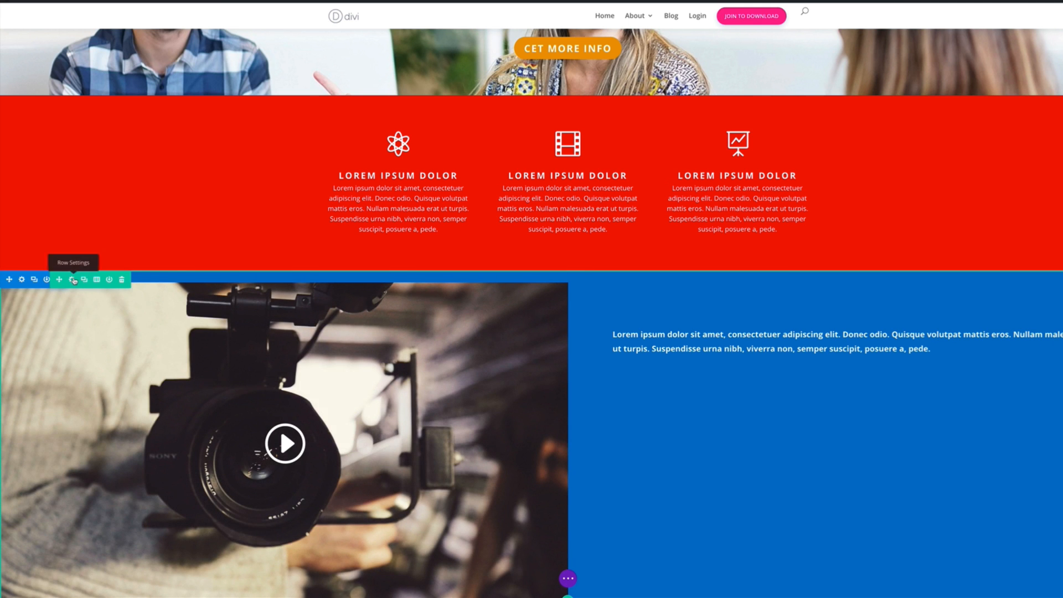
# - Set the video row's custom top and bottom padding to 0px and save the row
pyautogui.click(73, 280)
pyautogui.click(68, 41)
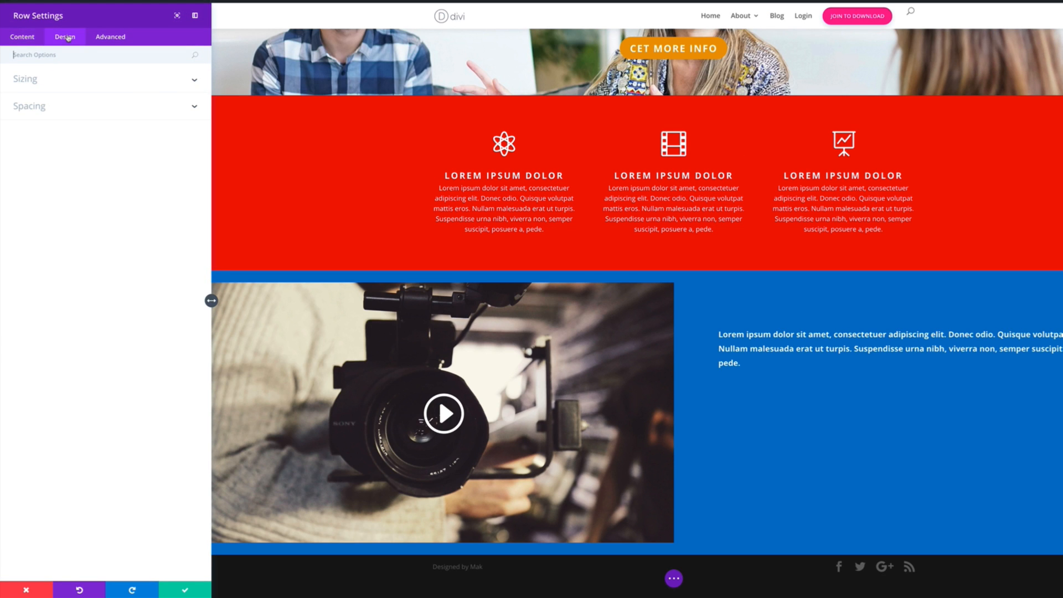
pyautogui.click(33, 108)
pyautogui.click(39, 142)
pyautogui.write('0')
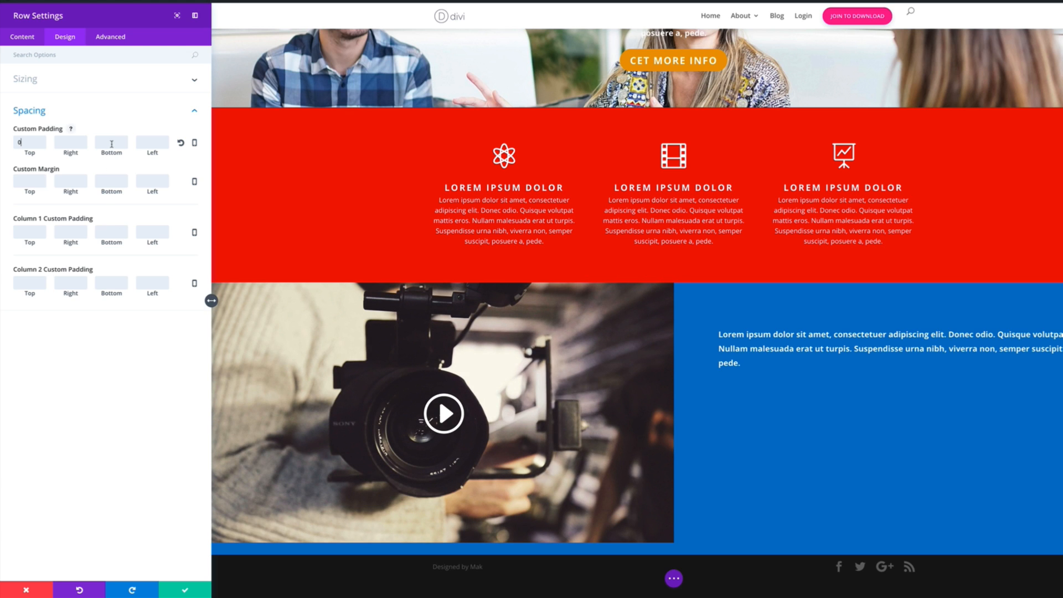
pyautogui.write('0')
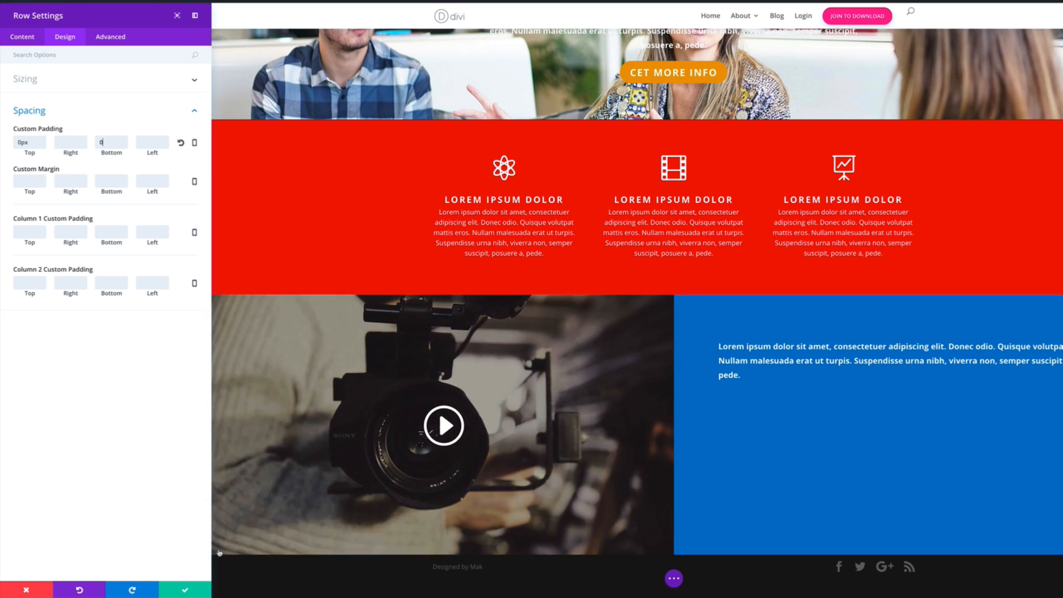
pyautogui.click(186, 591)
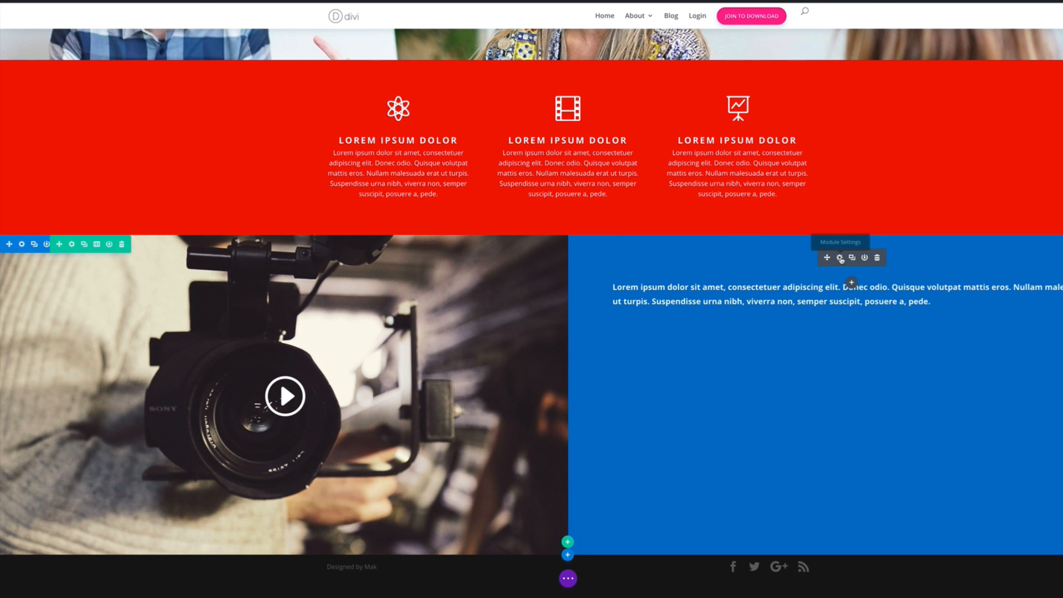
# - Add a separate line reading "Lorem ipsum dolor sit amet" above the paragraph in the Text module beside the video
pyautogui.click(840, 258)
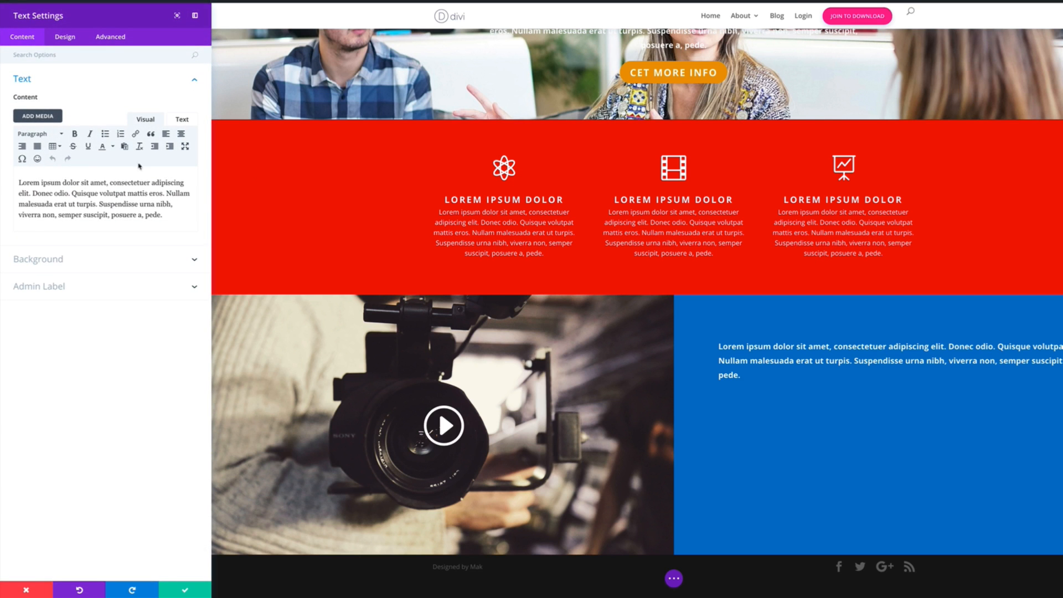
pyautogui.moveTo(105, 183); pyautogui.dragTo(31, 179)
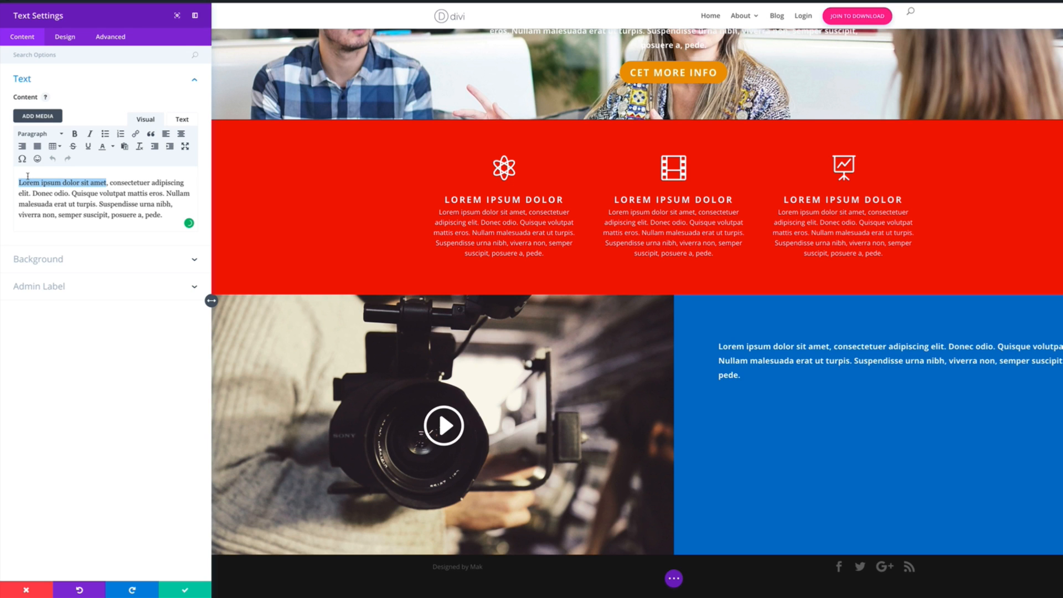
pyautogui.click(20, 177)
pyautogui.write('Lorem ipsum dolor sit amet, consectetuer adipiscing elit. Donec odio. Quisque volutpat mattis eros. Nullam malesuada erat ut turpis. Suspendisse urna nibh, viverra non, semper suscipit, posuere a, pede.')
pyautogui.moveTo(109, 183); pyautogui.dragTo(169, 223)
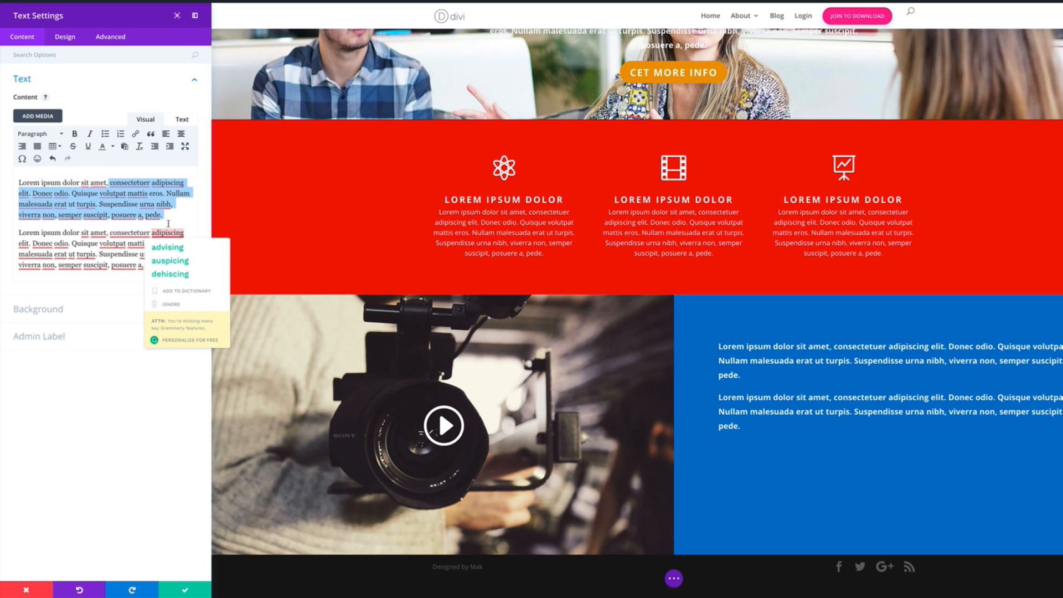
pyautogui.press('BackSpace')
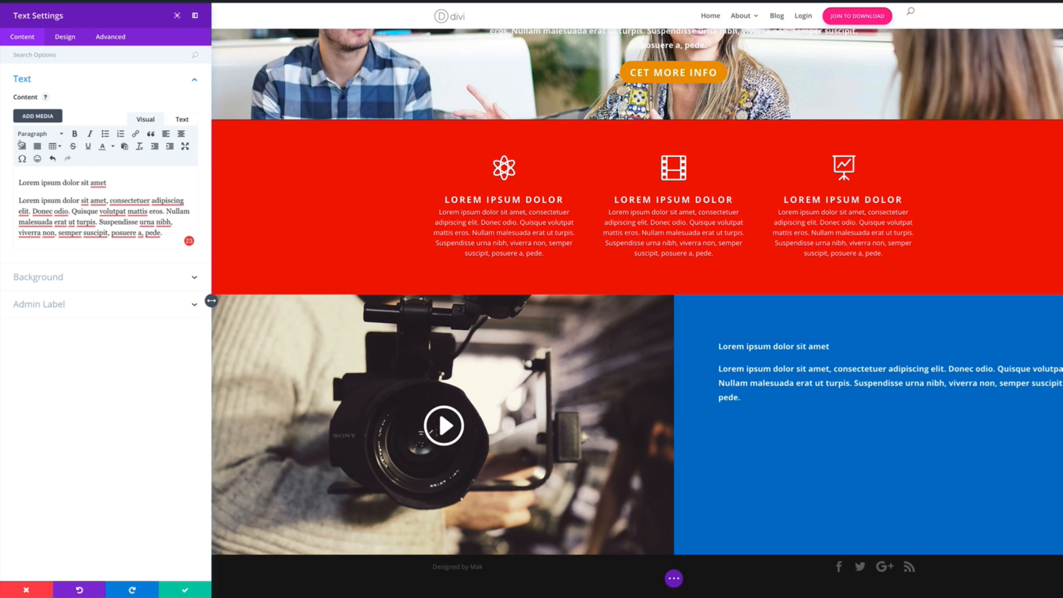
# - Format the line "Lorem ipsum dolor sit amet" above the paragraph as Heading 1
pyautogui.moveTo(107, 183); pyautogui.dragTo(22, 181)
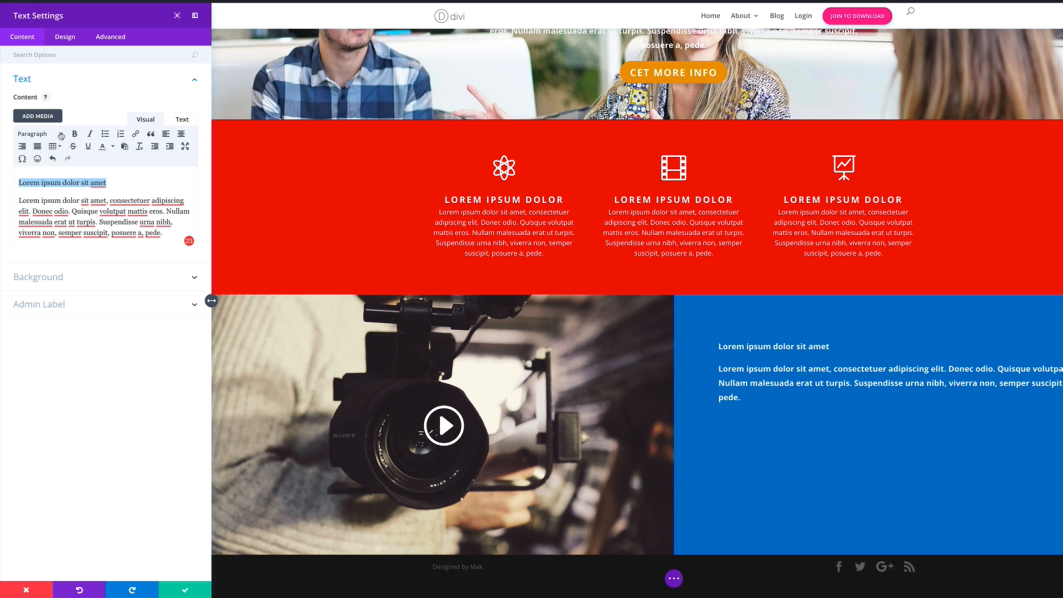
pyautogui.click(61, 135)
pyautogui.click(71, 170)
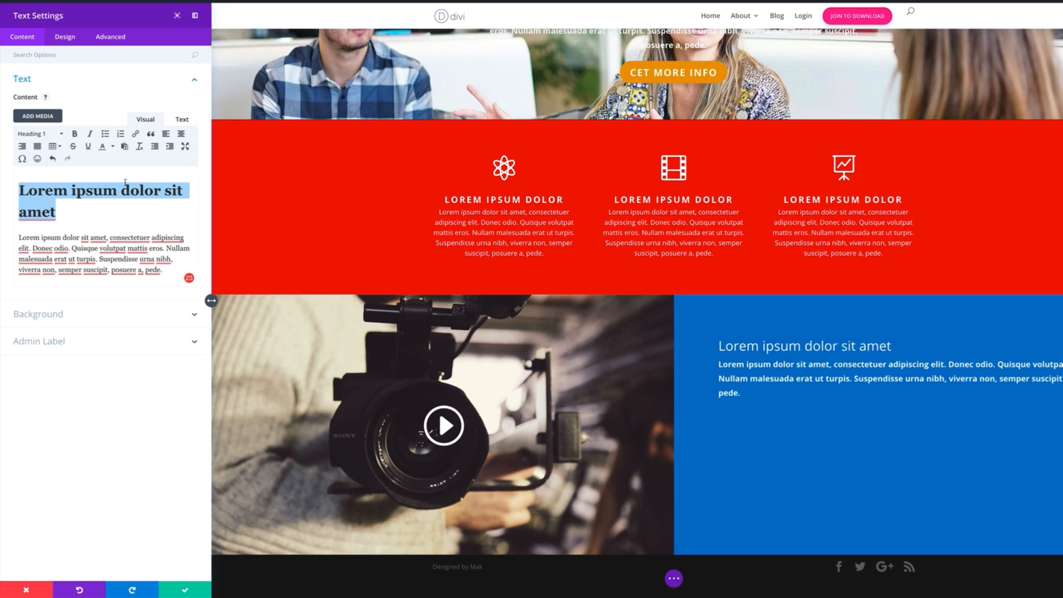
# - Style the Text module's header text as bold, all caps, 36px in size with a 1.3em line height
pyautogui.click(68, 37)
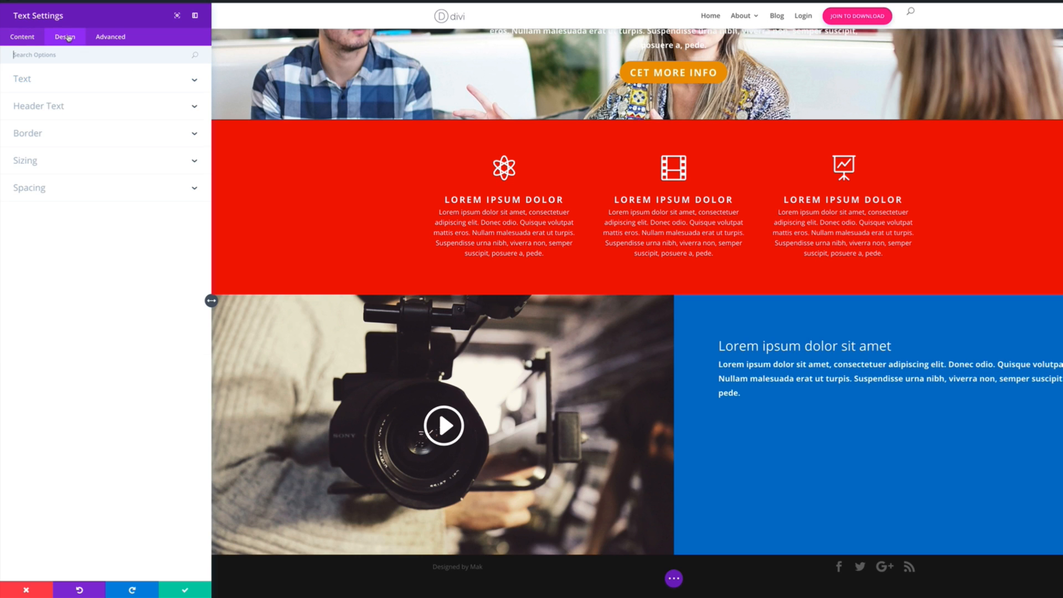
pyautogui.click(62, 106)
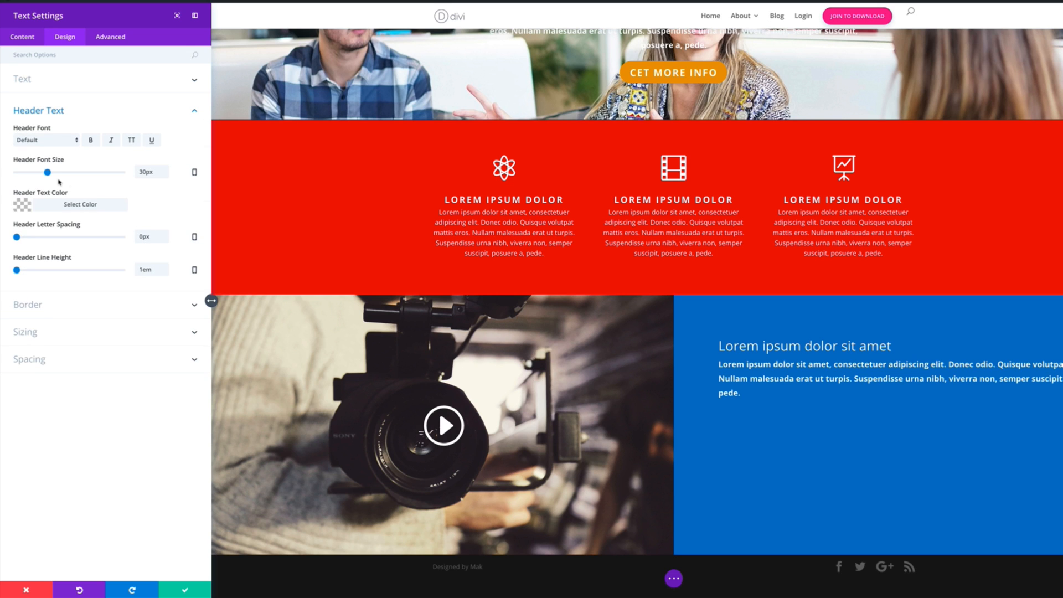
pyautogui.moveTo(49, 174); pyautogui.dragTo(55, 174)
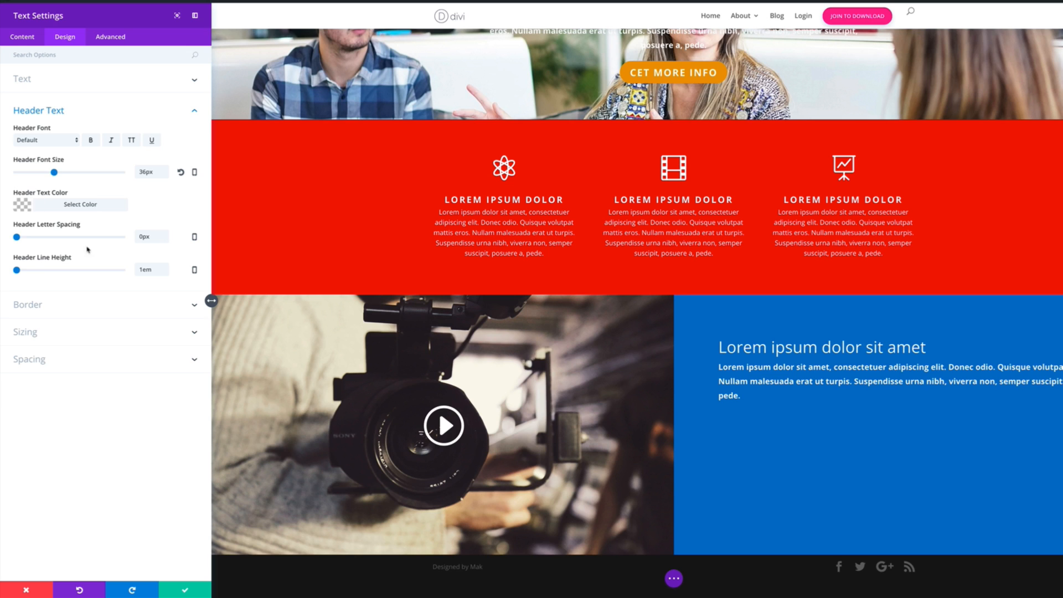
pyautogui.moveTo(17, 271); pyautogui.dragTo(32, 270)
pyautogui.click(92, 141)
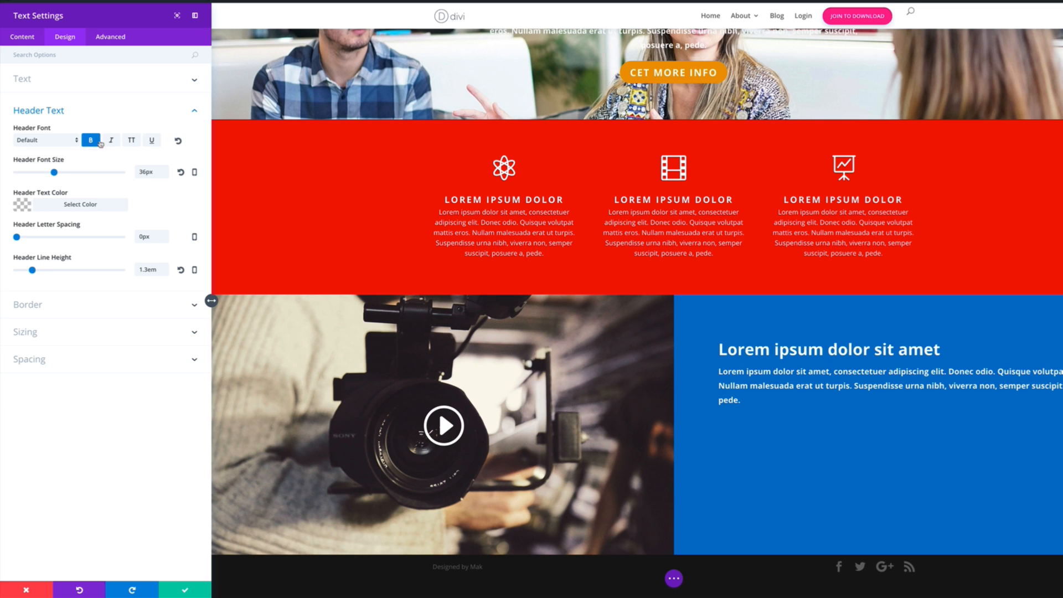
pyautogui.click(131, 141)
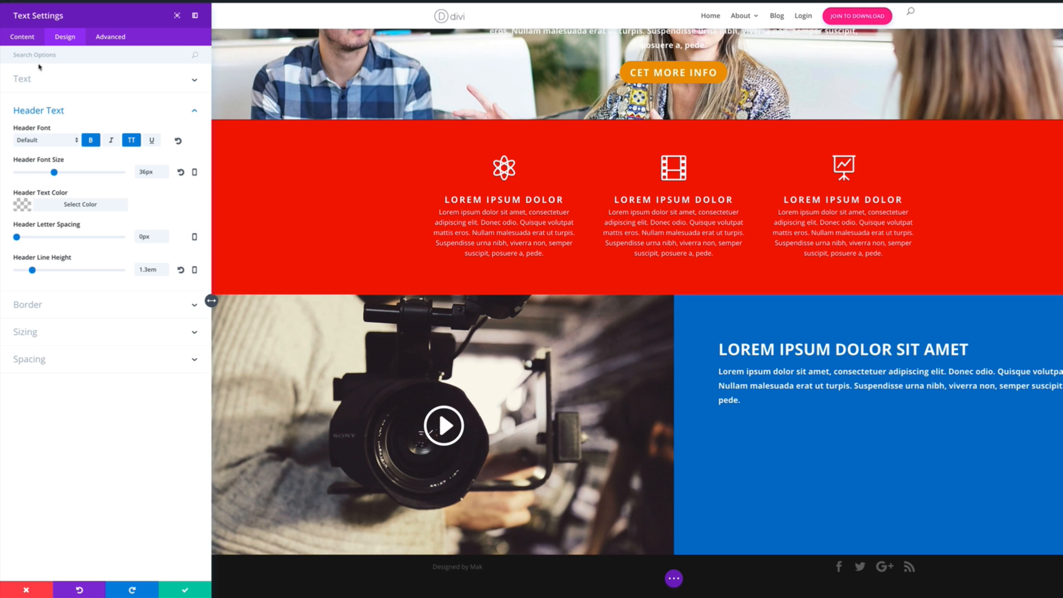
# - Set the Text module's custom right padding to 100px and save the module
pyautogui.click(31, 39)
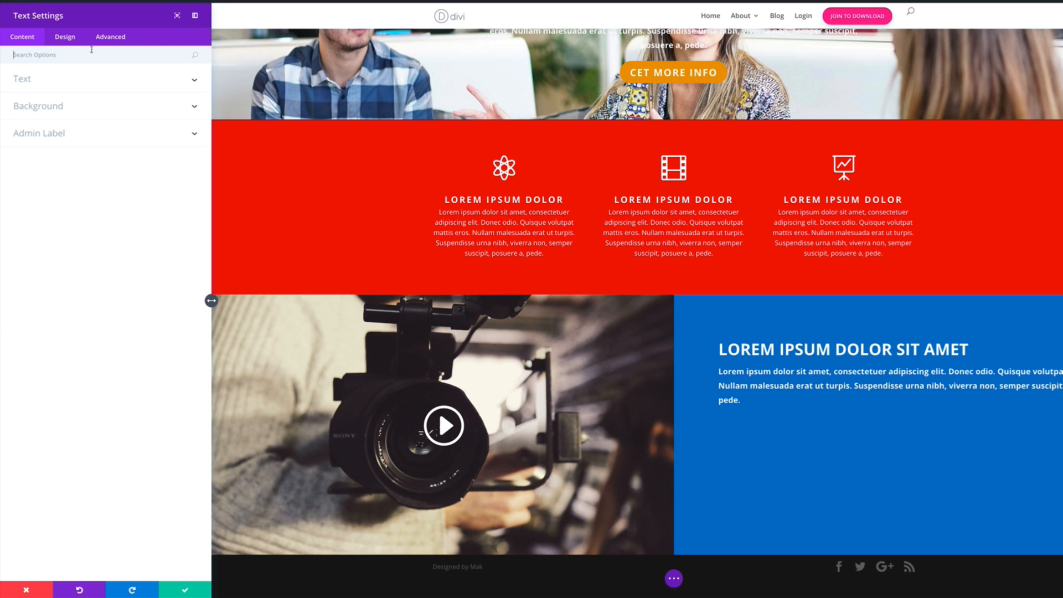
pyautogui.click(69, 40)
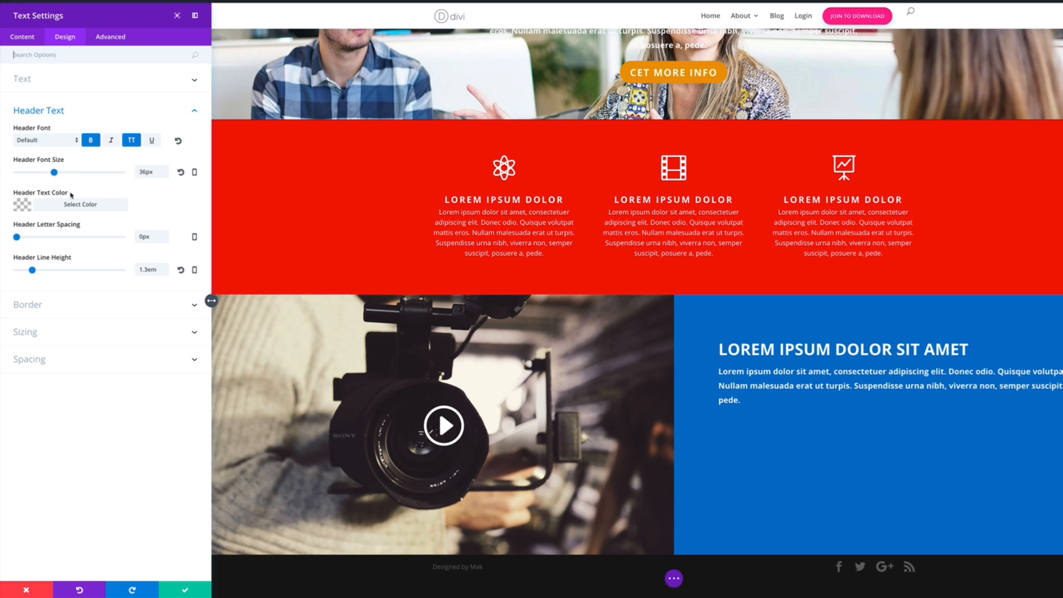
pyautogui.click(44, 363)
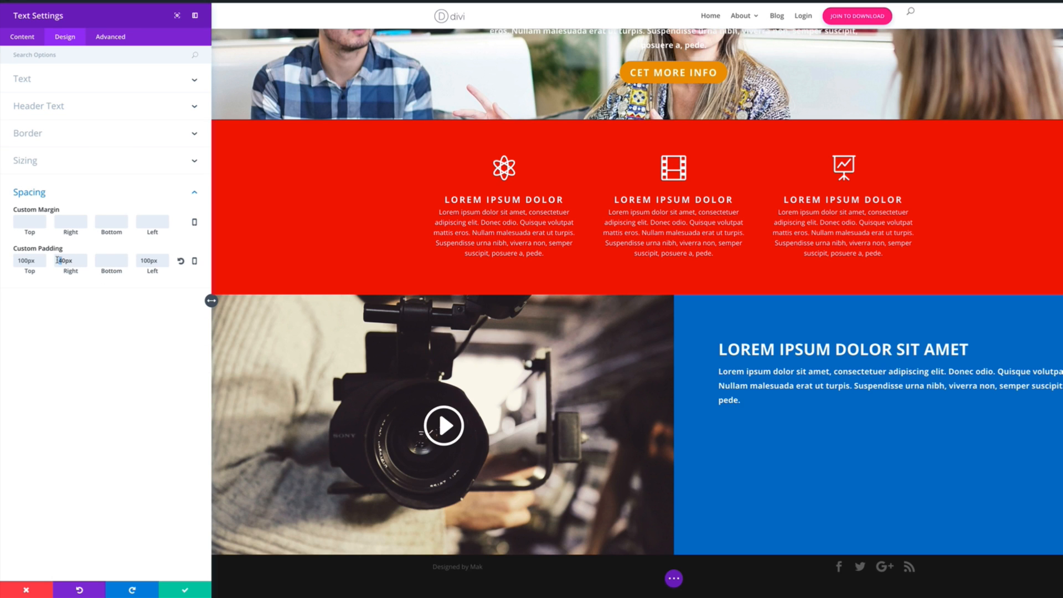
pyautogui.write('10')
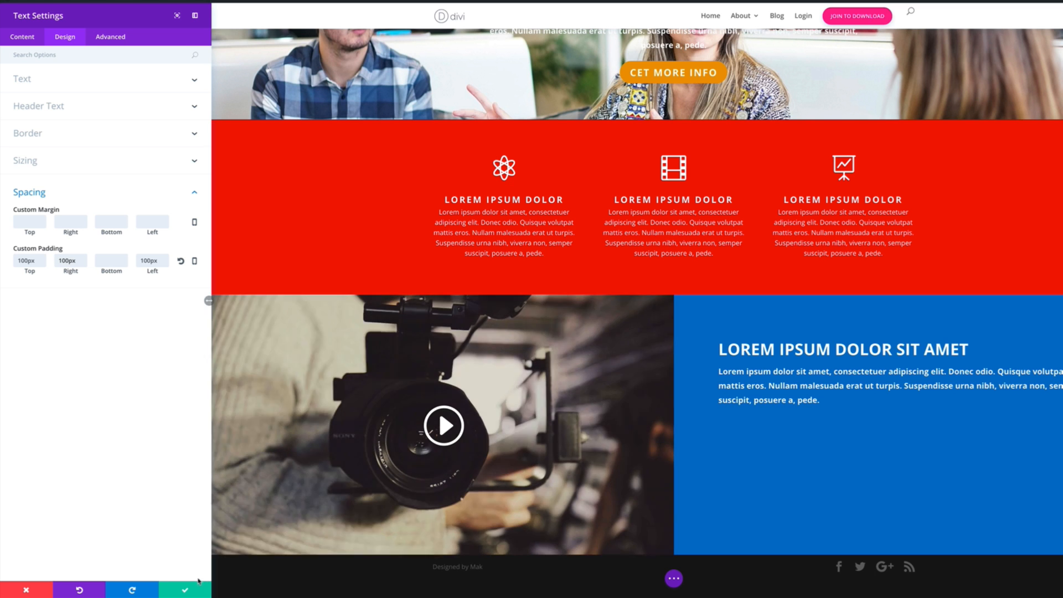
pyautogui.click(185, 591)
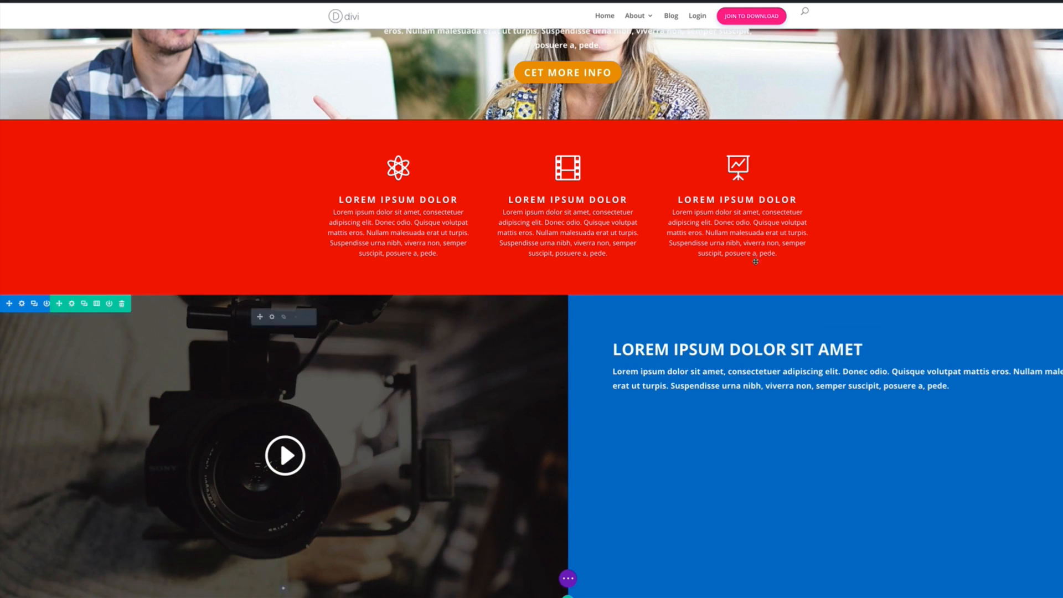
# - Add a regular section with a single-column row below the blue video-and-text section
pyautogui.scroll(2, 982, 180)
pyautogui.scroll(-2, 982, 180)
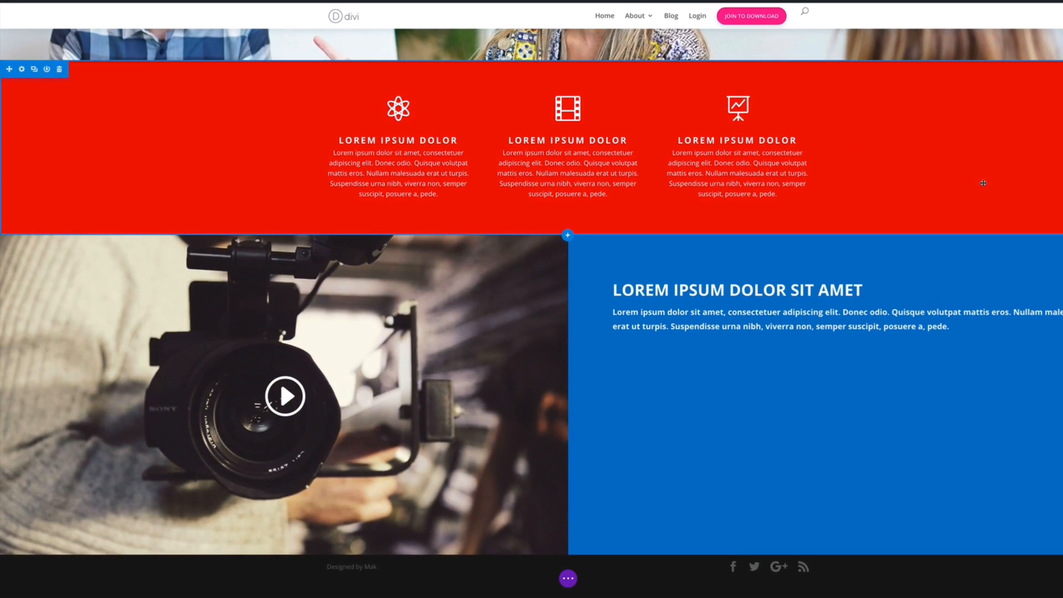
pyautogui.scroll(3, 982, 182)
pyautogui.scroll(-2, 982, 183)
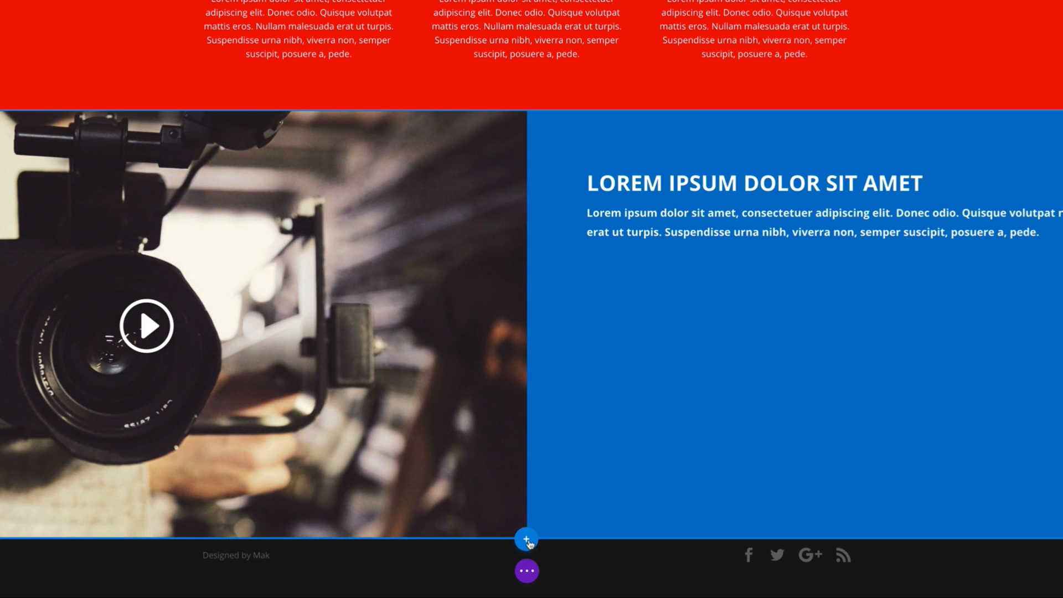
pyautogui.click(527, 541)
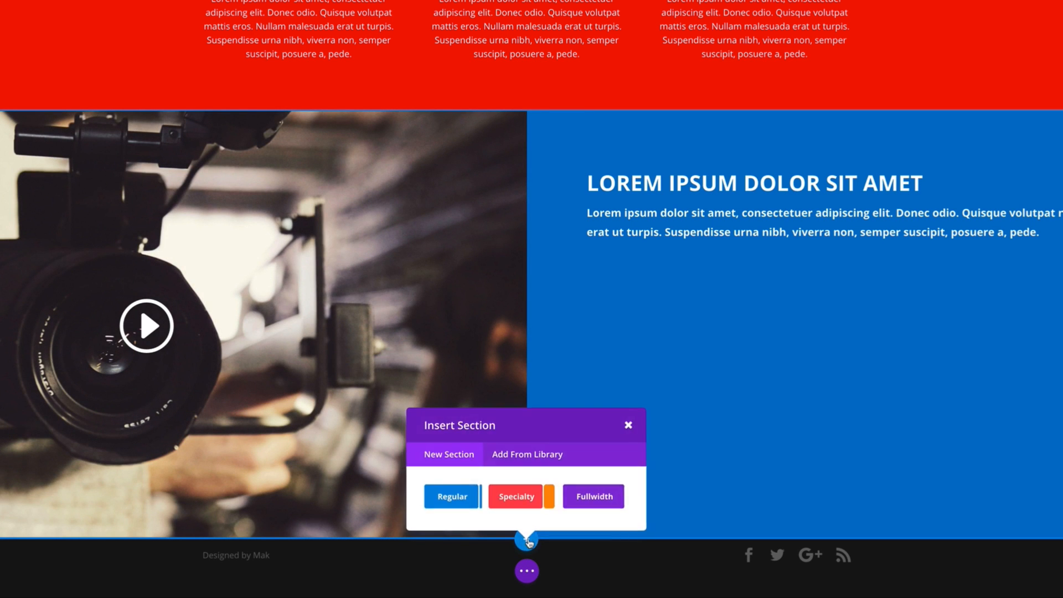
pyautogui.click(459, 505)
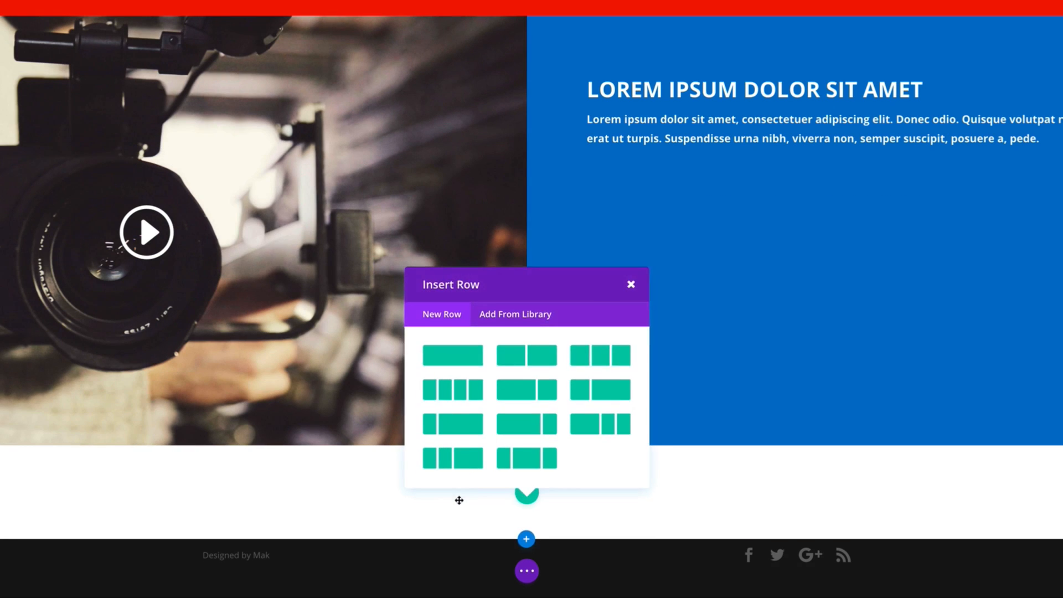
pyautogui.click(471, 360)
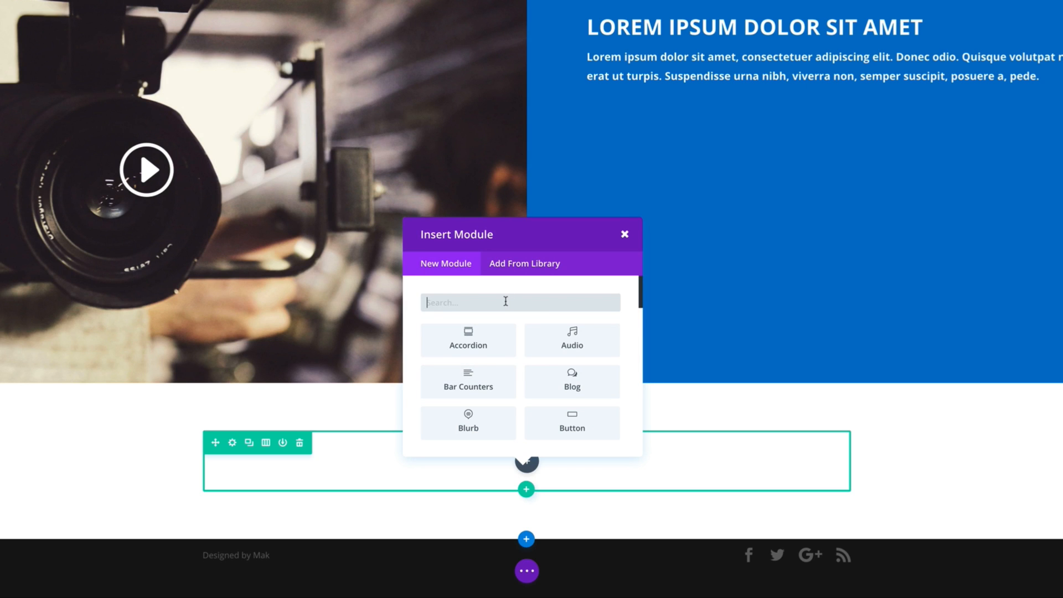
# - Insert a Blog module into the new row and set its posts number to 3
pyautogui.write('blog')
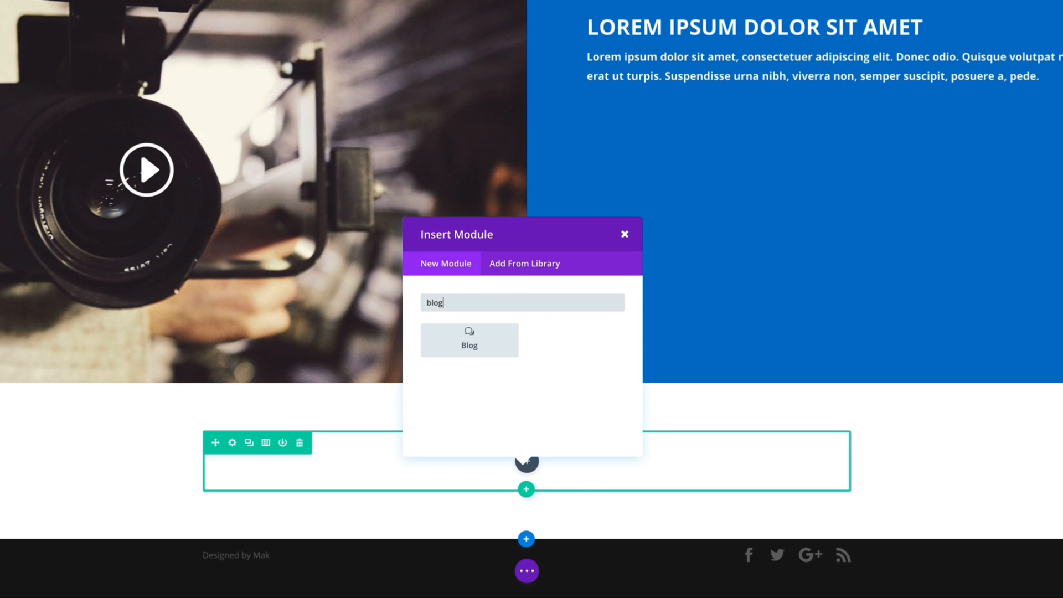
pyautogui.click(502, 338)
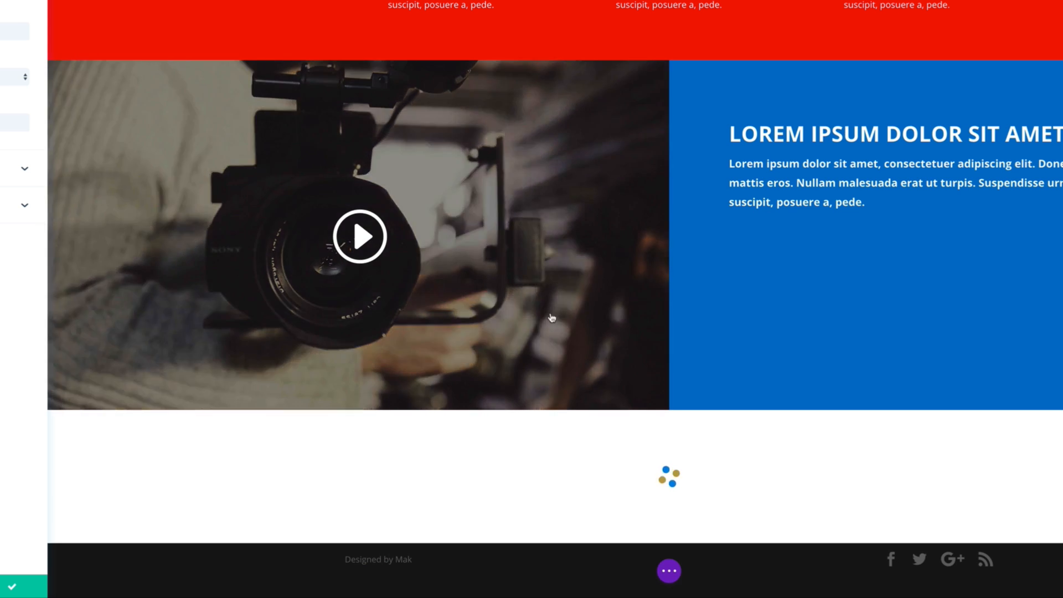
pyautogui.scroll(-1, 552, 319)
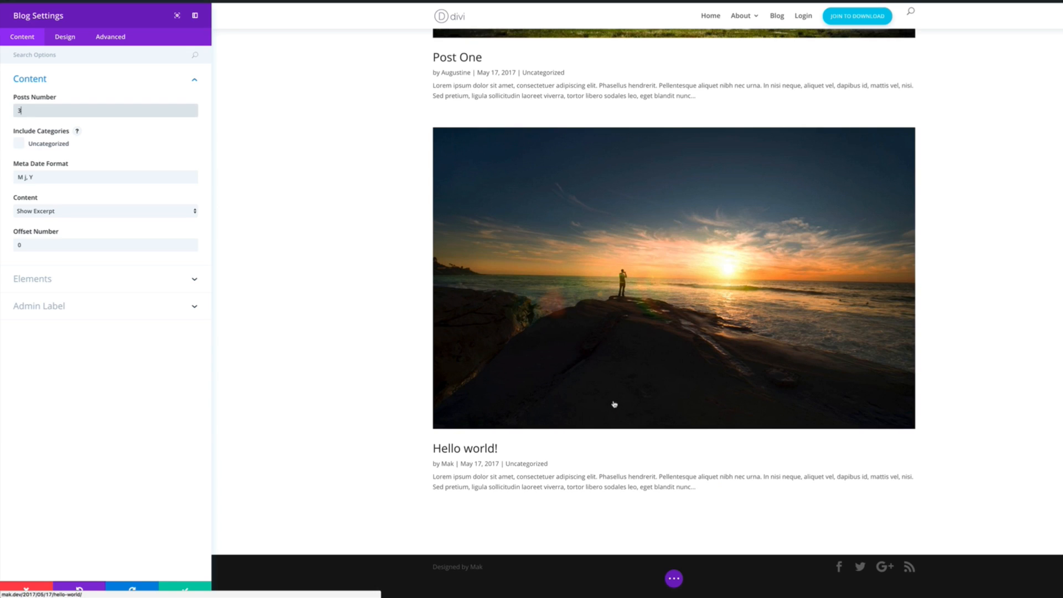
pyautogui.scroll(10, 614, 403)
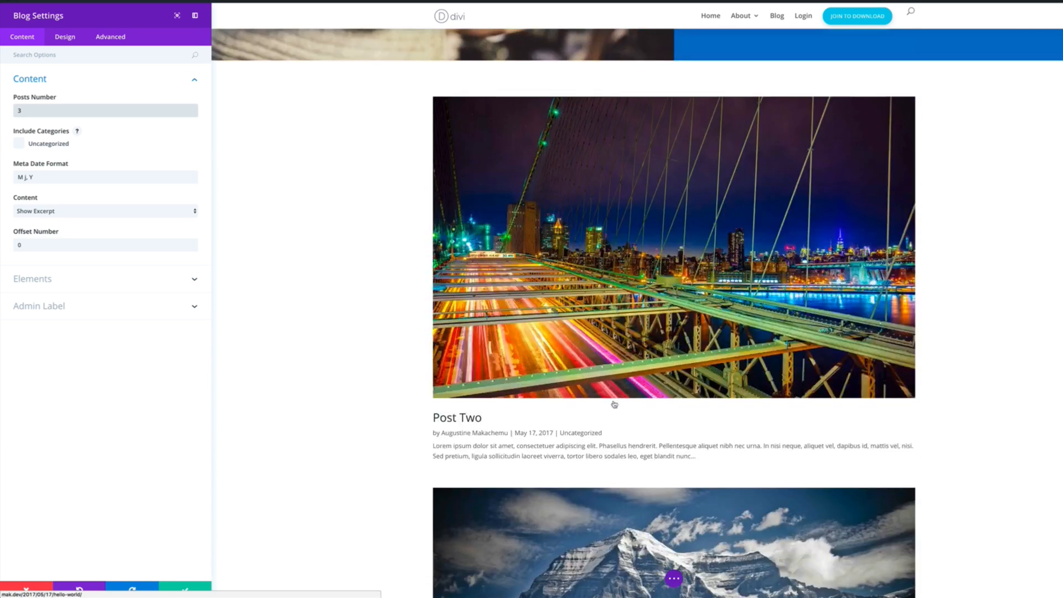
pyautogui.scroll(-3, 614, 404)
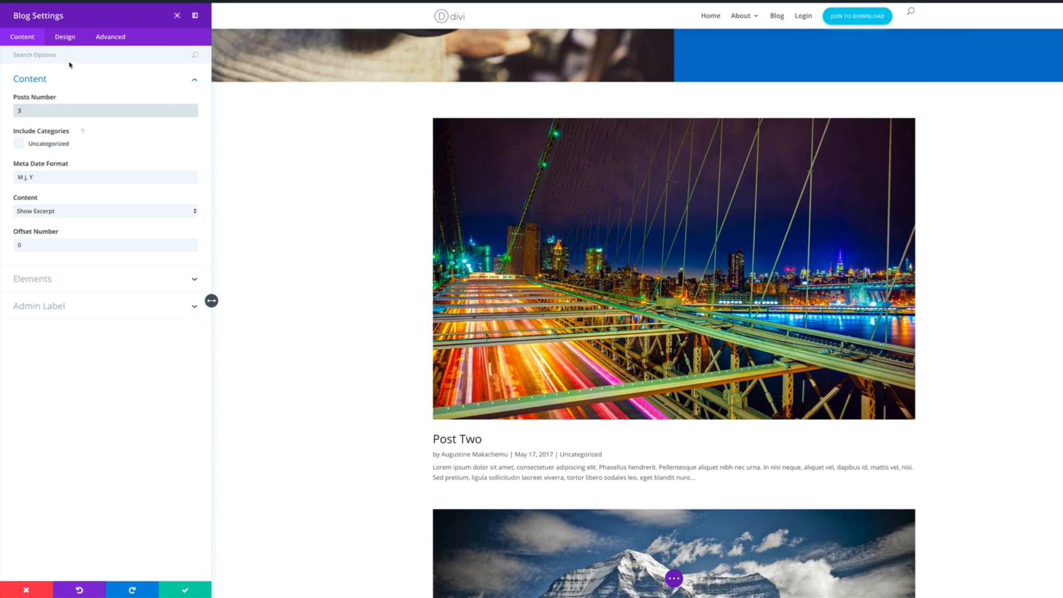
# - Switch the Blog module's layout to Grid and save the module
pyautogui.click(64, 38)
pyautogui.click(49, 82)
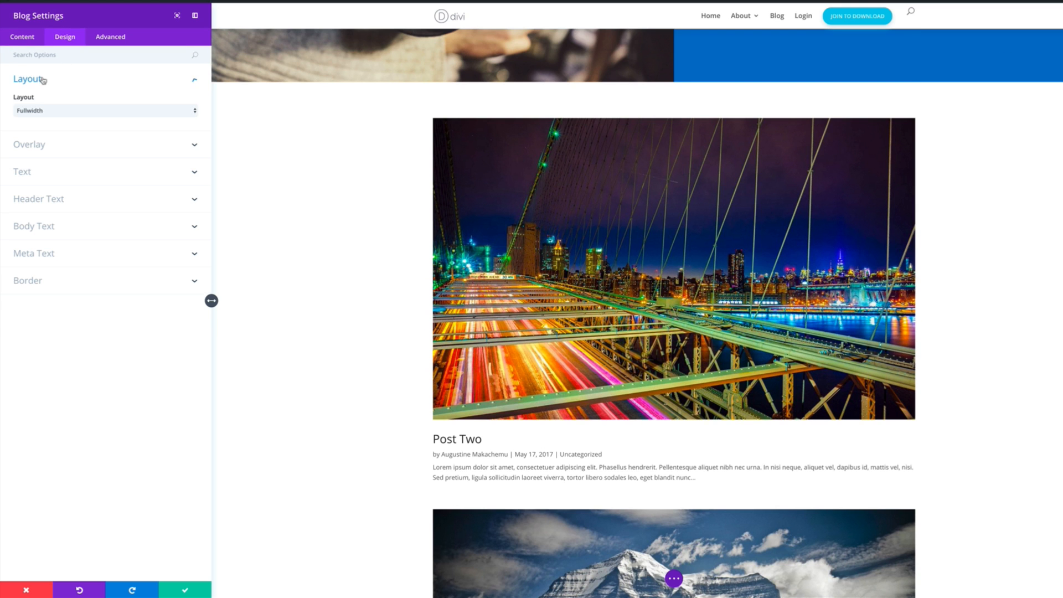
pyautogui.click(44, 110)
pyautogui.click(45, 118)
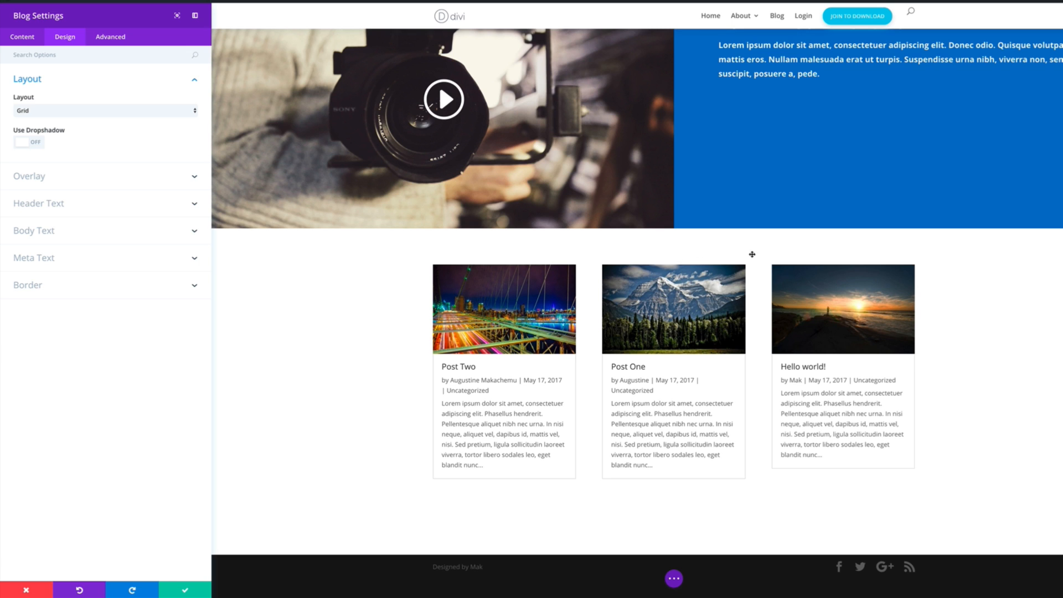
pyautogui.click(186, 590)
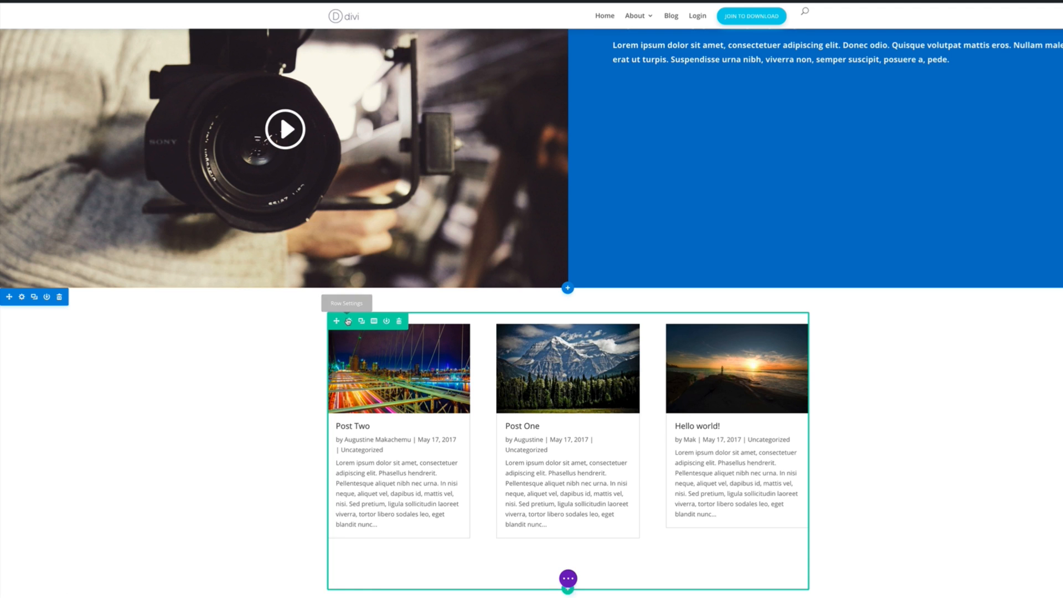
# - Add a single-column row below the blog posts and insert a Text module in it
pyautogui.scroll(-2, 567, 548)
pyautogui.click(567, 530)
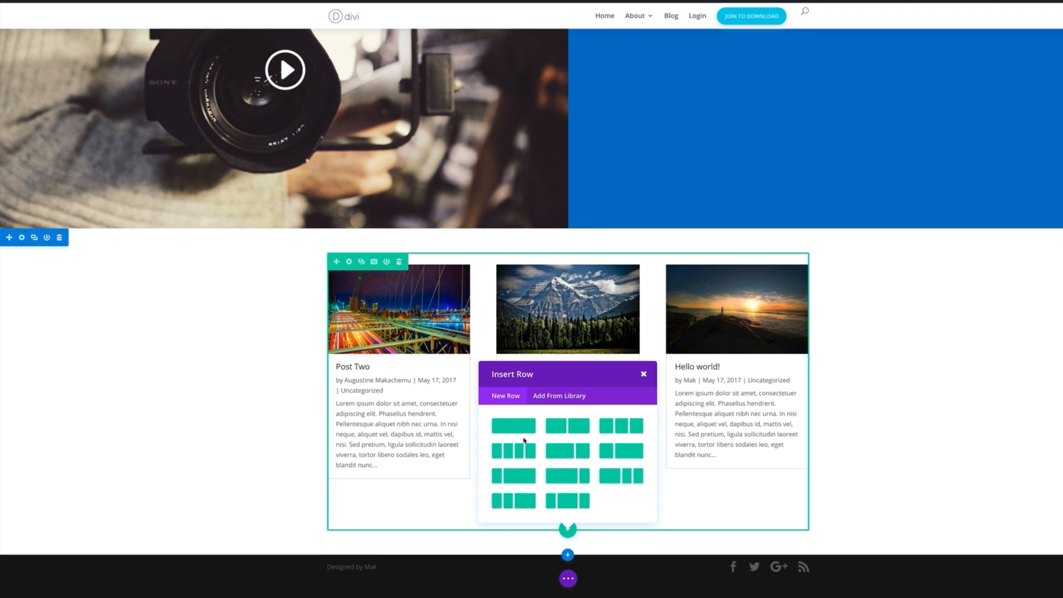
pyautogui.click(513, 424)
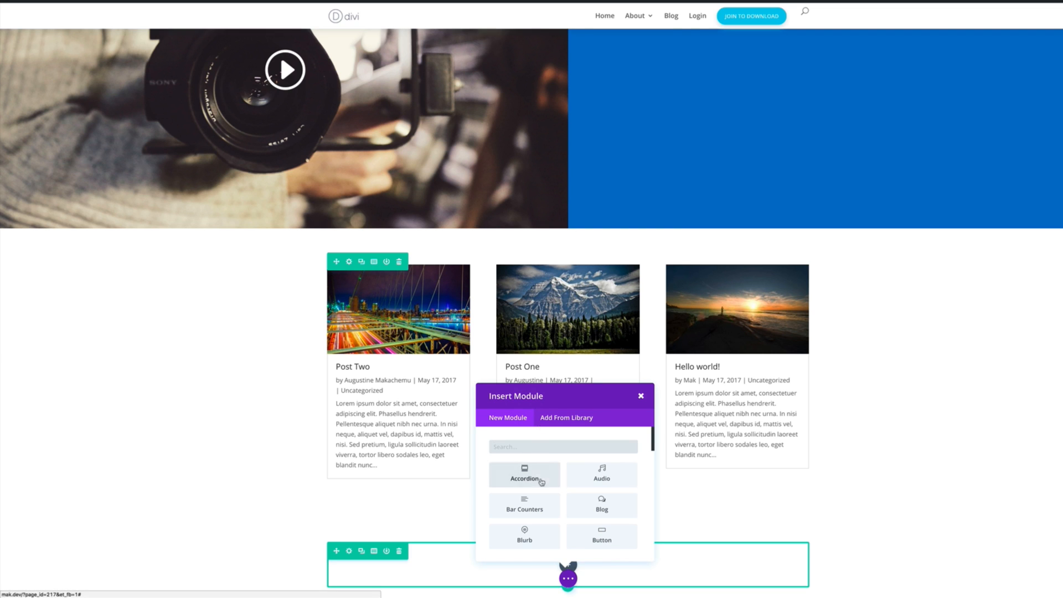
pyautogui.write('text')
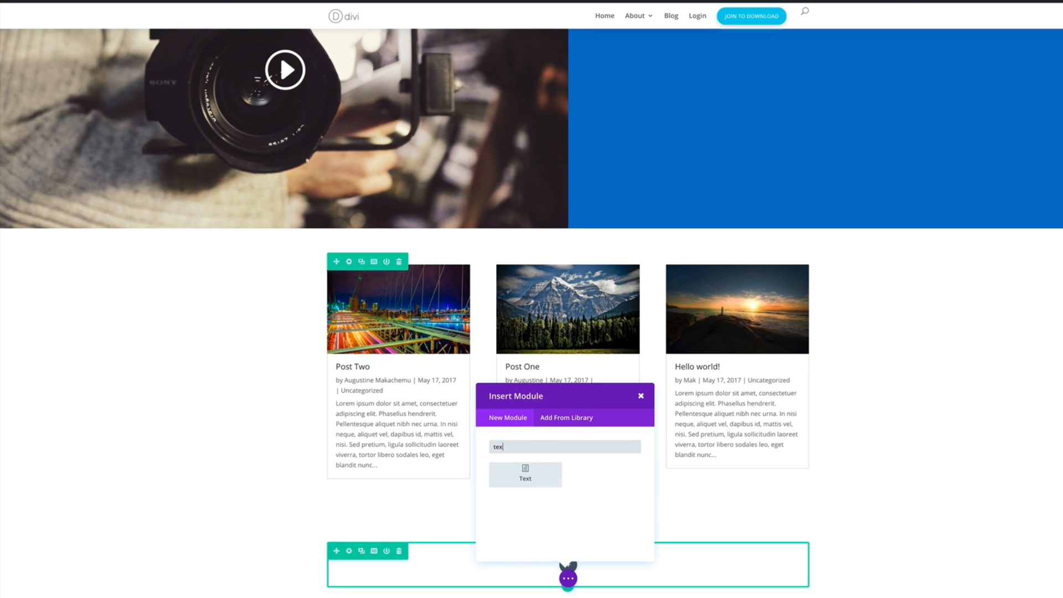
pyautogui.click(524, 475)
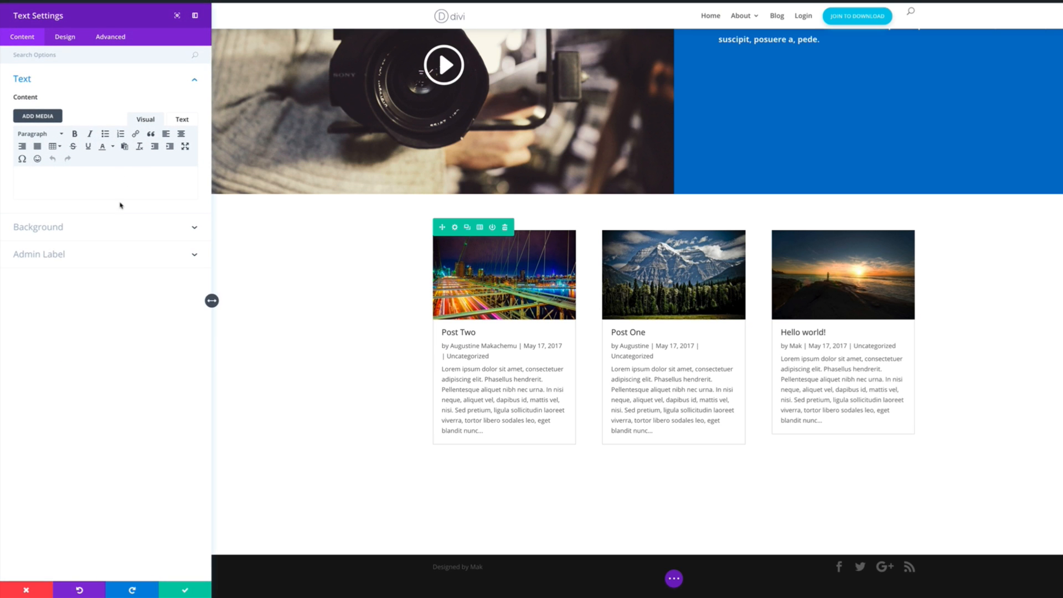
# - Enter "blog" as the Text module's content and format it as Heading 1
pyautogui.click(111, 179)
pyautogui.write('blog')
pyautogui.doubleClick(39, 180)
pyautogui.click(62, 136)
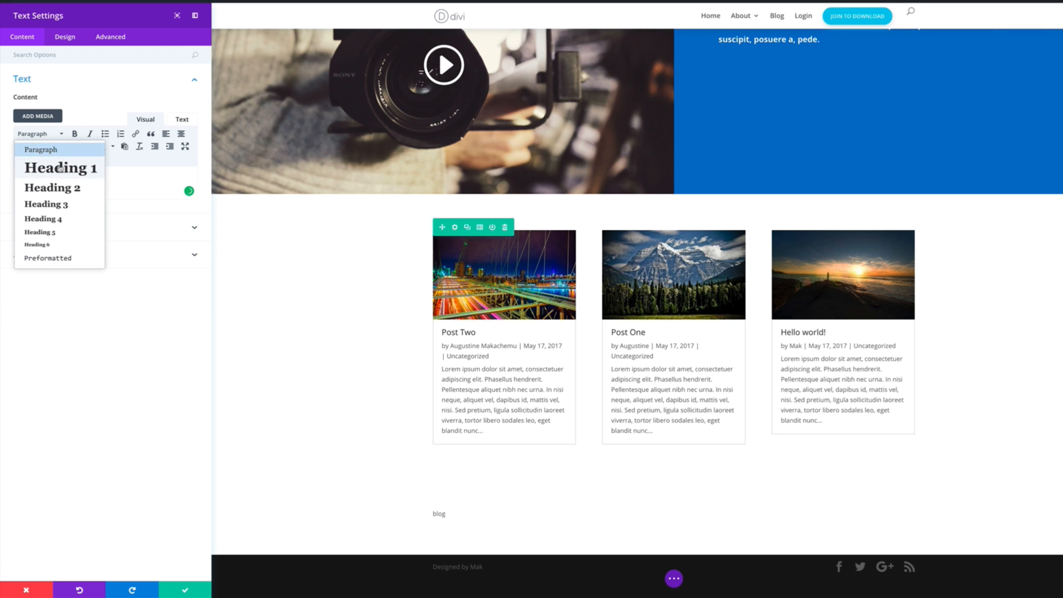
pyautogui.click(60, 169)
# - Style the blog heading's header text as bold, all caps and 39px in size
pyautogui.click(65, 37)
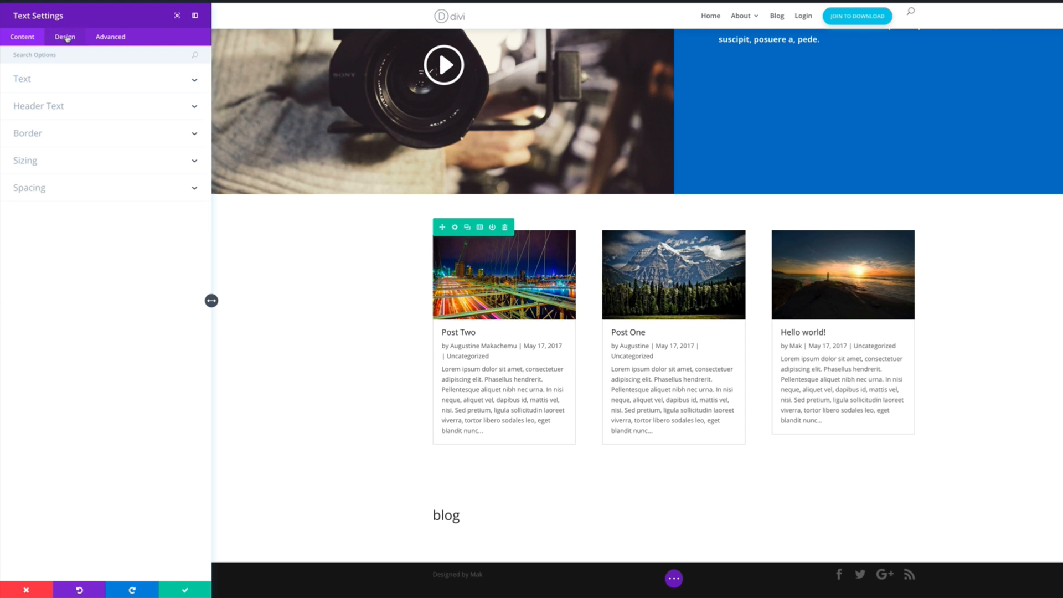
pyautogui.click(45, 108)
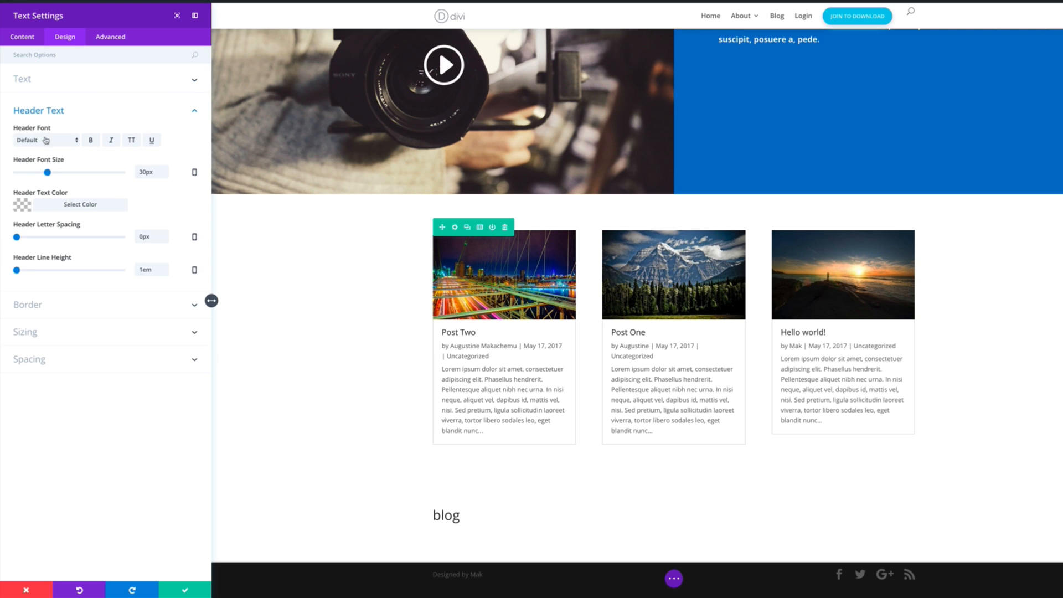
pyautogui.click(92, 141)
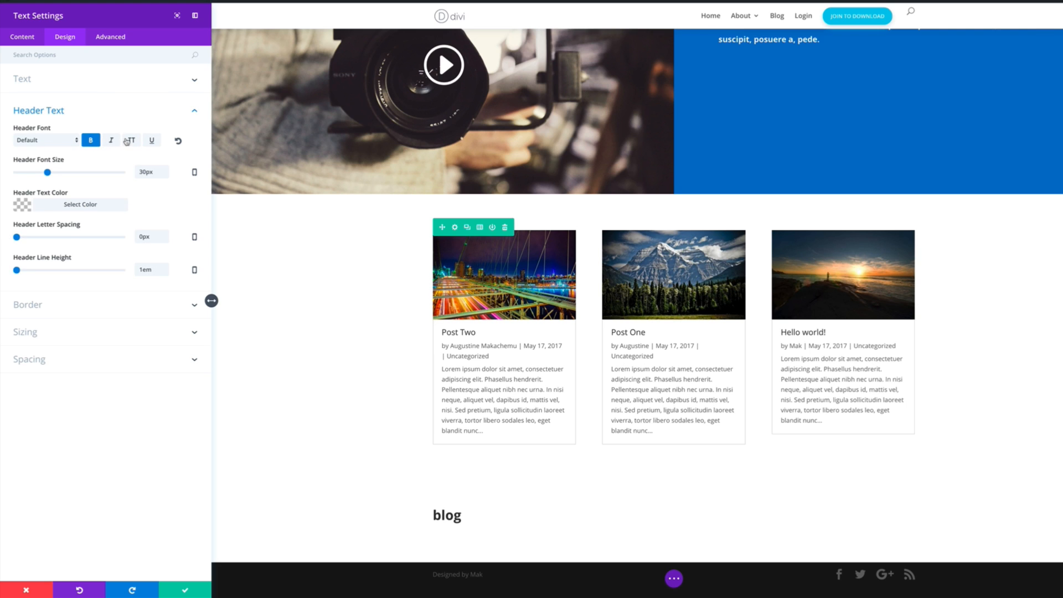
pyautogui.click(130, 141)
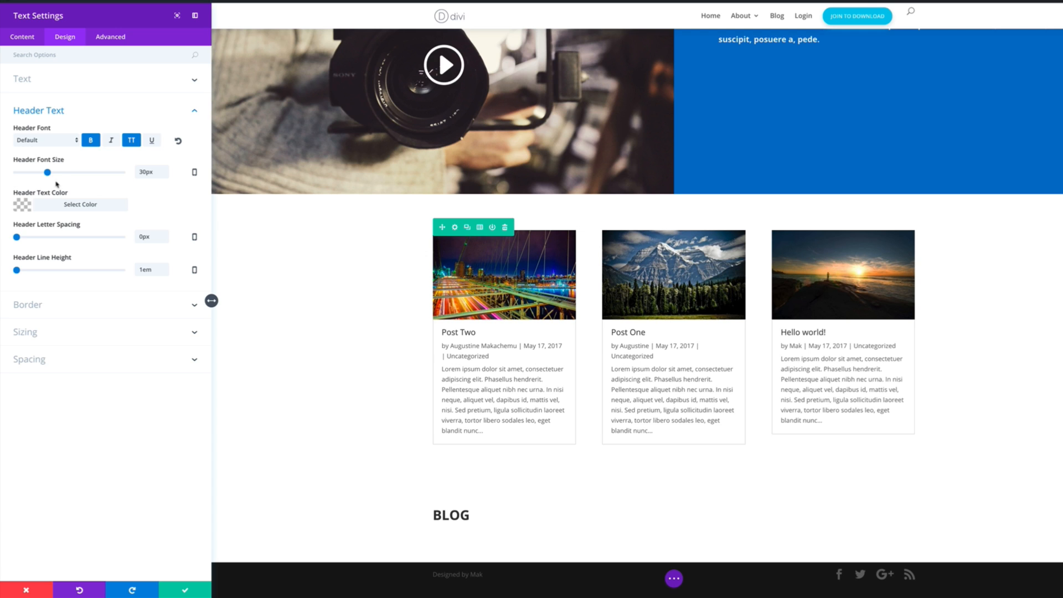
pyautogui.moveTo(49, 173); pyautogui.dragTo(57, 172)
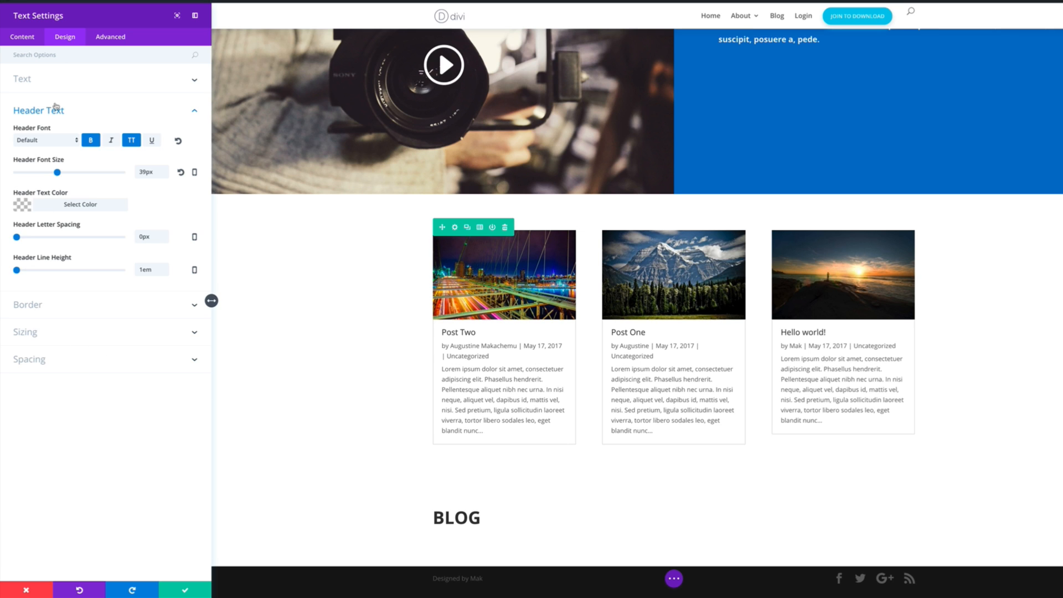
# - Center the blog heading in the Text module's content and save the module
pyautogui.click(23, 39)
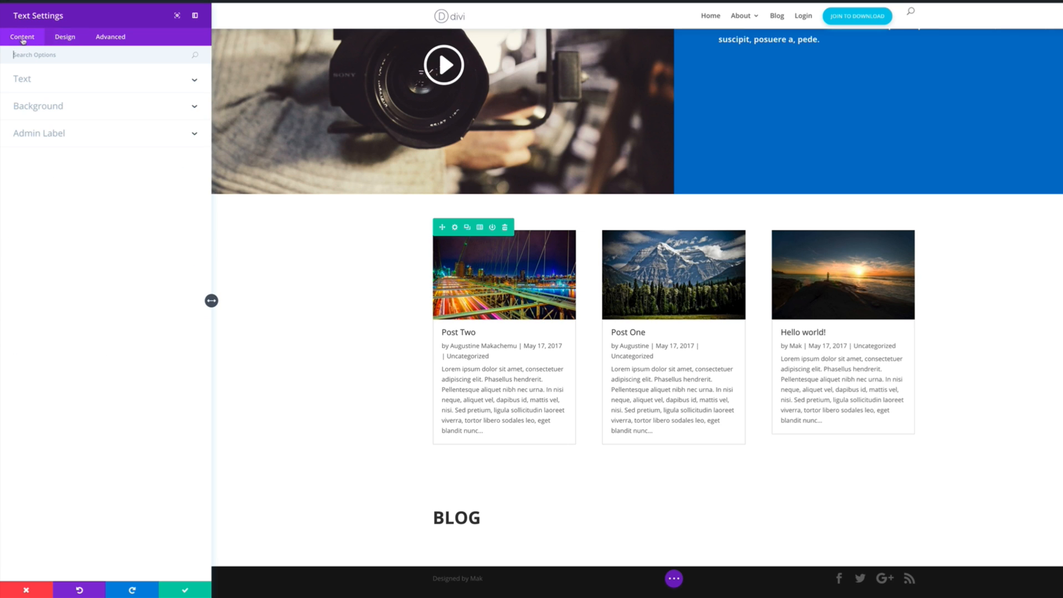
pyautogui.click(29, 79)
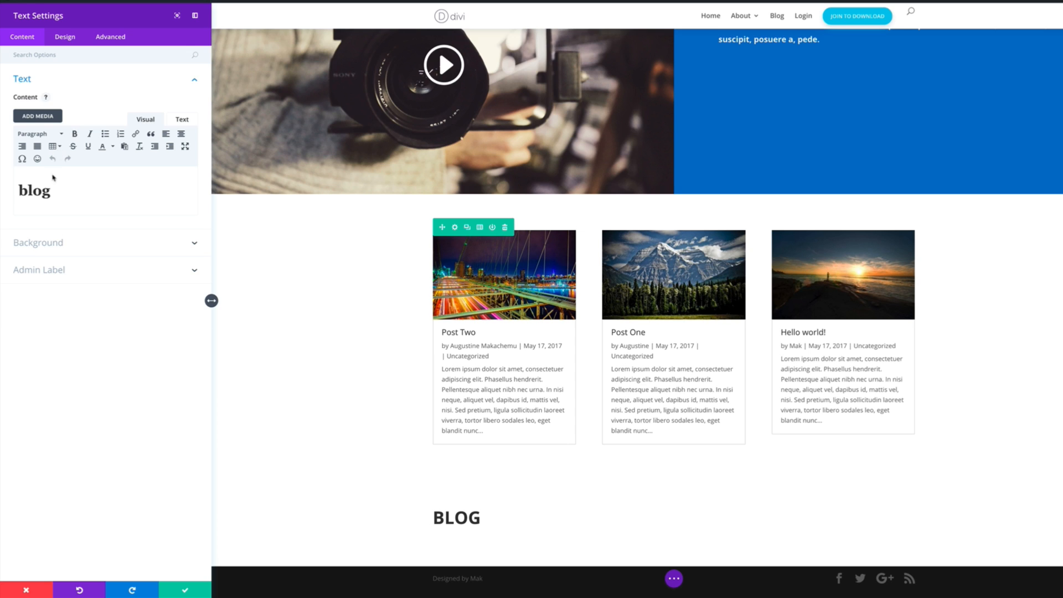
pyautogui.doubleClick(53, 193)
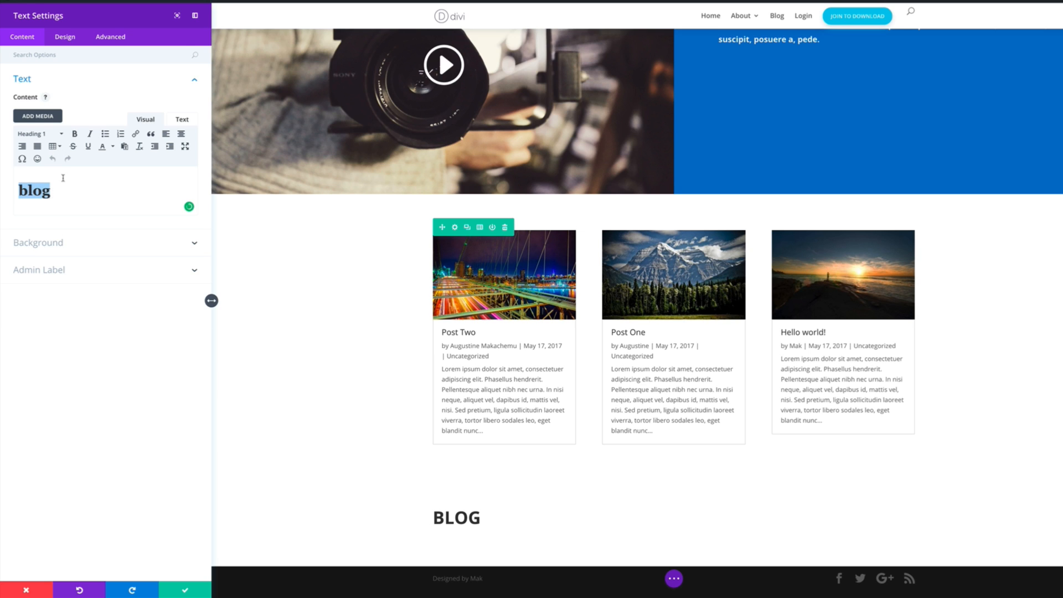
pyautogui.click(181, 134)
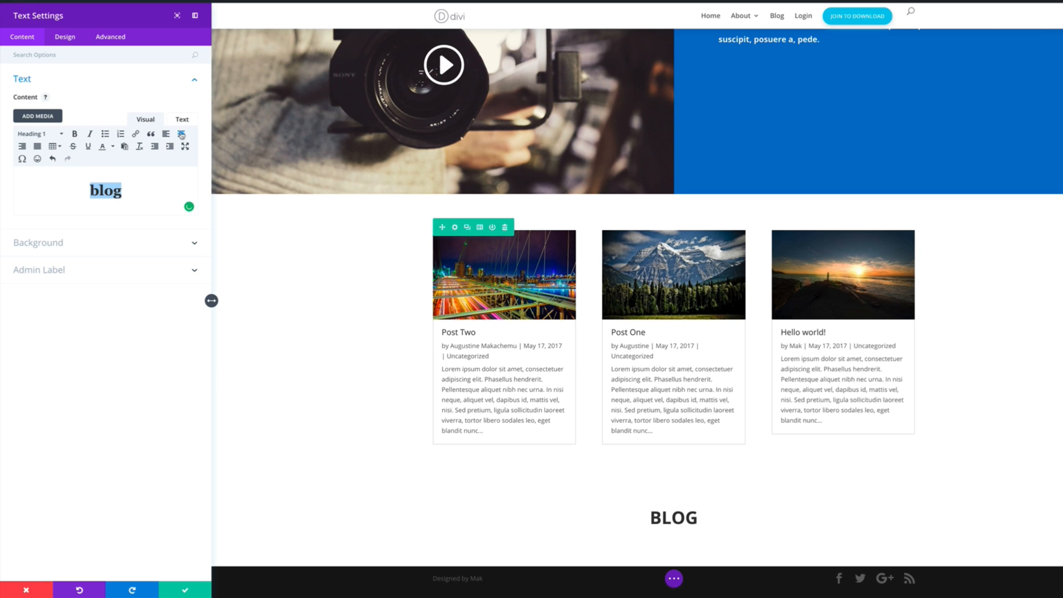
pyautogui.click(186, 590)
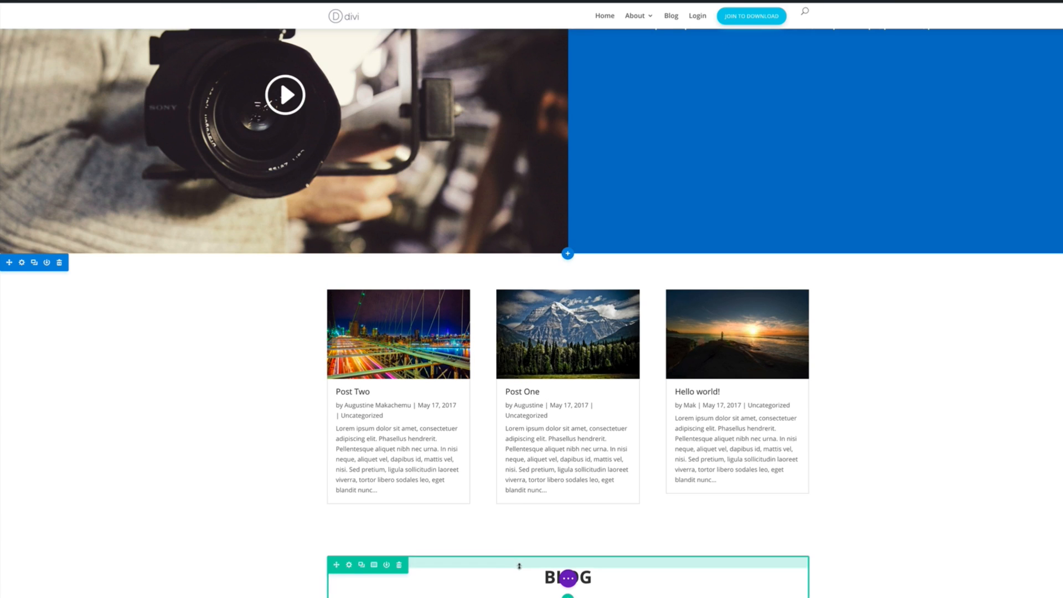
# - Move the row containing the blog heading above the row of blog posts
pyautogui.moveTo(336, 563); pyautogui.dragTo(359, 301)
pyautogui.scroll(-2, 259, 393)
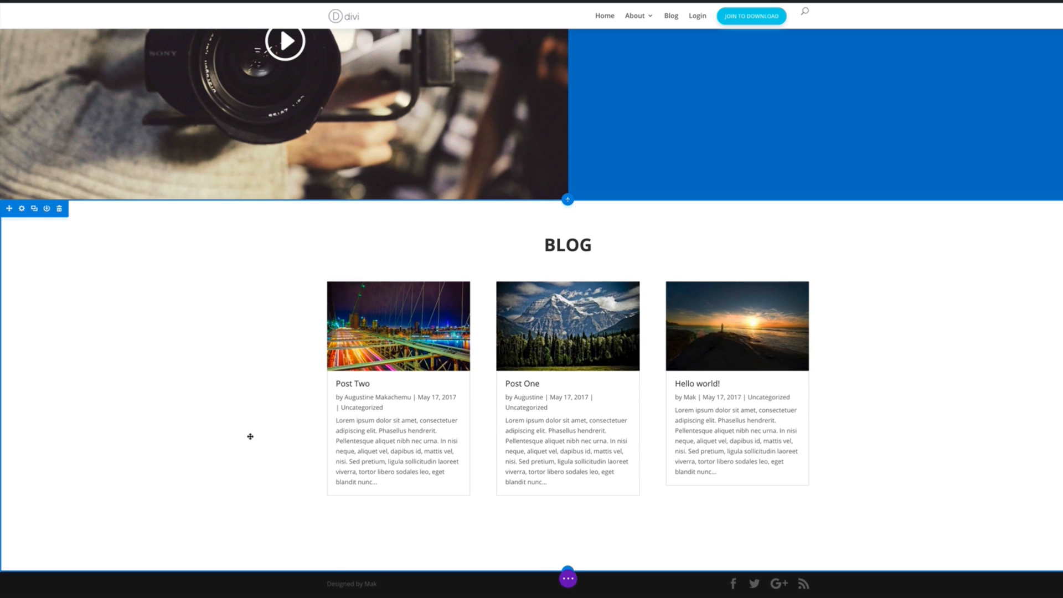
# - Set the custom top padding of the red three-blurb section to 100px
pyautogui.scroll(7, 250, 436)
pyautogui.scroll(3, 251, 439)
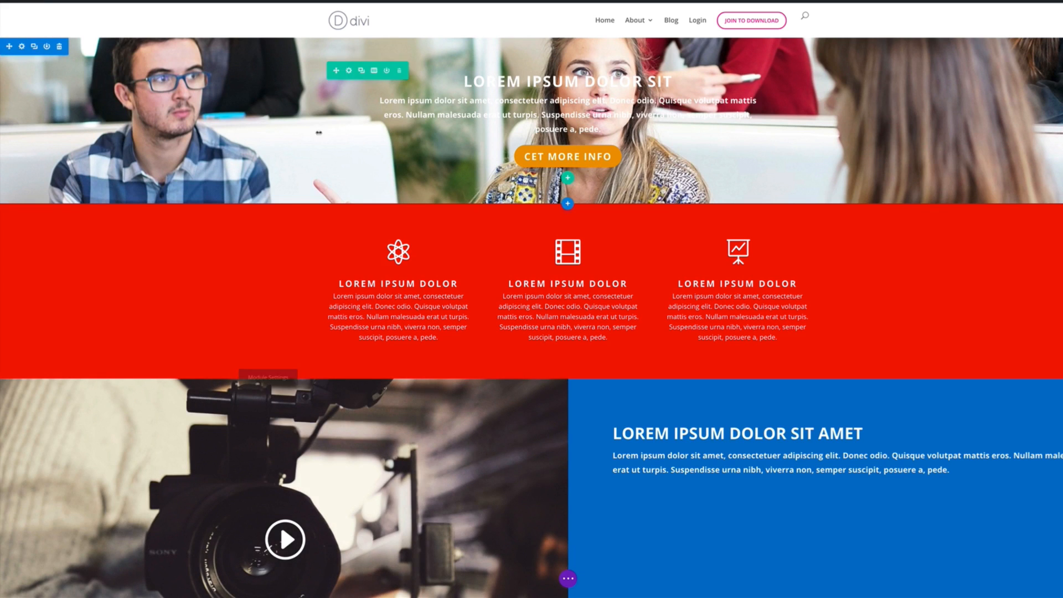
pyautogui.moveTo(382, 250)
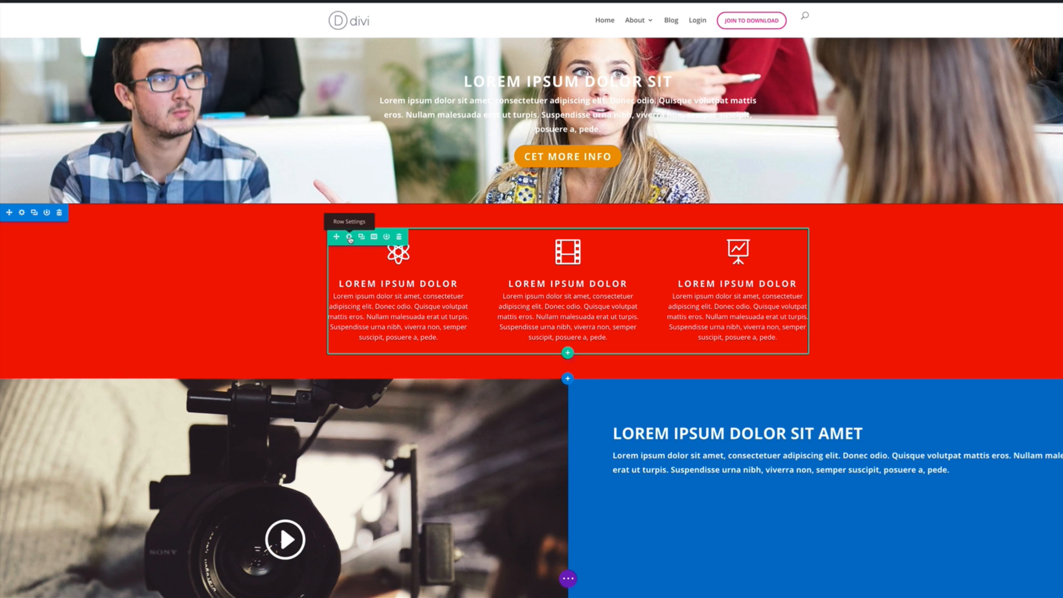
pyautogui.click(22, 213)
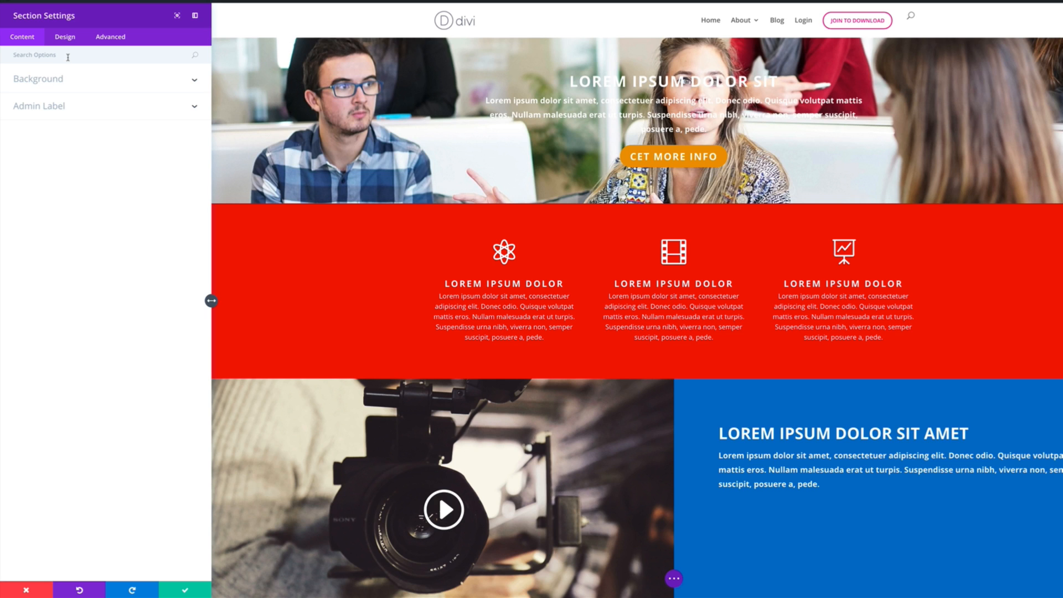
pyautogui.write('Pa')
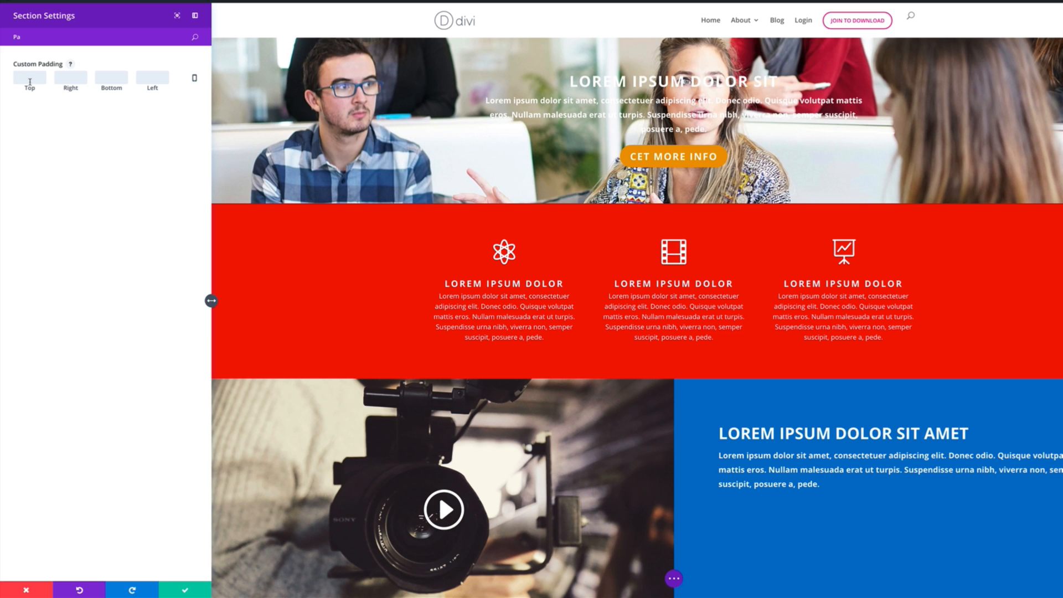
pyautogui.write('60')
pyautogui.click(38, 155)
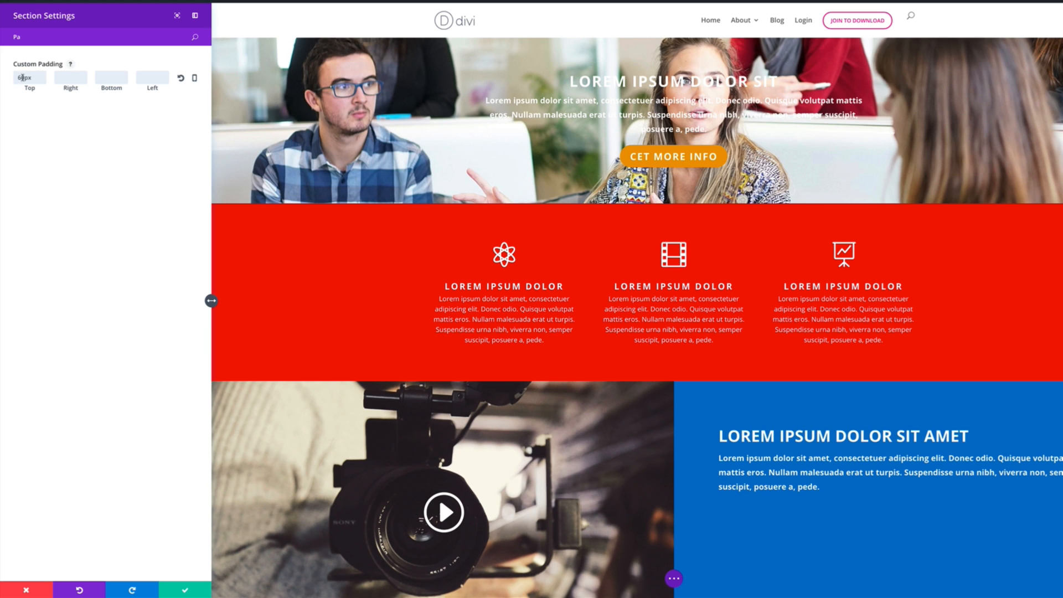
pyautogui.moveTo(20, 77); pyautogui.dragTo(9, 77)
pyautogui.write('10')
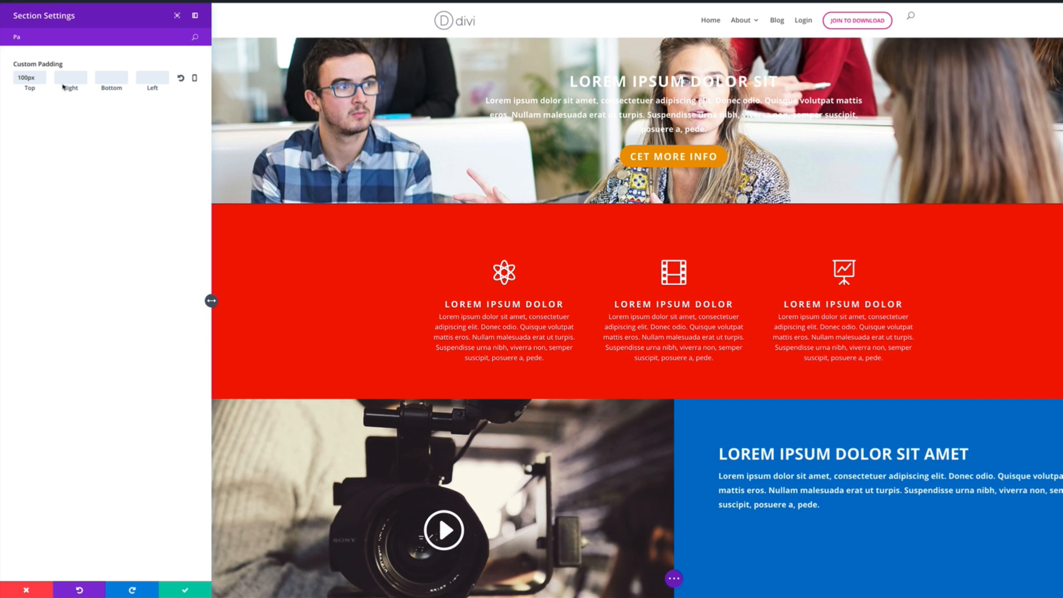
# - Set the custom bottom padding of the red three-blurb section to 100px and save the section
pyautogui.click(115, 74)
pyautogui.write('100')
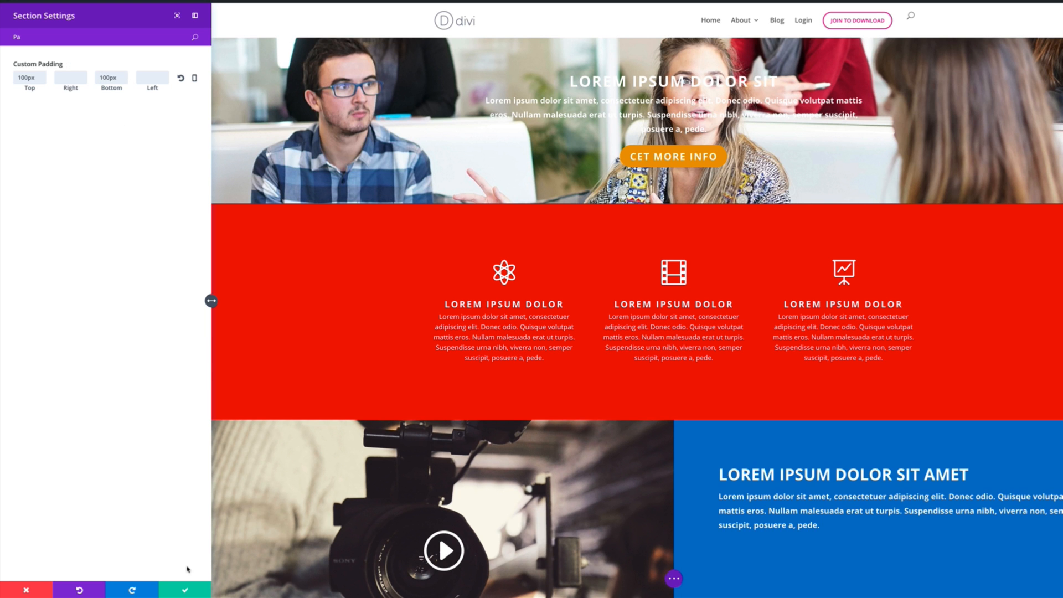
pyautogui.click(185, 591)
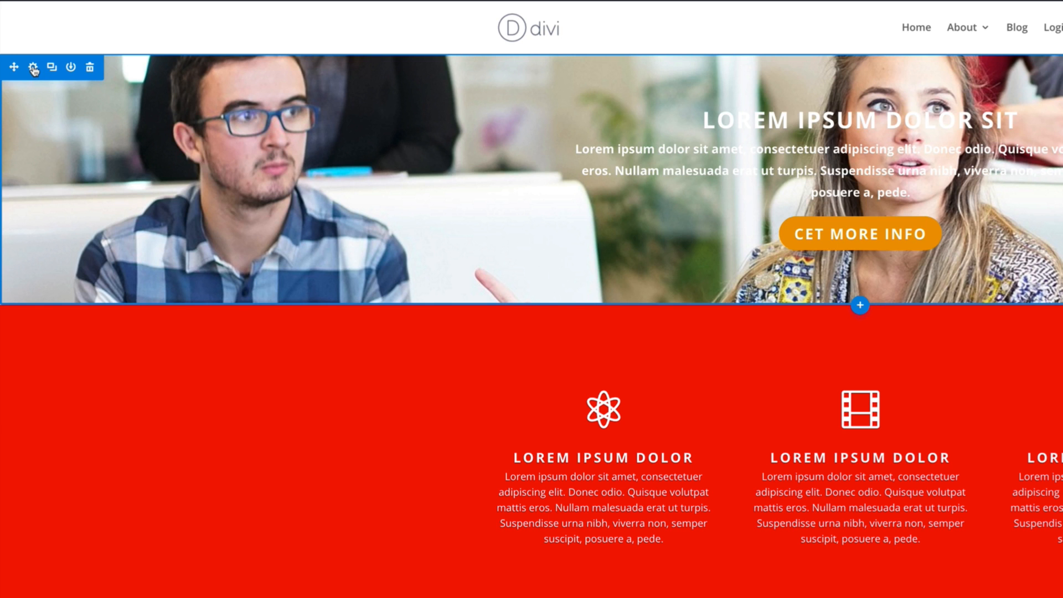
# - Add a blue-to-yellow (#edf000) linear background gradient to the hero section and turn its direction to run diagonally
pyautogui.click(33, 68)
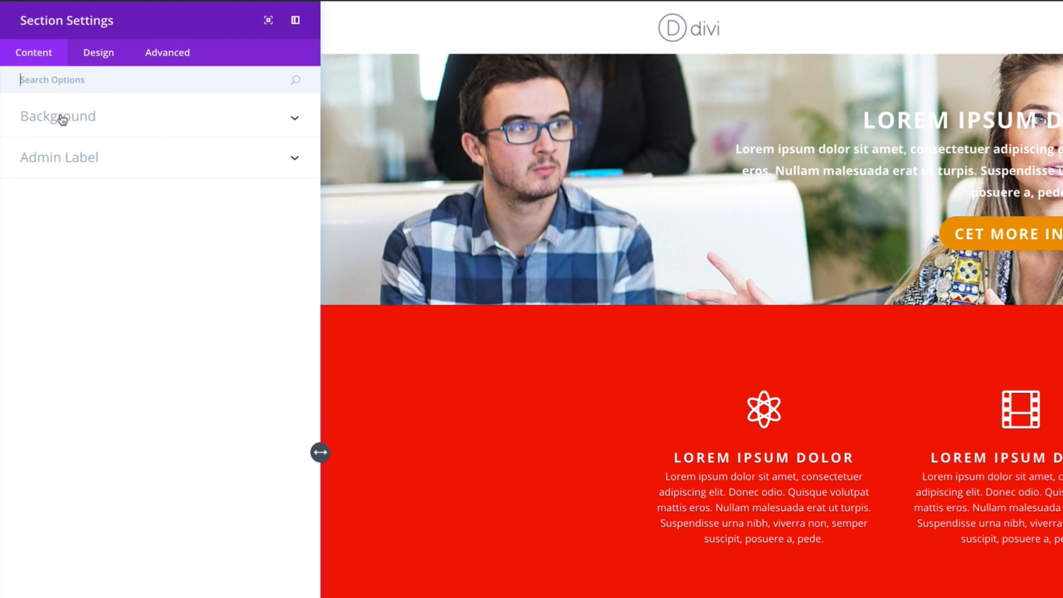
pyautogui.click(60, 117)
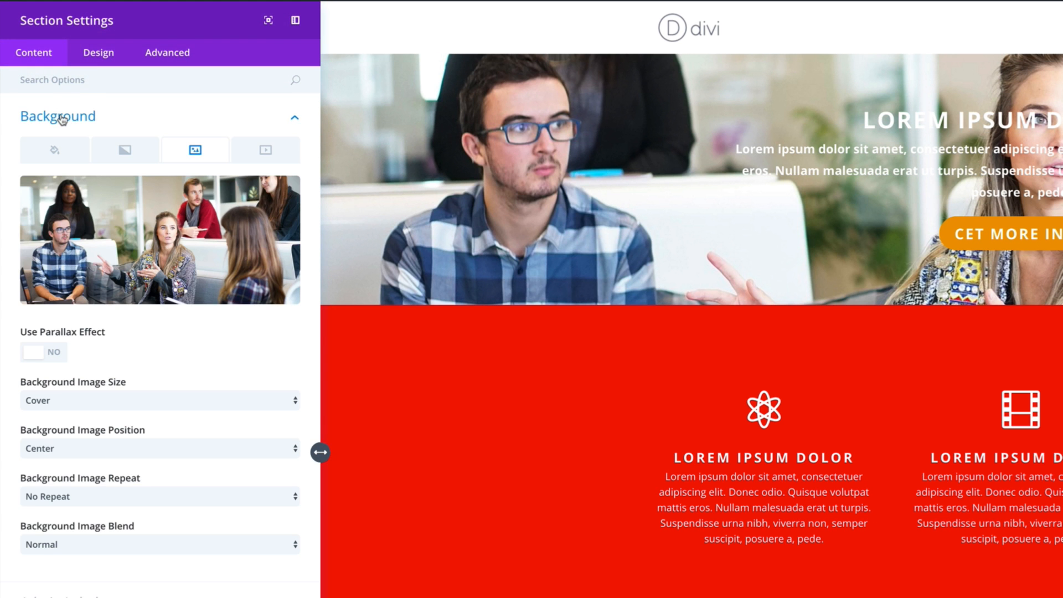
pyautogui.click(132, 152)
pyautogui.click(159, 238)
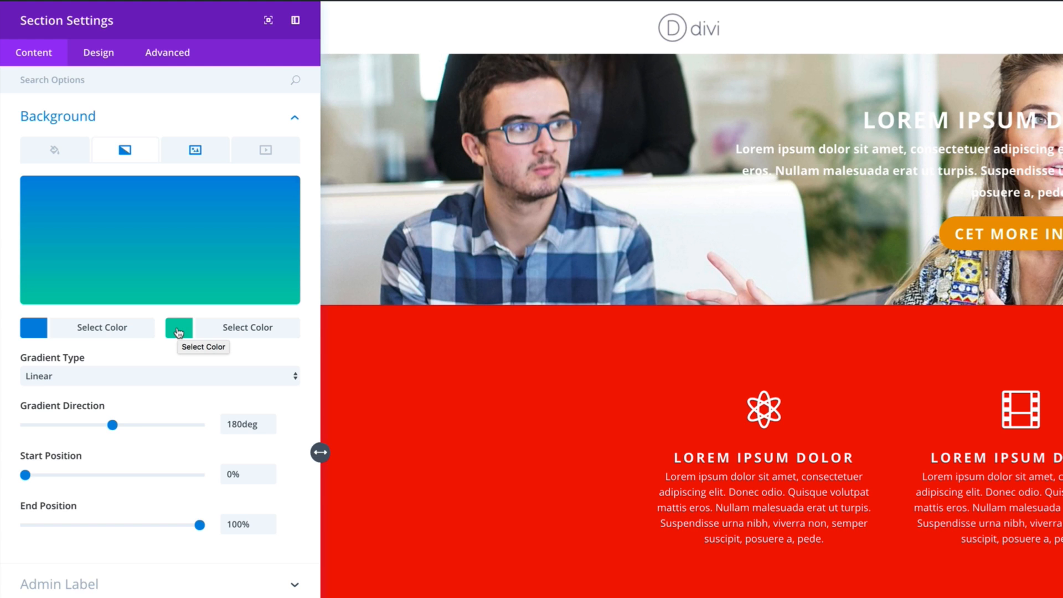
pyautogui.click(178, 332)
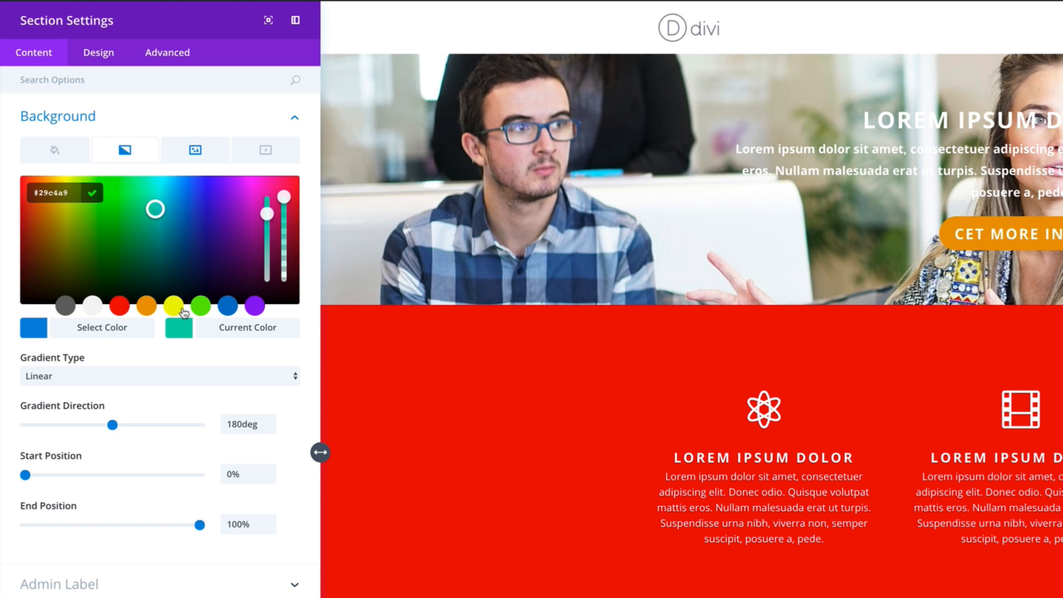
pyautogui.click(174, 306)
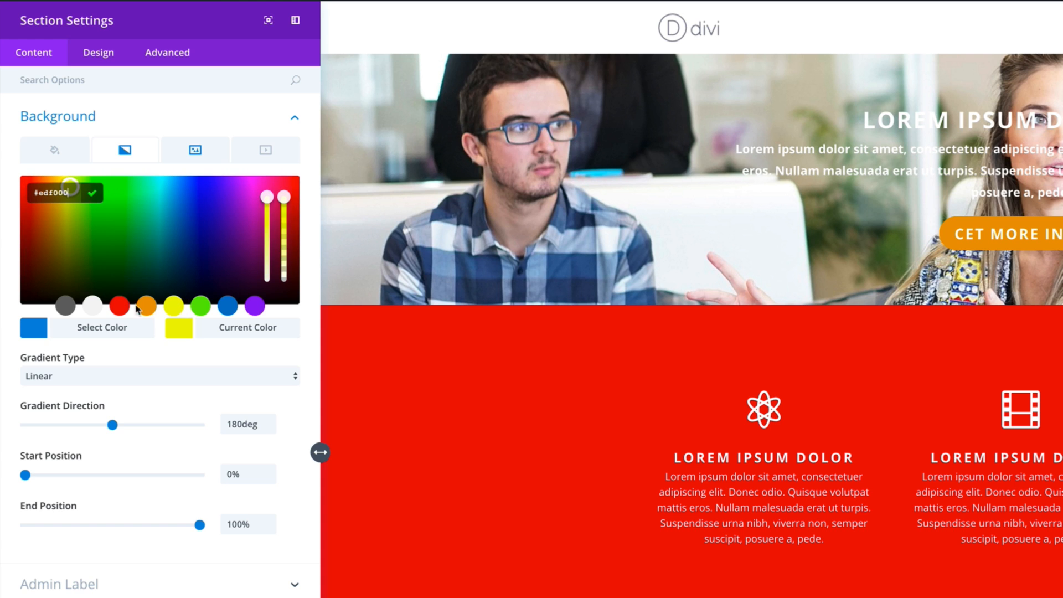
pyautogui.moveTo(55, 188); pyautogui.dragTo(67, 184)
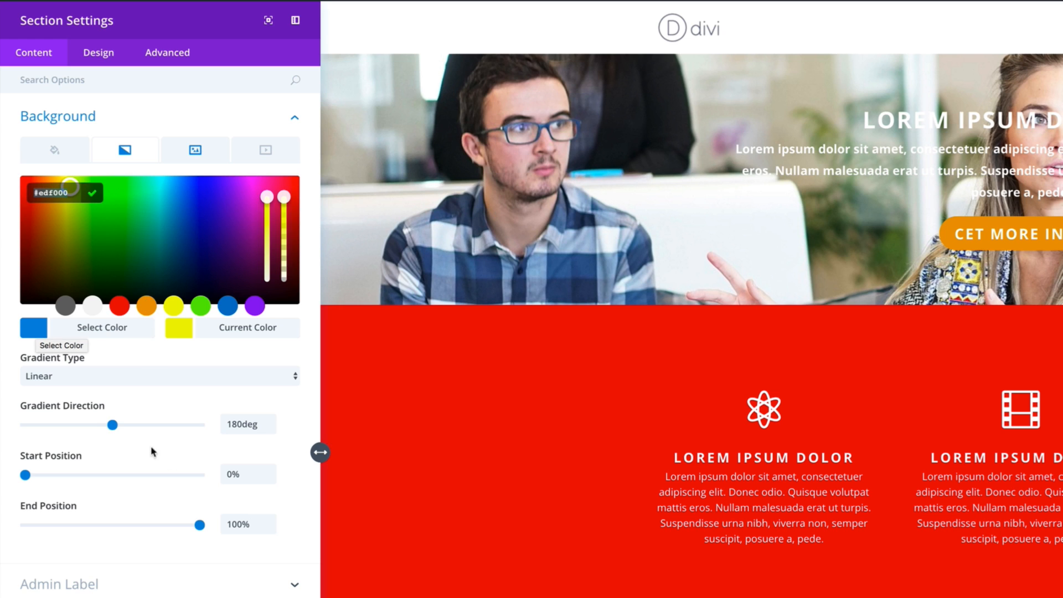
pyautogui.moveTo(113, 424); pyautogui.dragTo(85, 424)
# - Try the Multiply, Screen, Darken and Overlay blends on the hero section's background image
pyautogui.moveTo(169, 220)
pyautogui.click(195, 152)
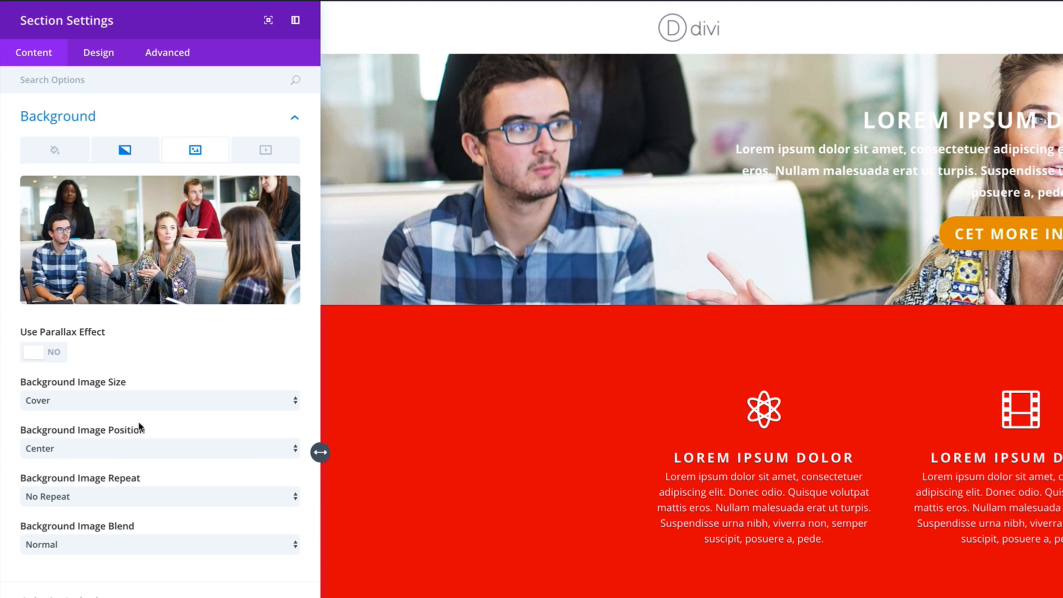
pyautogui.click(71, 545)
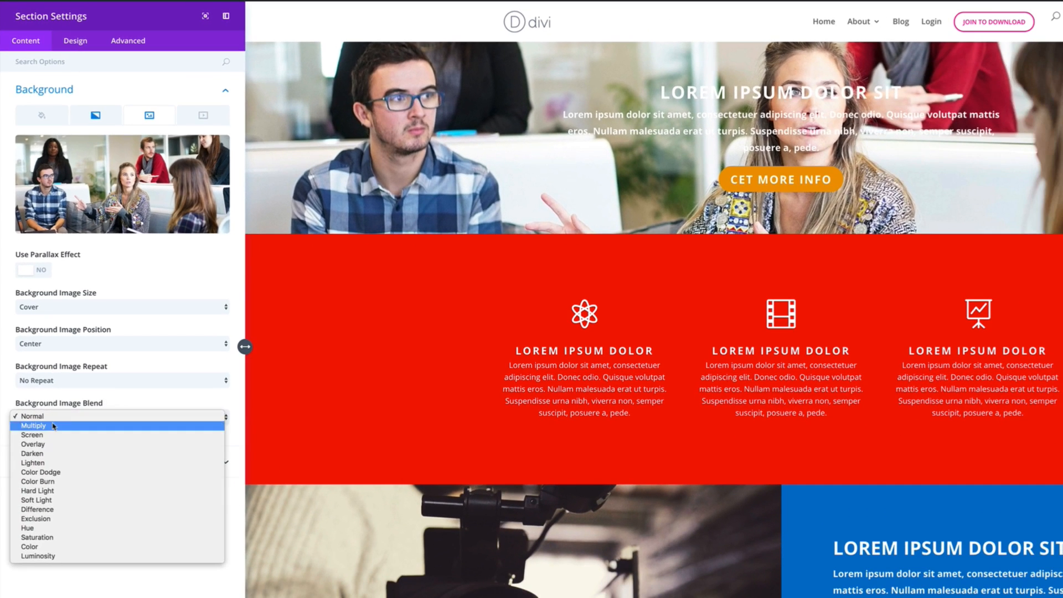
pyautogui.click(71, 555)
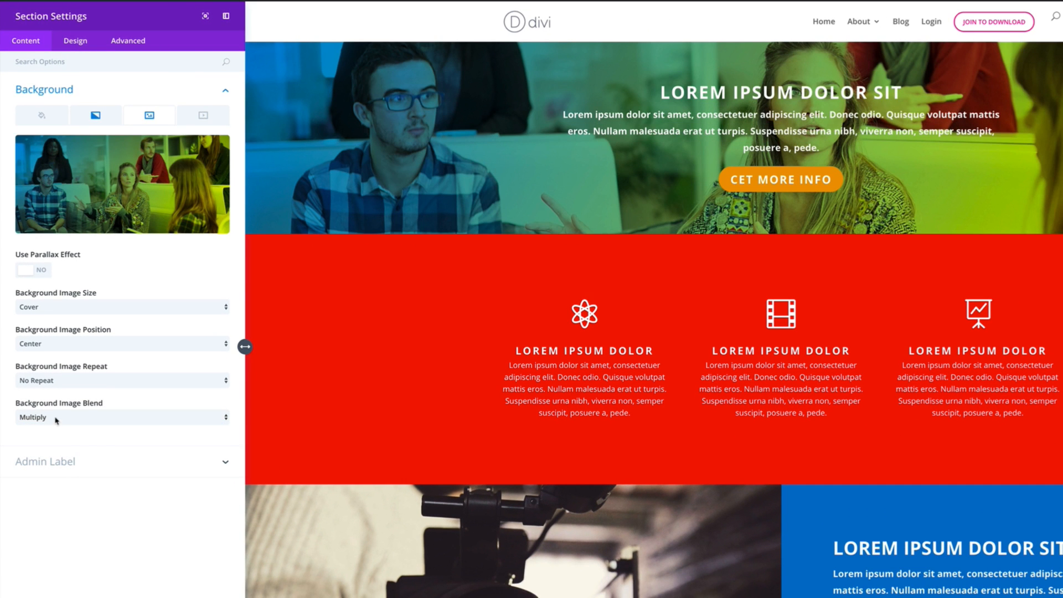
pyautogui.click(54, 424)
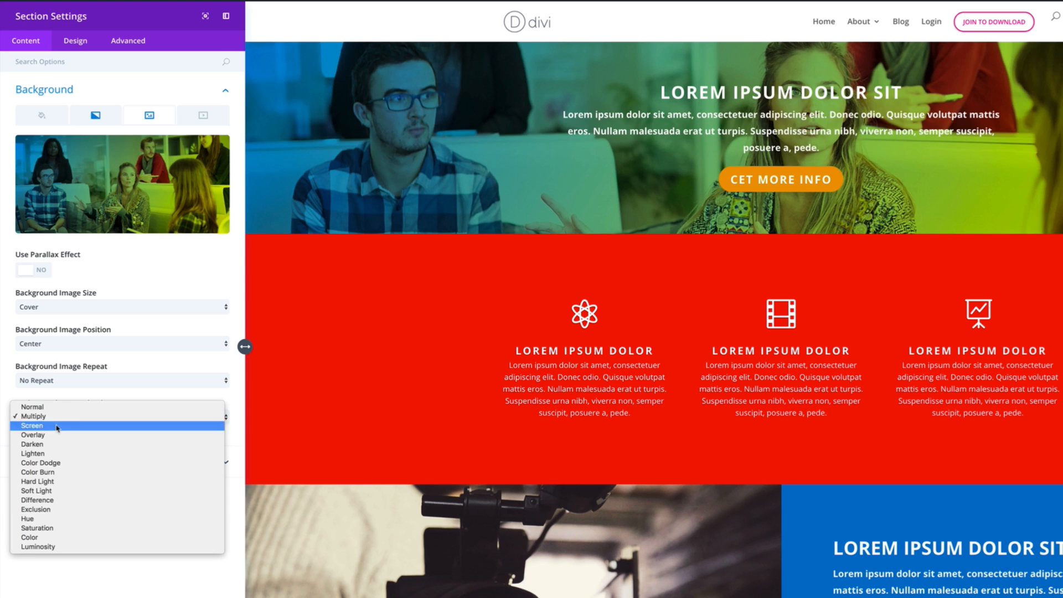
pyautogui.click(57, 425)
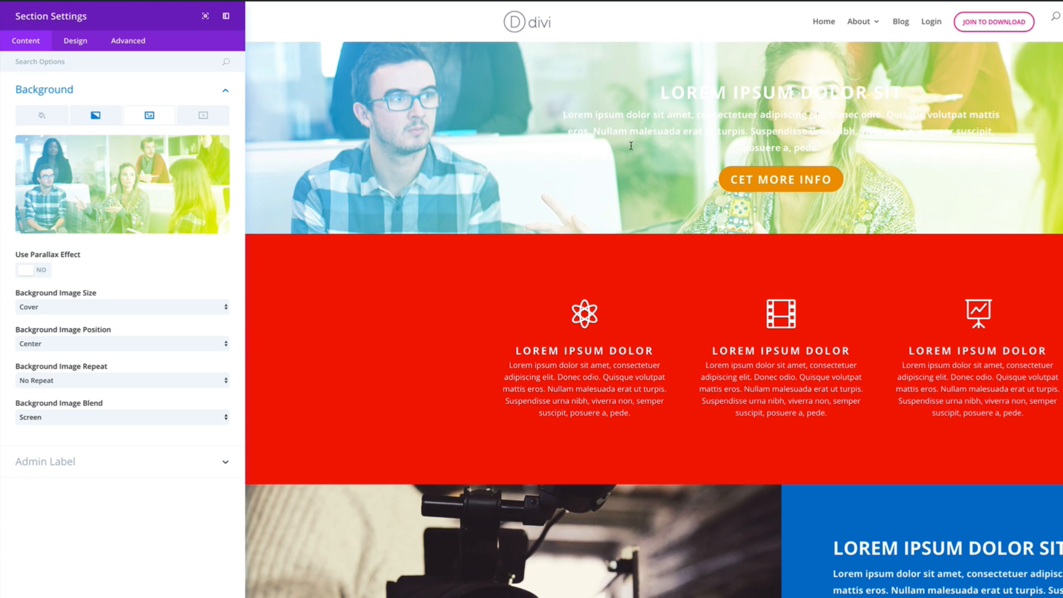
pyautogui.click(124, 418)
pyautogui.click(127, 435)
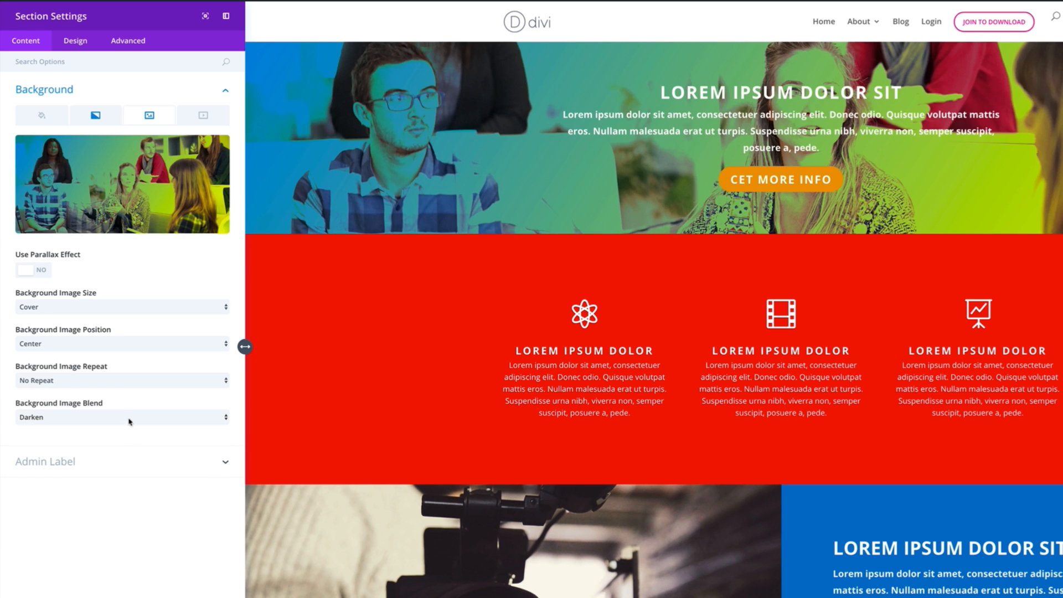
pyautogui.click(127, 419)
pyautogui.click(127, 410)
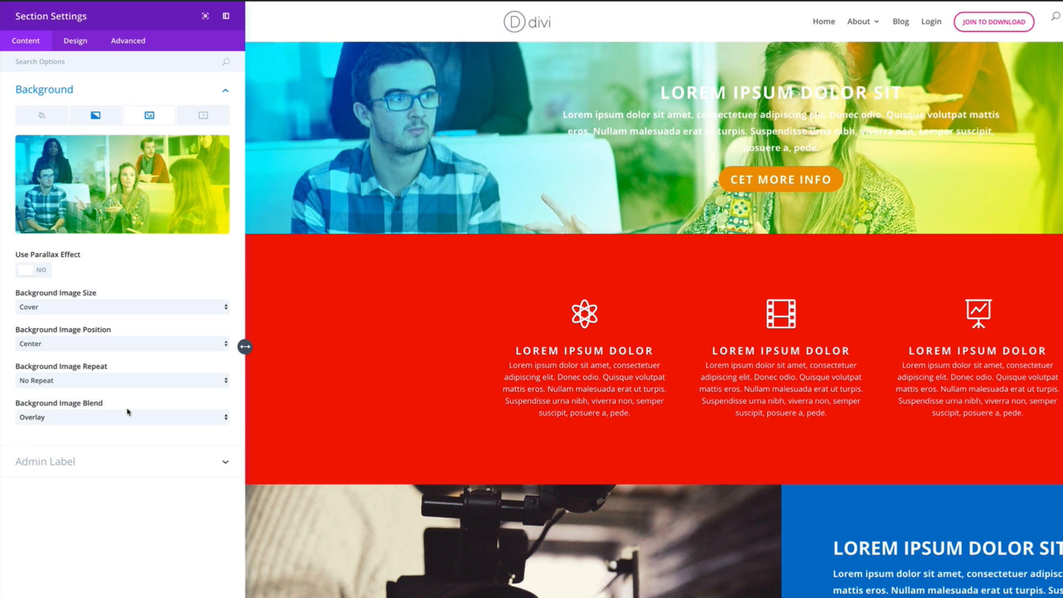
# - Set the hero background image blend to Soft Light and save the section
pyautogui.click(128, 416)
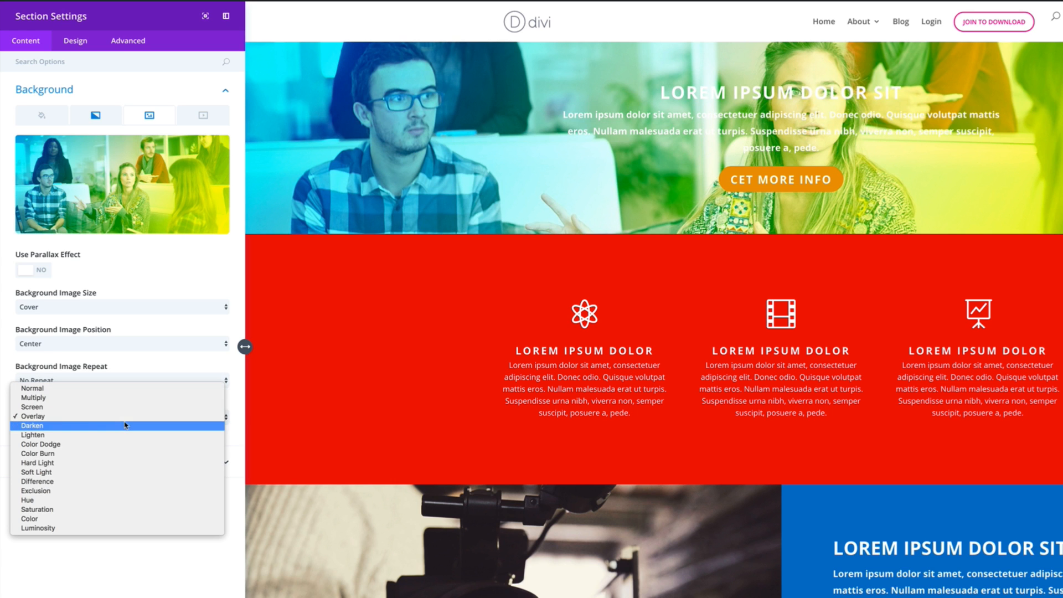
pyautogui.click(122, 473)
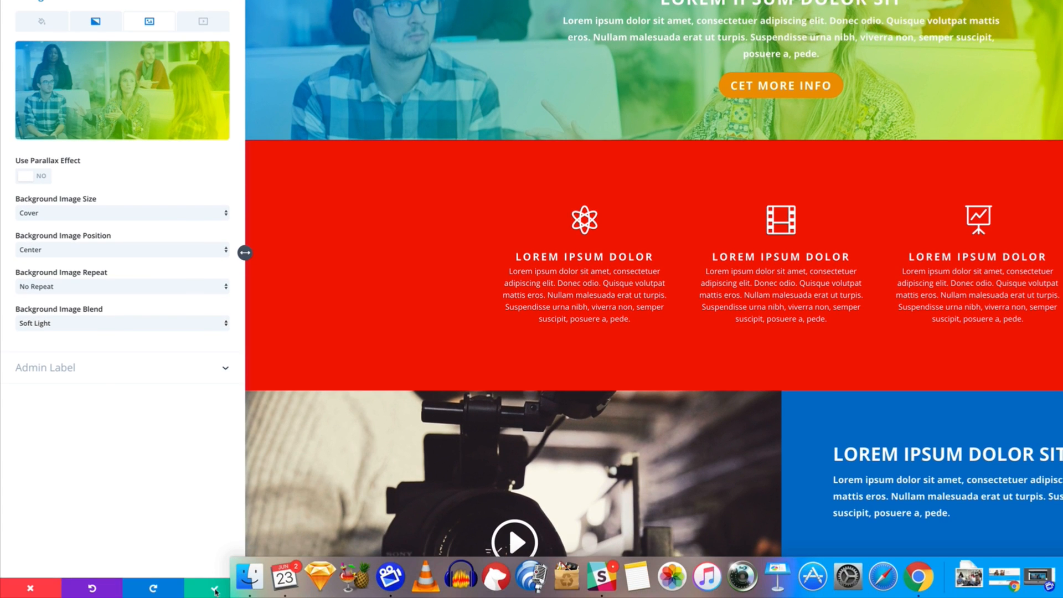
pyautogui.click(205, 589)
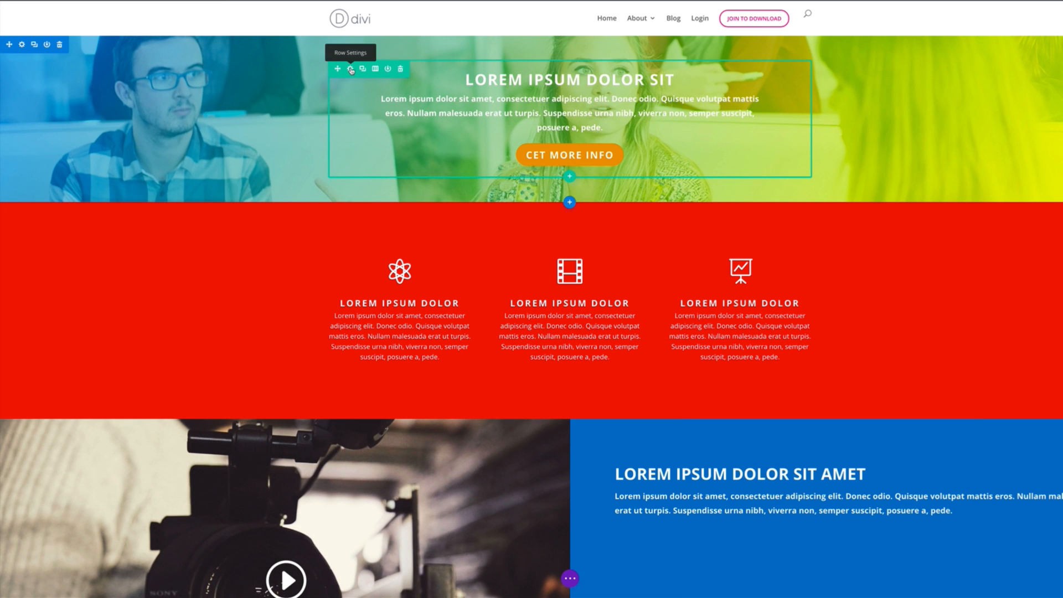
# - Set the hero row's custom top and bottom margins to 200px and save the row
pyautogui.click(350, 69)
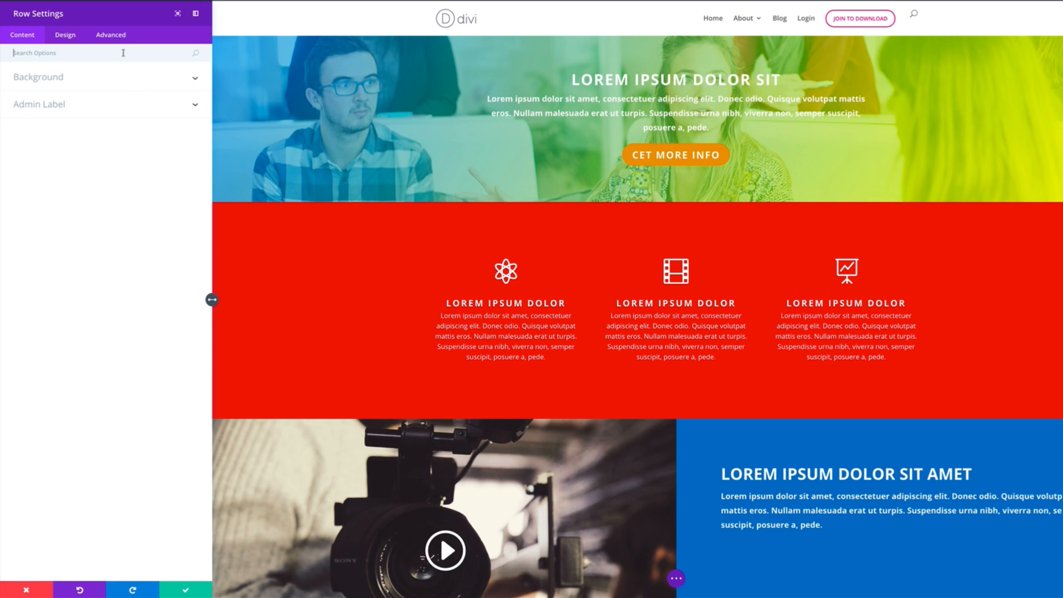
pyautogui.write('Mar')
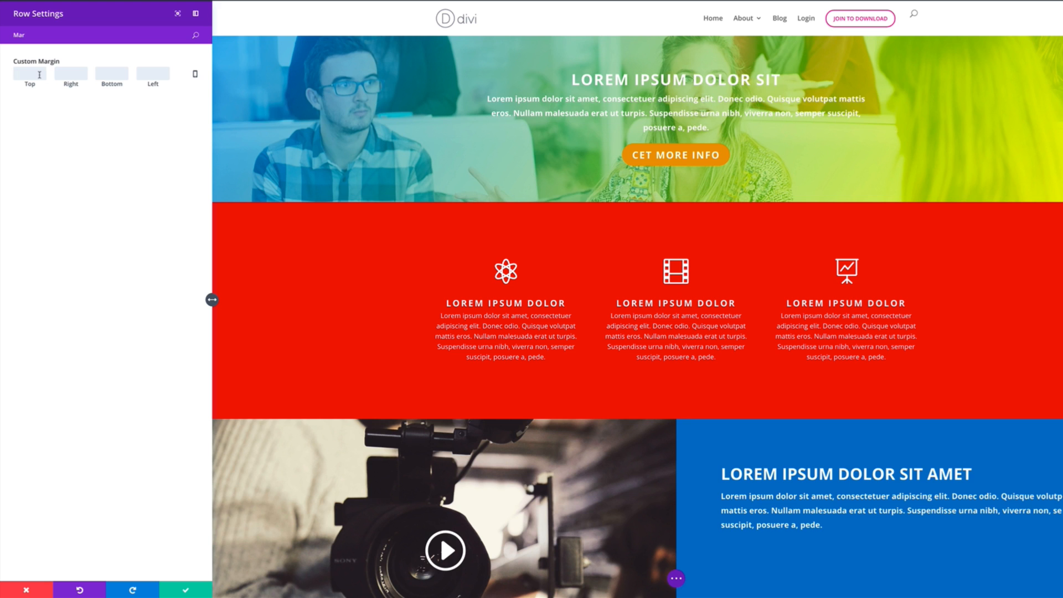
pyautogui.write('100')
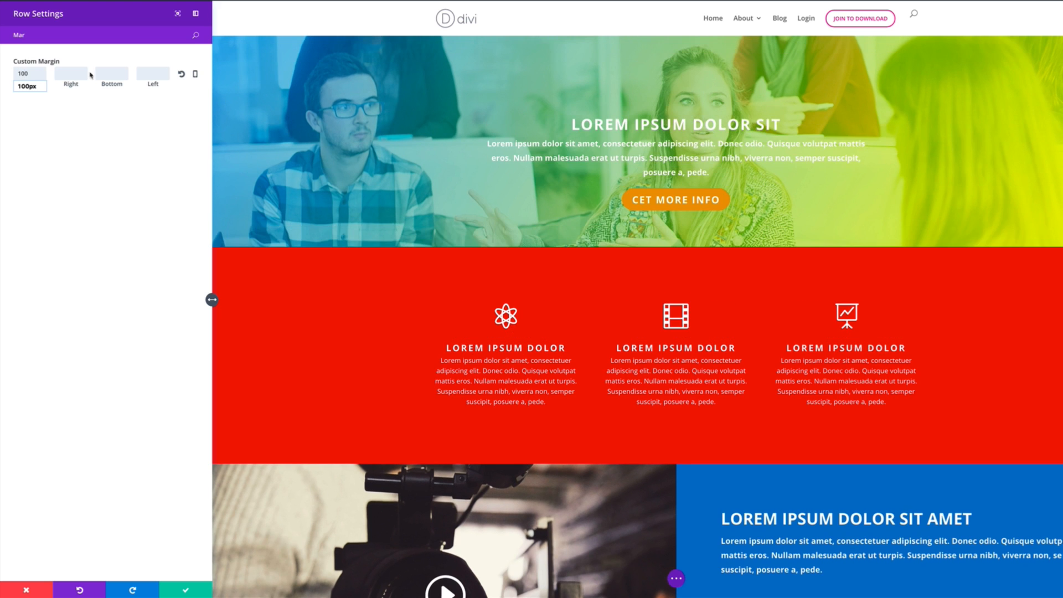
pyautogui.click(125, 73)
pyautogui.write('100')
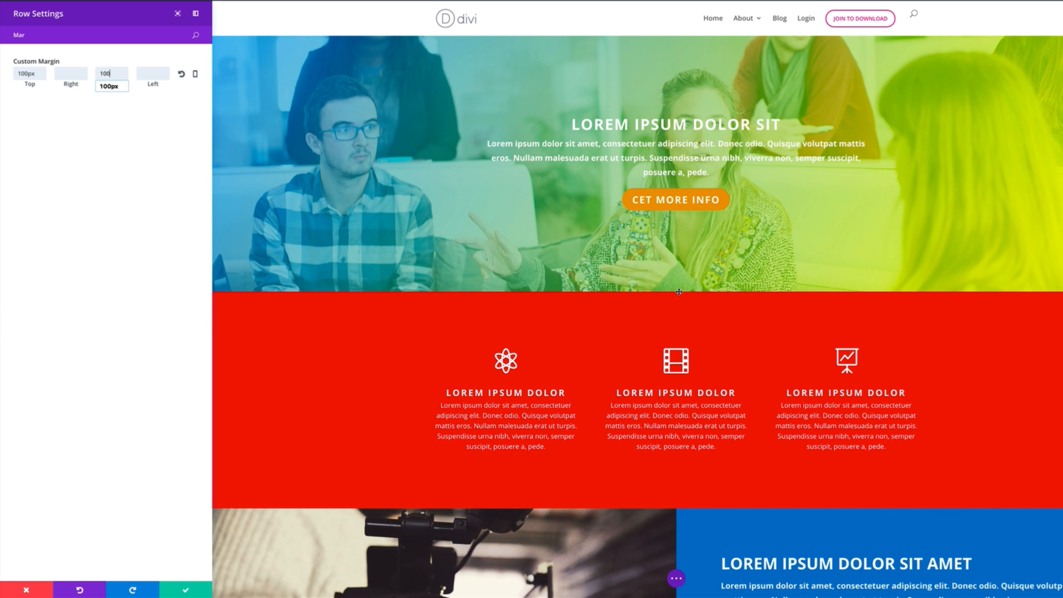
pyautogui.moveTo(104, 74); pyautogui.dragTo(93, 73)
pyautogui.write('2')
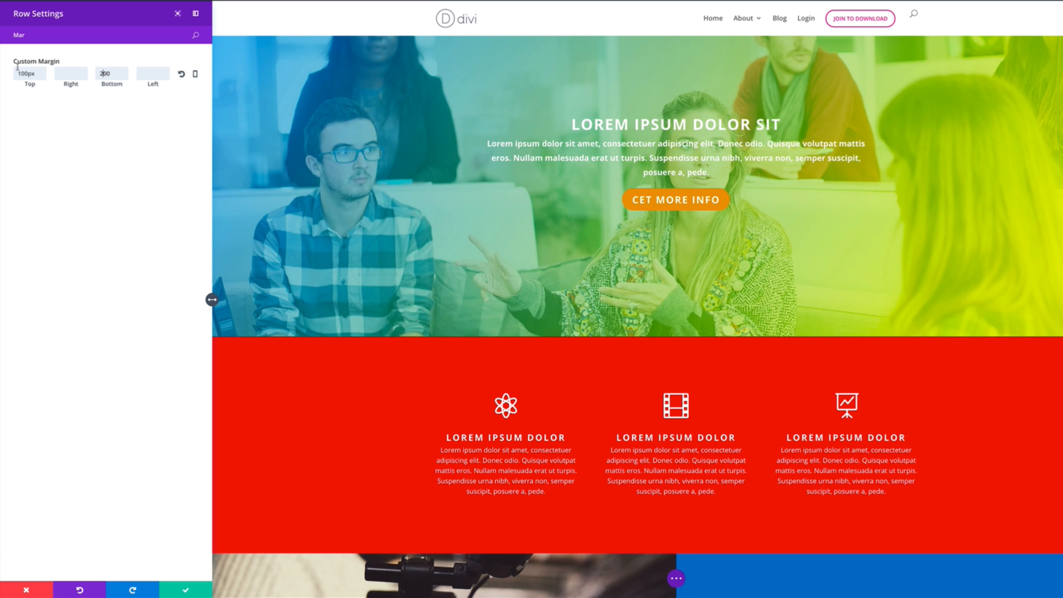
pyautogui.moveTo(17, 73); pyautogui.dragTo(21, 73)
pyautogui.write('2')
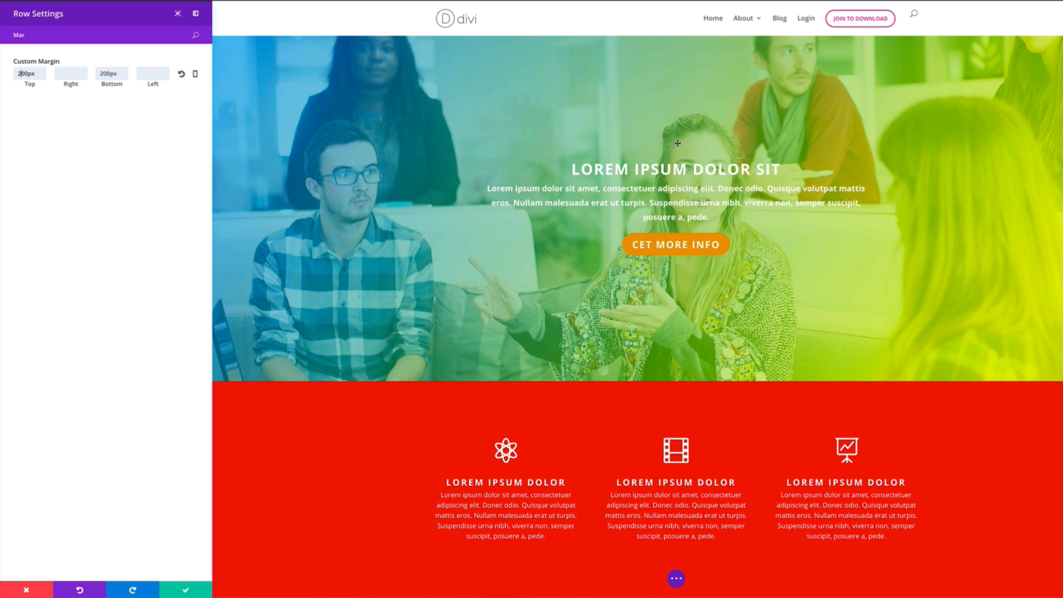
pyautogui.click(187, 592)
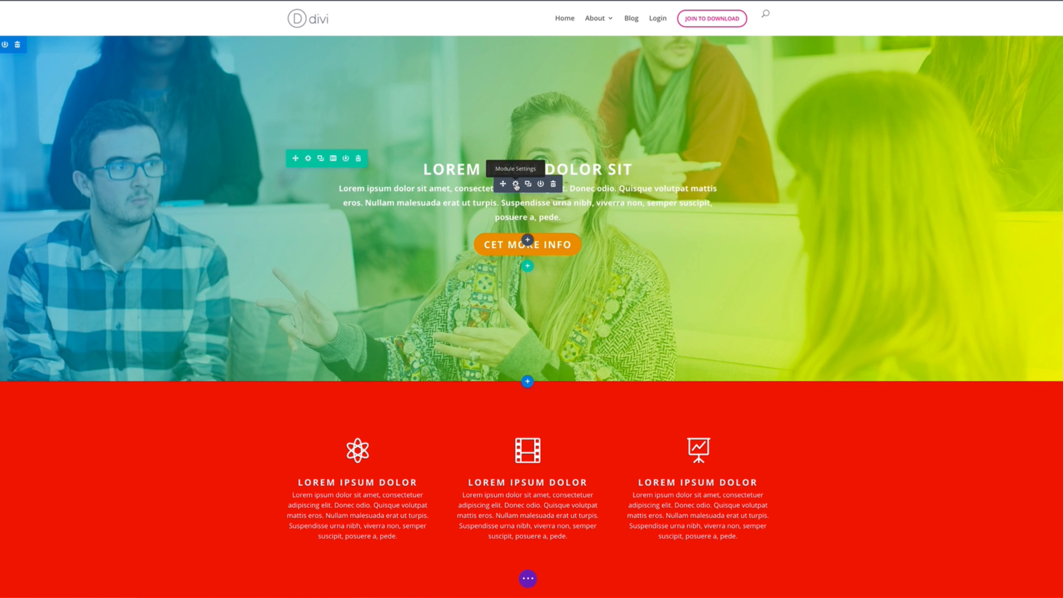
# - Set the custom bottom padding of the hero's Call To Action module to 0
pyautogui.click(516, 186)
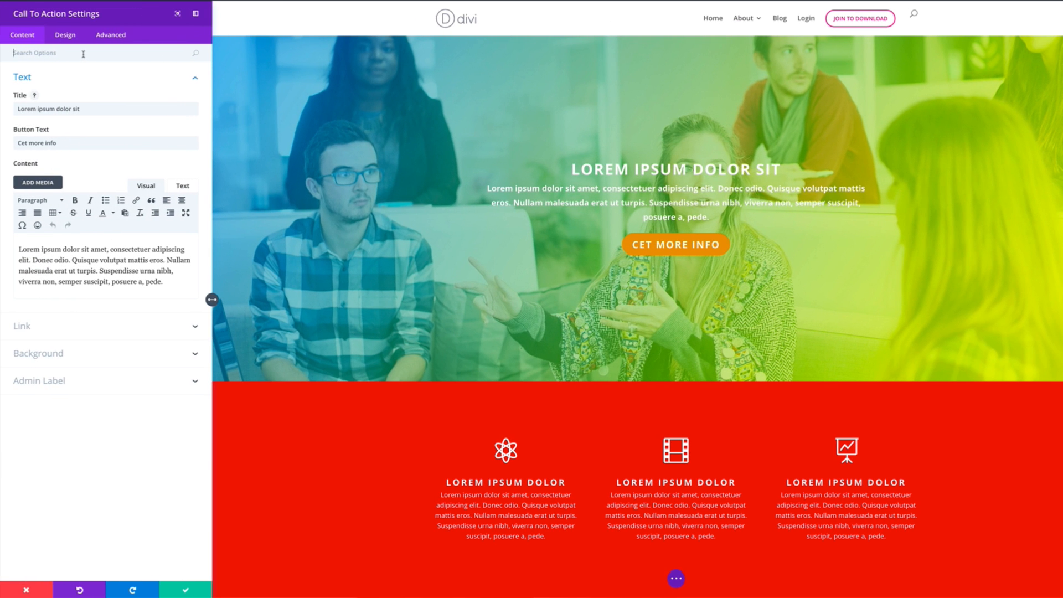
pyautogui.write('P')
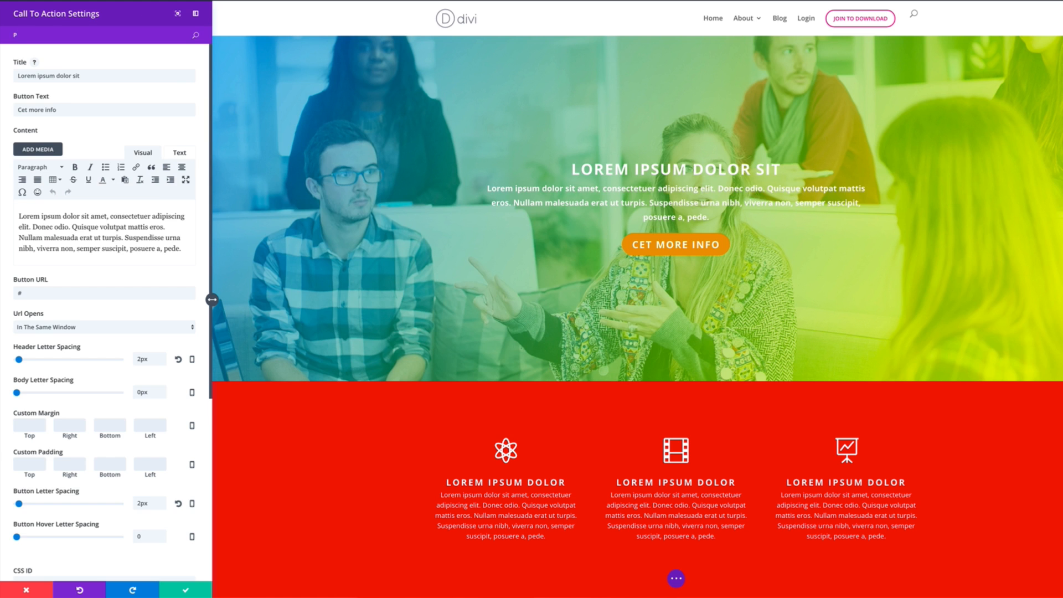
pyautogui.write('ad')
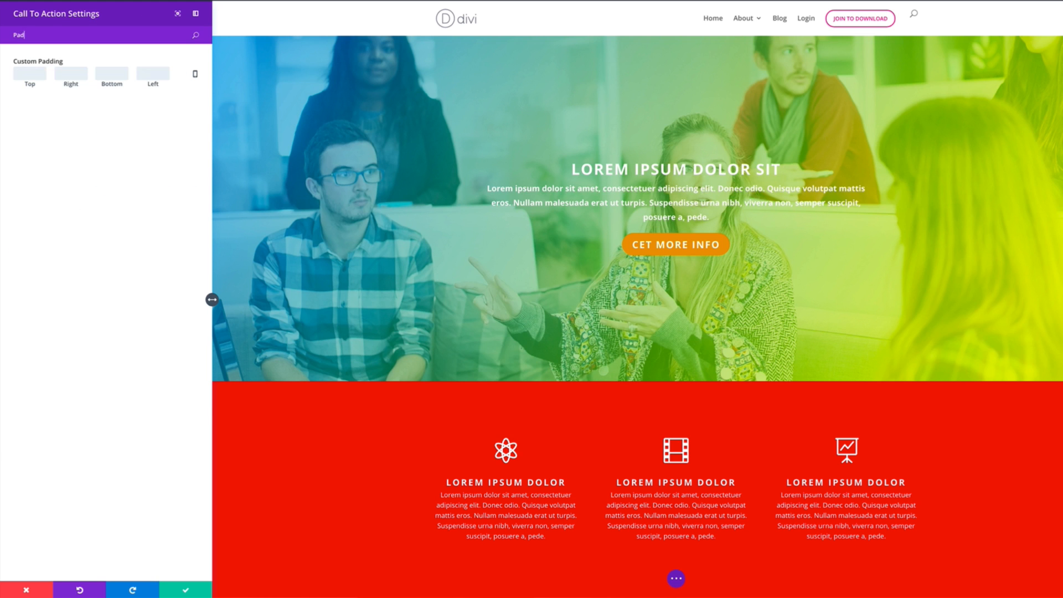
pyautogui.click(115, 75)
pyautogui.write('0')
pyautogui.click(119, 148)
# - Set the custom bottom margin of the hero's Call To Action module to 0
pyautogui.doubleClick(61, 36)
pyautogui.write('Mar')
pyautogui.click(108, 74)
pyautogui.write('0')
pyautogui.click(139, 260)
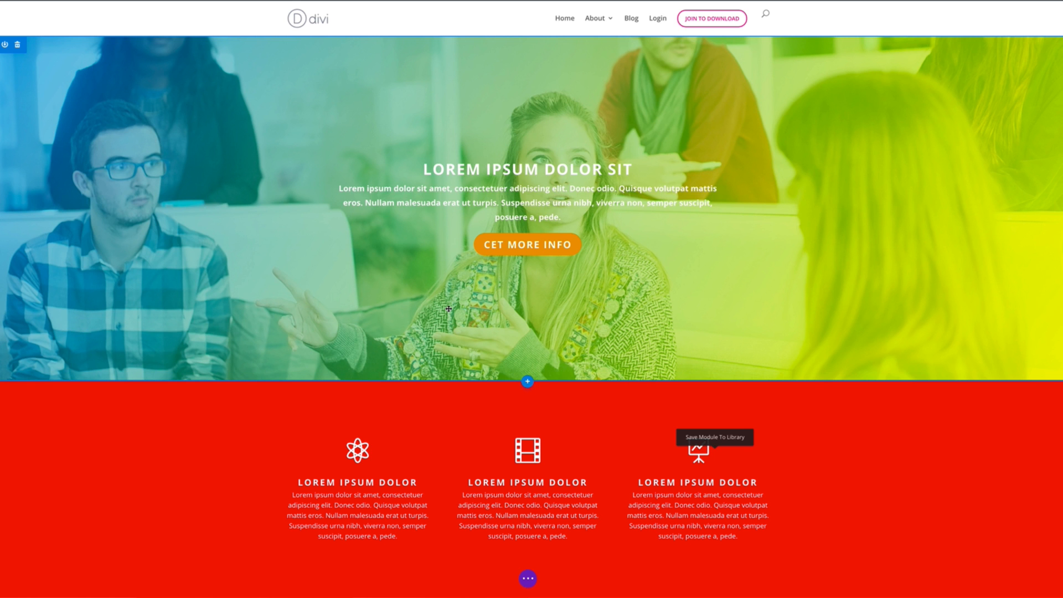
# - Check the page down to the blog grid, save it and exit the Visual Builder
pyautogui.scroll(-3, 444, 343)
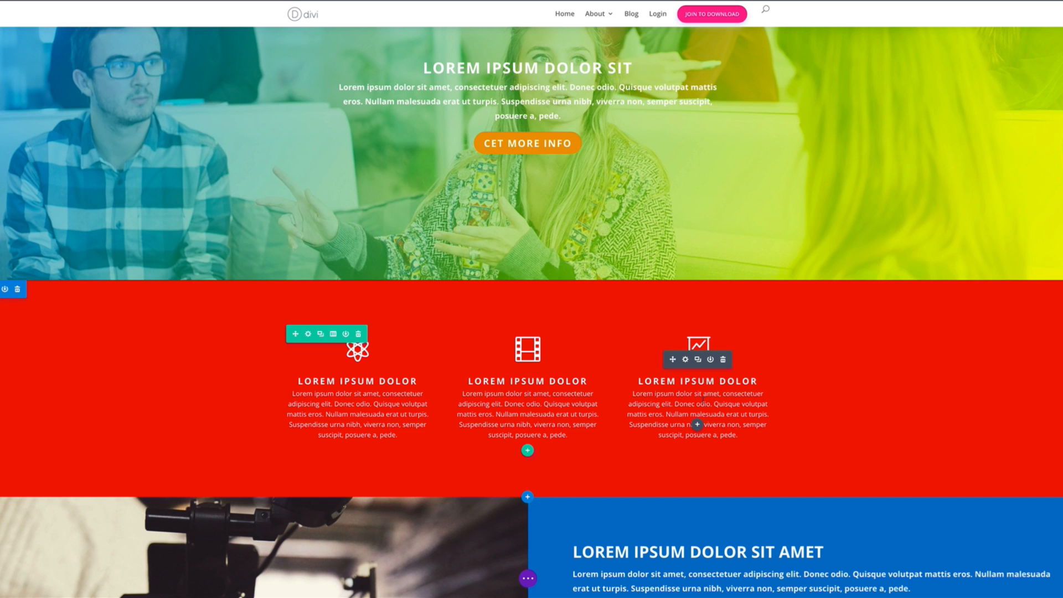
pyautogui.scroll(-6, 702, 398)
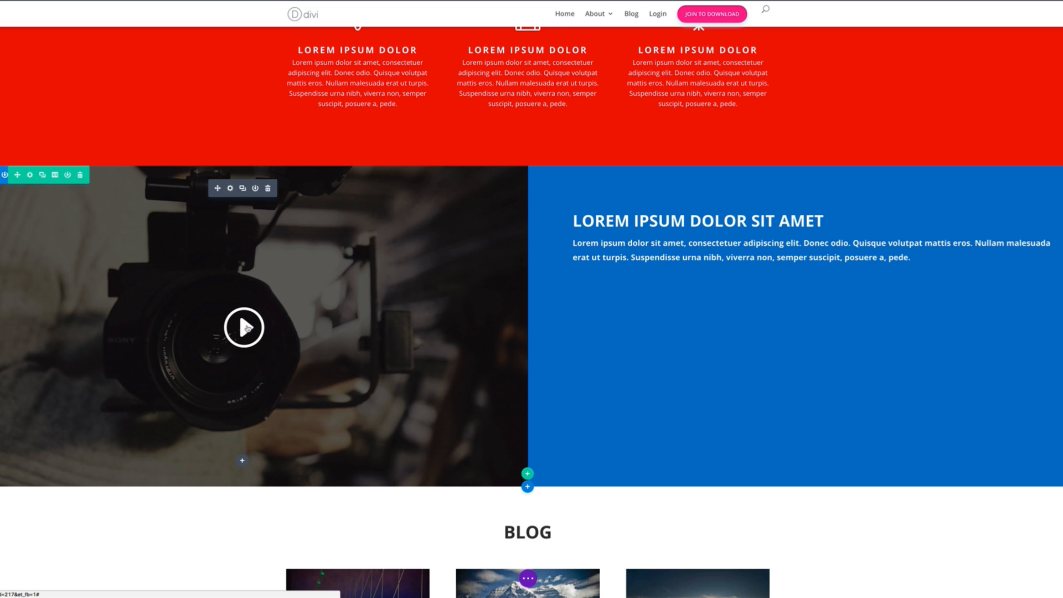
pyautogui.scroll(-4, 605, 372)
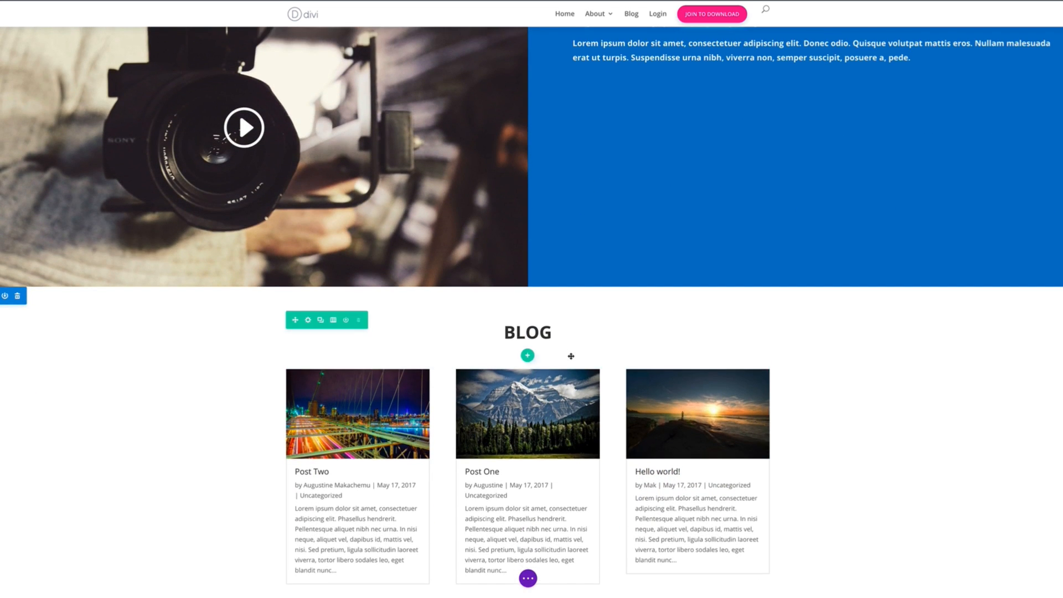
pyautogui.scroll(-2, 571, 356)
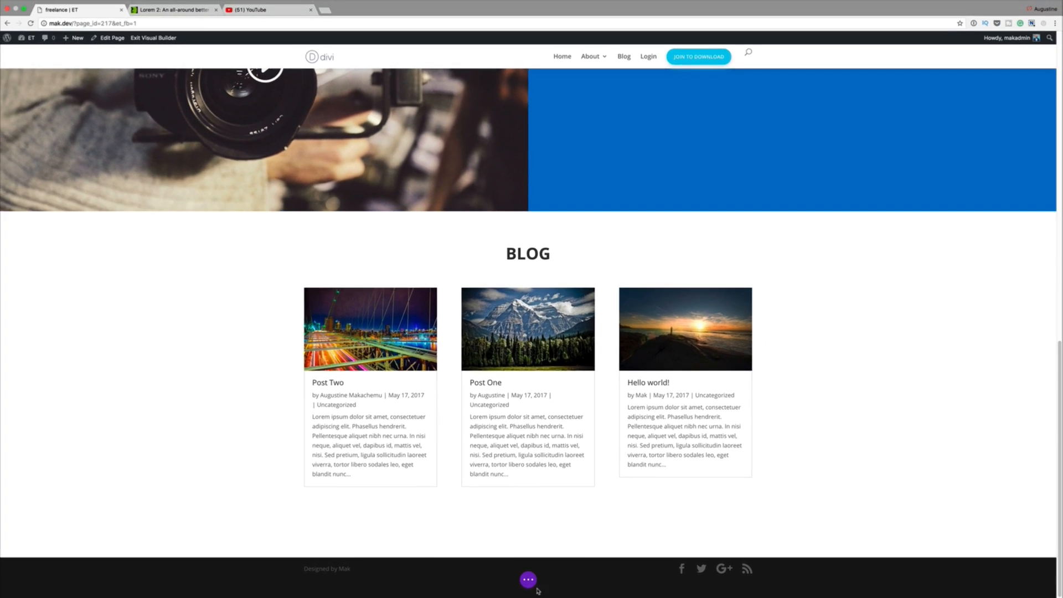
pyautogui.click(529, 579)
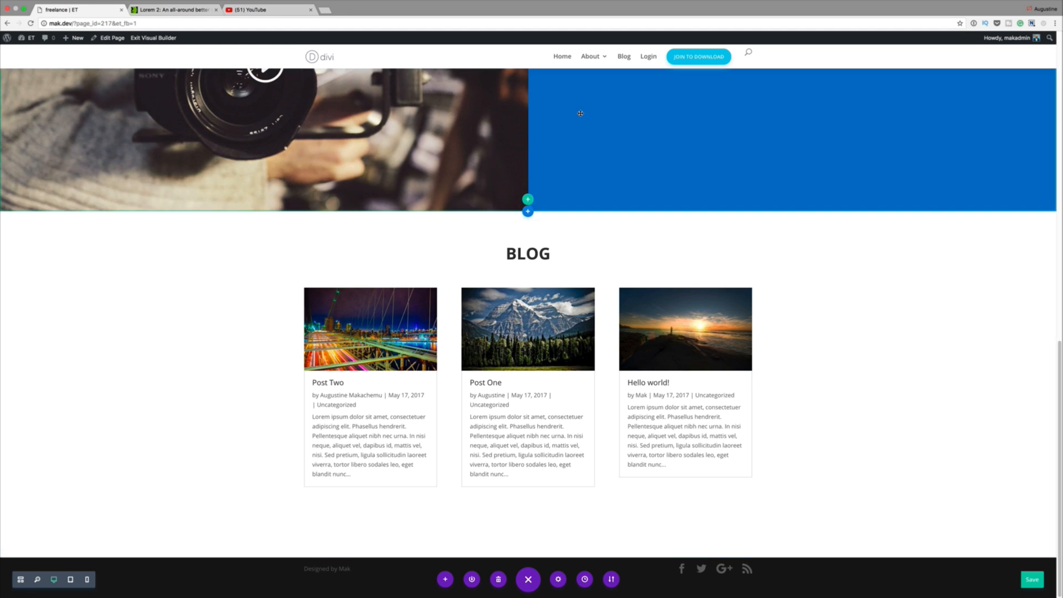
pyautogui.click(161, 39)
# - Review the published freelance page from the blog grid back up to the hero
pyautogui.scroll(-5, 764, 470)
pyautogui.scroll(-3, 764, 469)
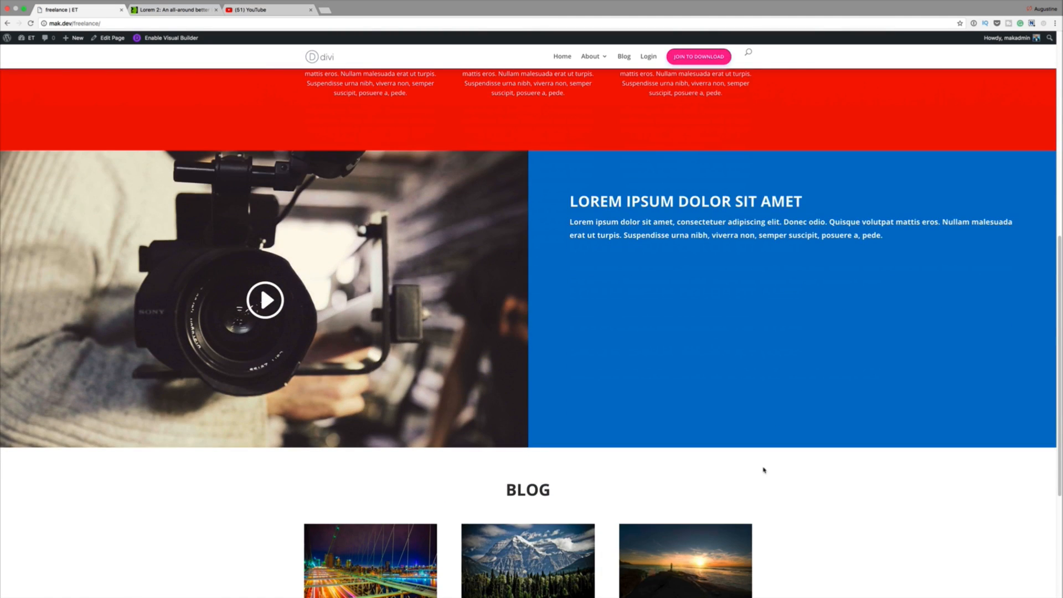
pyautogui.scroll(-4, 764, 470)
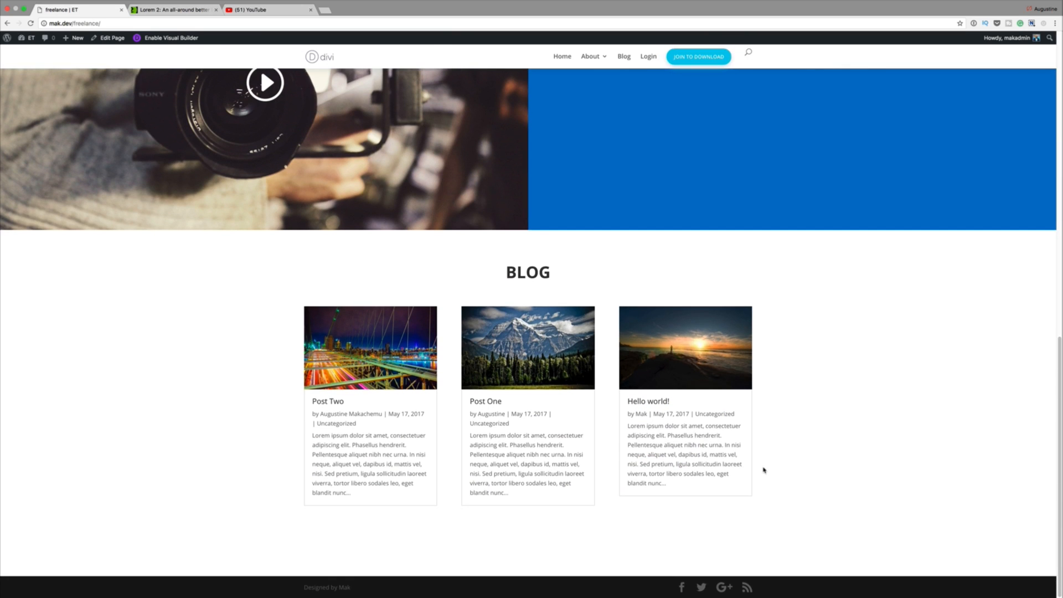
pyautogui.scroll(12, 763, 470)
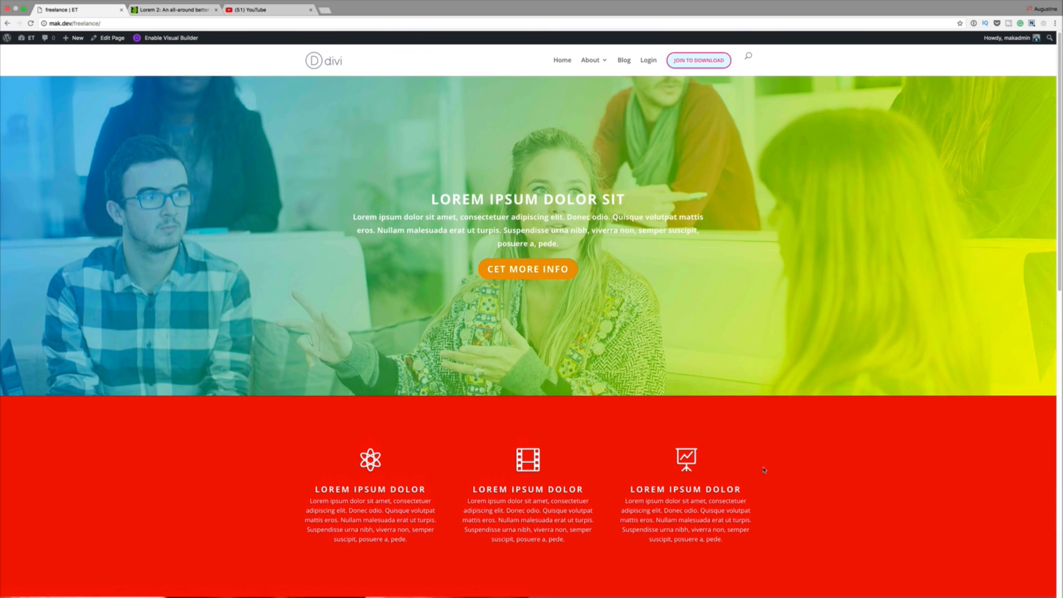